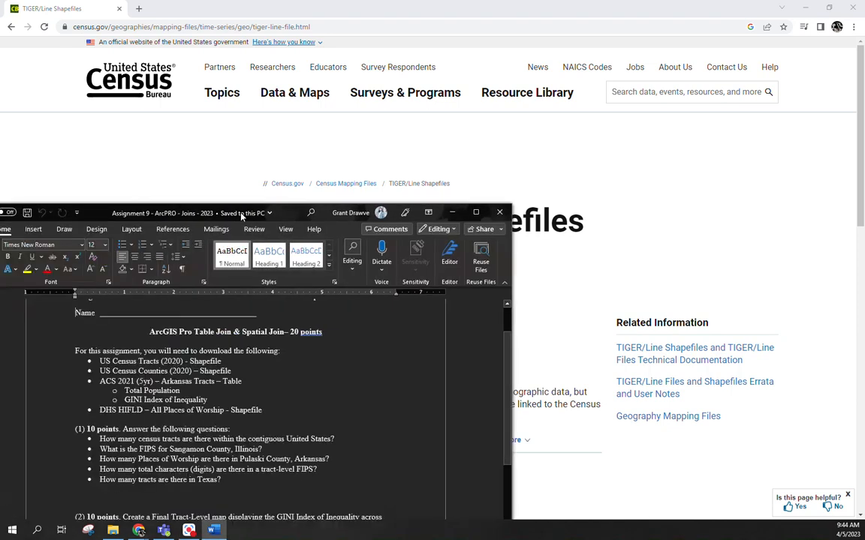
Step: Review the Word assignment on table and spatial joins, covering its required downloads, question list and GINI Index map instructions
left_click_drag(240, 212, 338, 50)
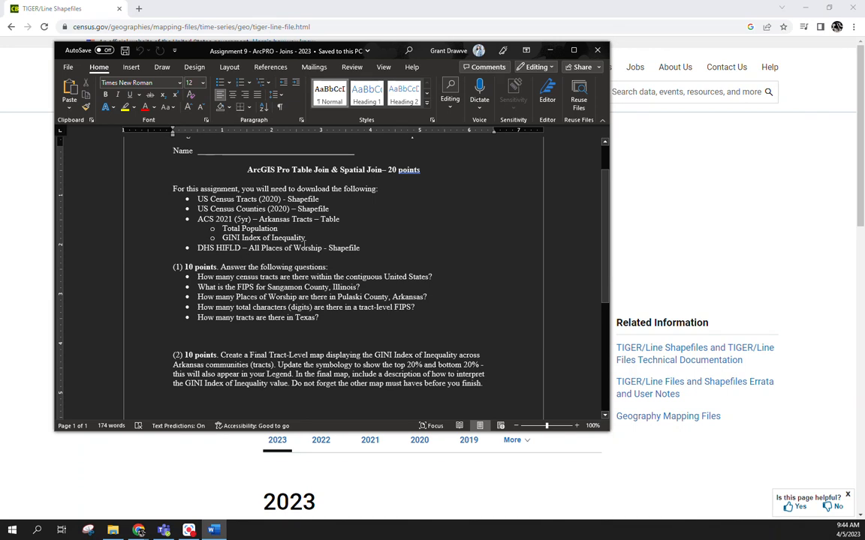
double_click(247, 199)
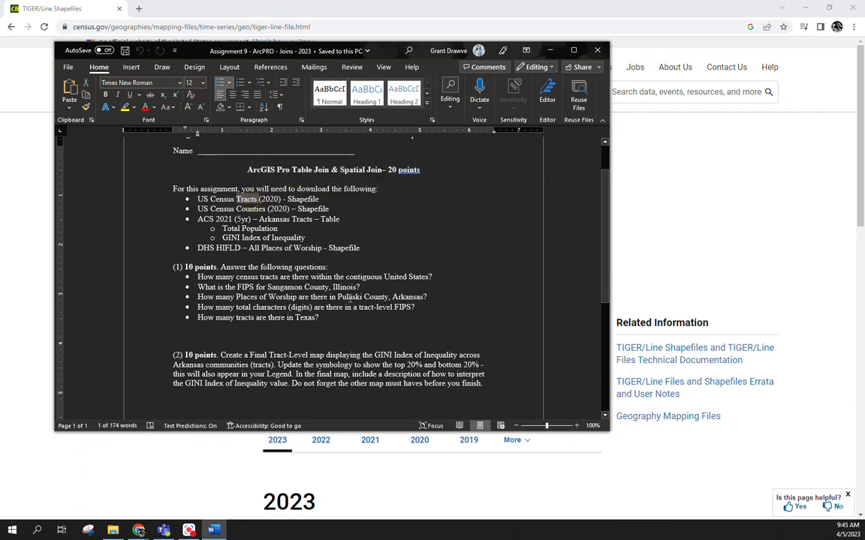
left_click_drag(232, 277, 430, 277)
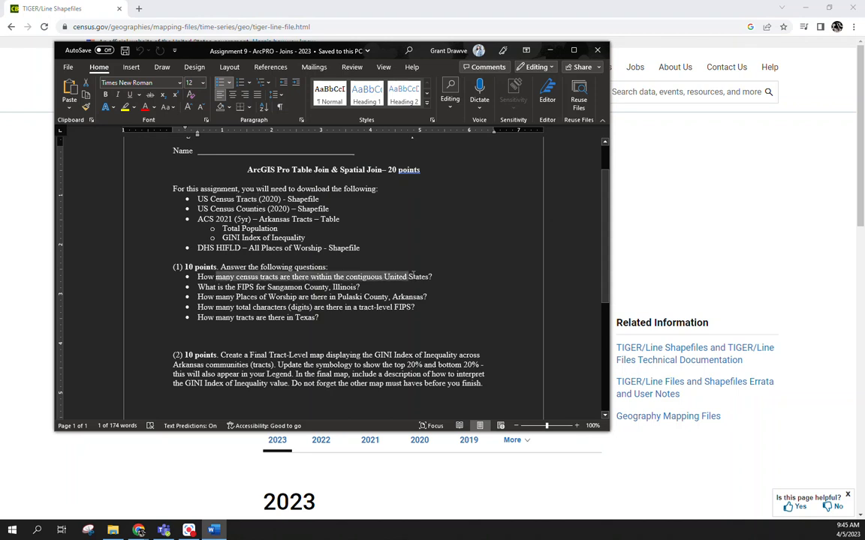
left_click(429, 277)
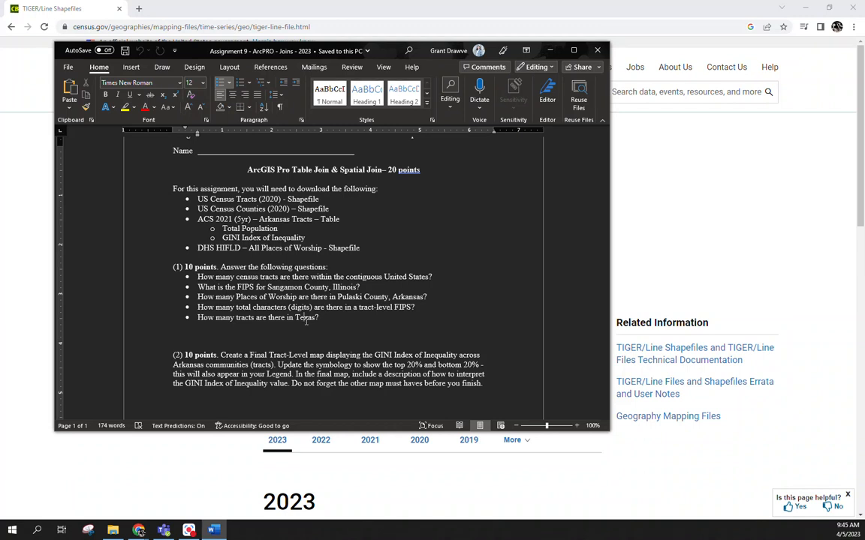
scroll(306, 321, "down", 1)
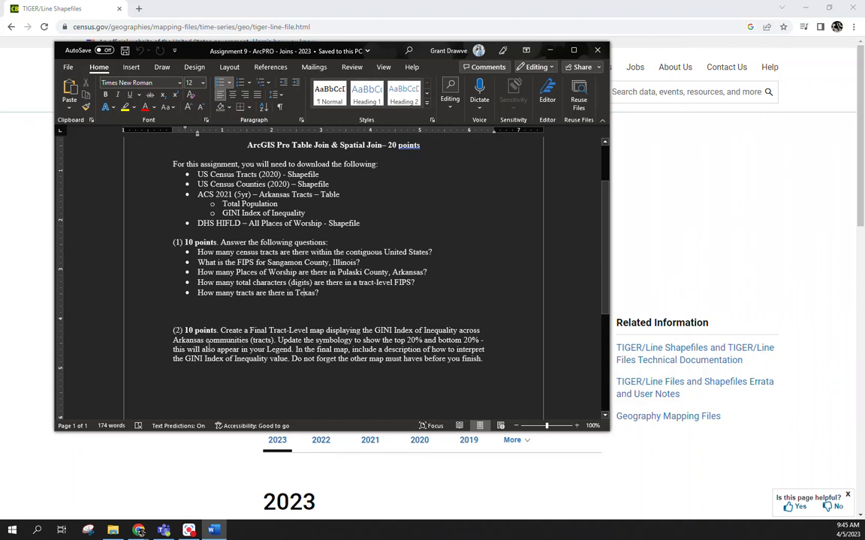
double_click(400, 340)
left_click(402, 341)
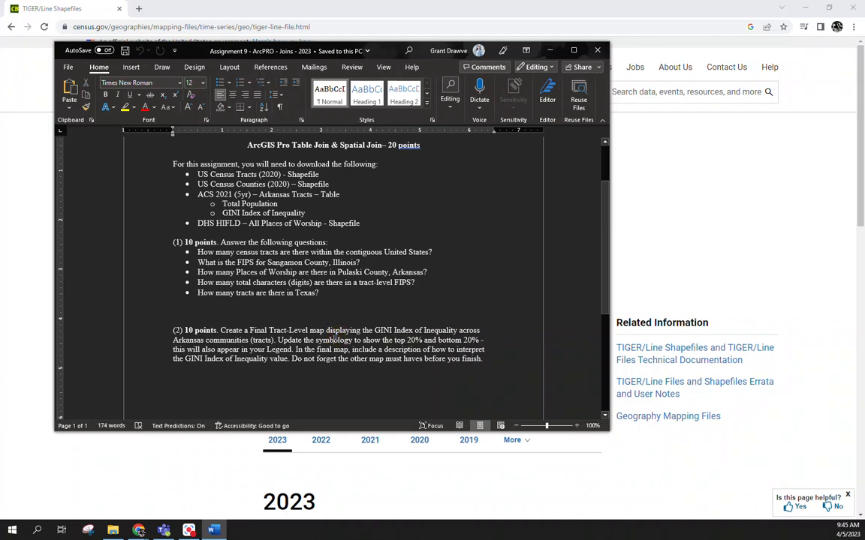
scroll(246, 281, "down", 1)
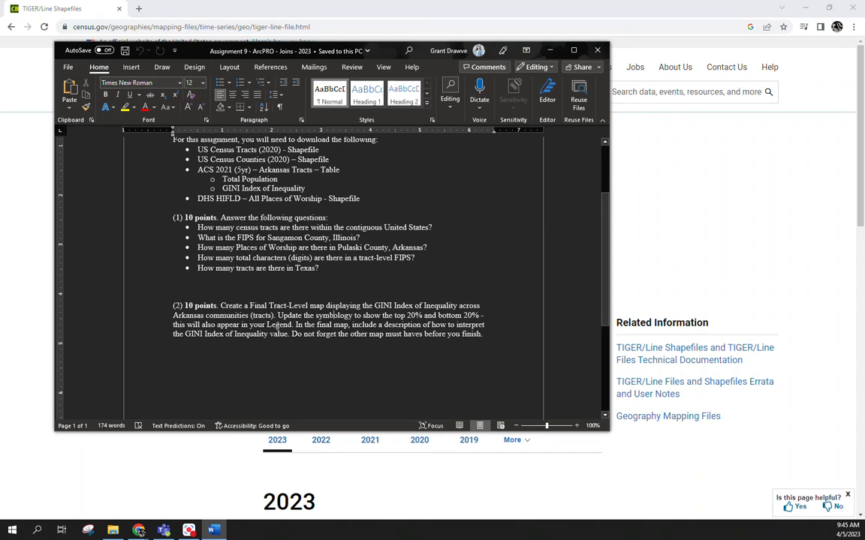
double_click(403, 325)
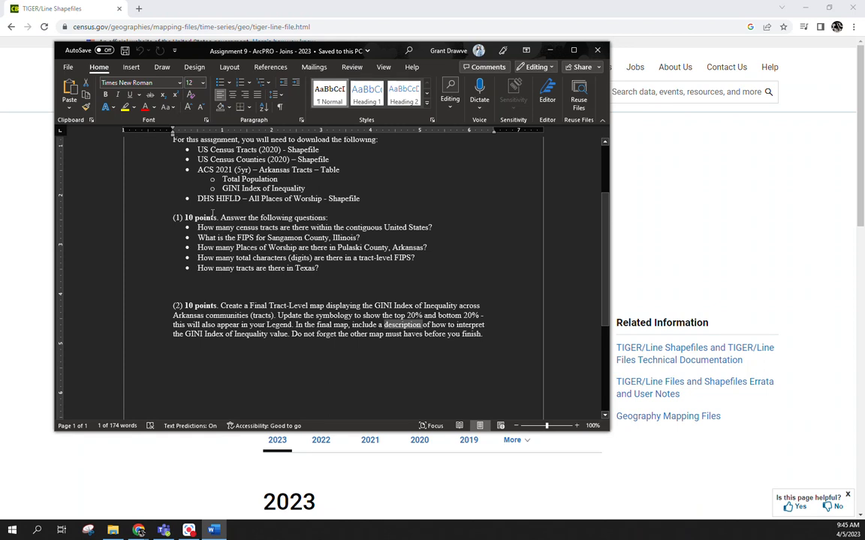
left_click_drag(388, 52, 0, 174)
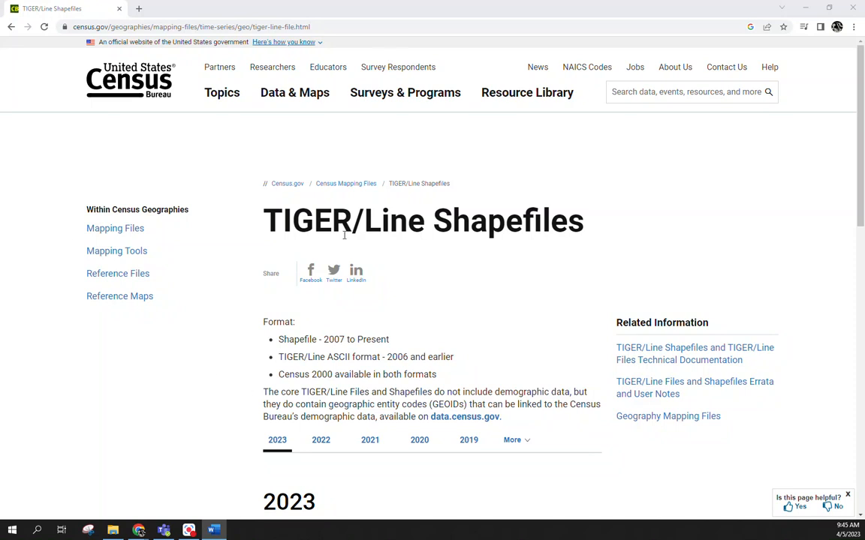
Step: Search Google in a new browser tab for "how many census tracts in us"
scroll(369, 283, "down", 3)
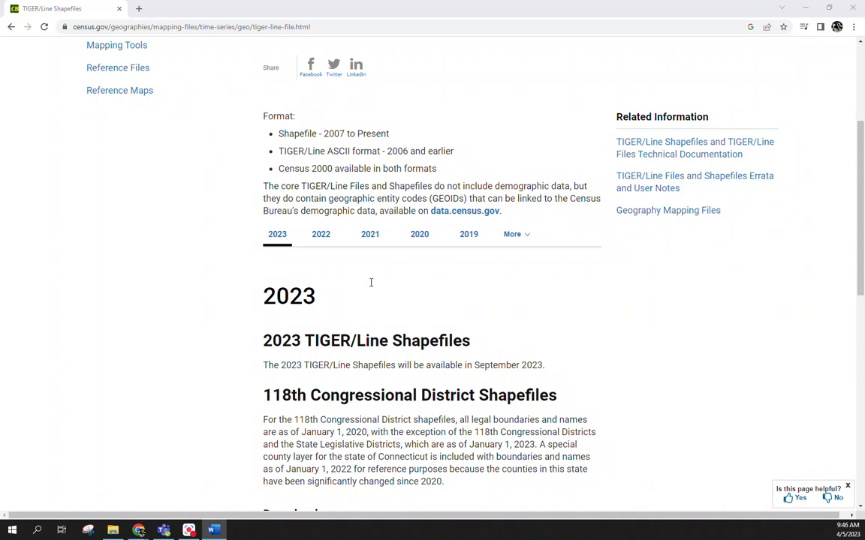
left_click(142, 9)
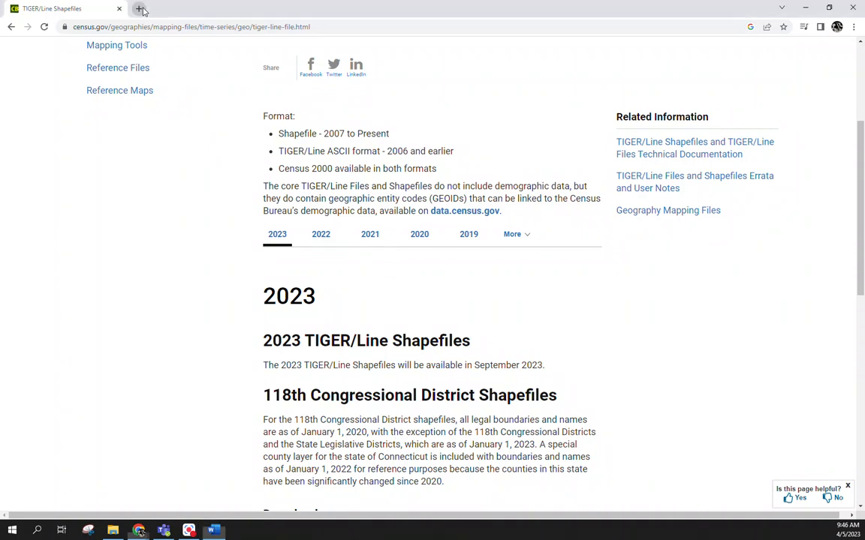
type("google.com")
key("Return")
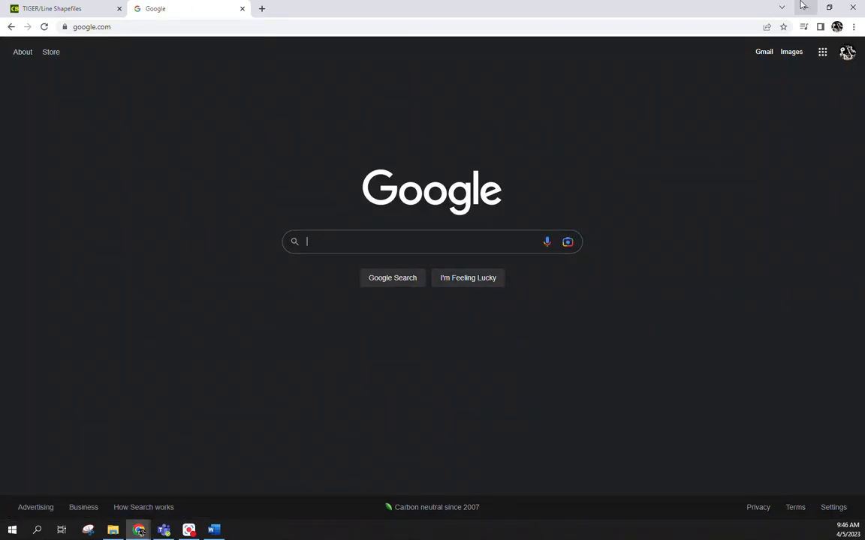
type("how many")
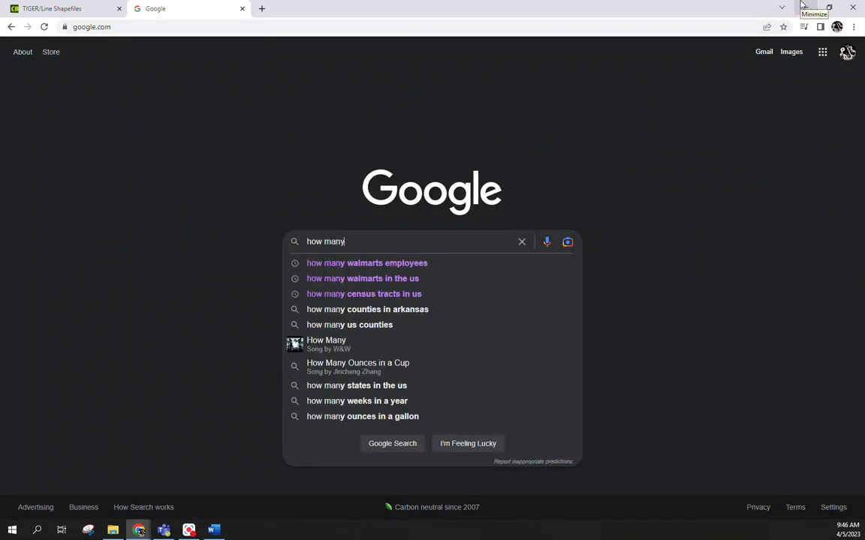
type(" cens")
key("Down")
key("Return")
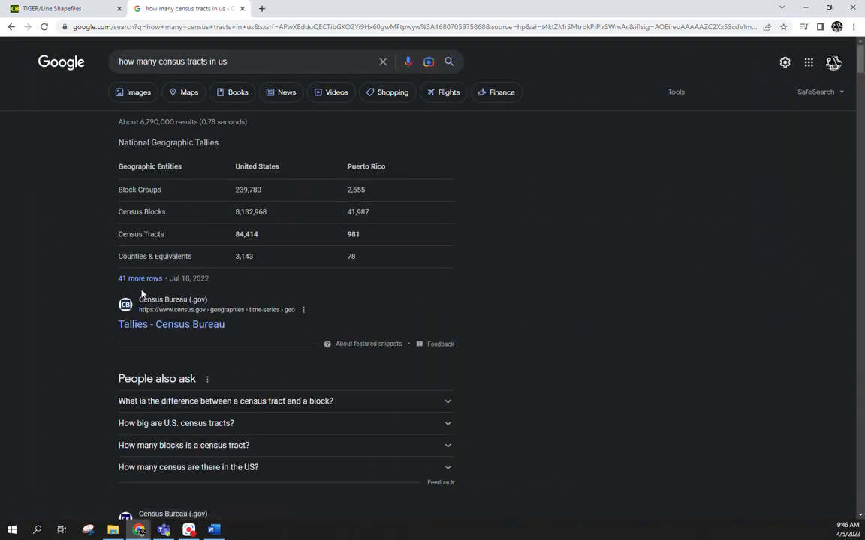
Step: Open the Census Bureau's Tallies search result and examine the census tract counts in the National Geographic Tallies table
left_click(170, 329)
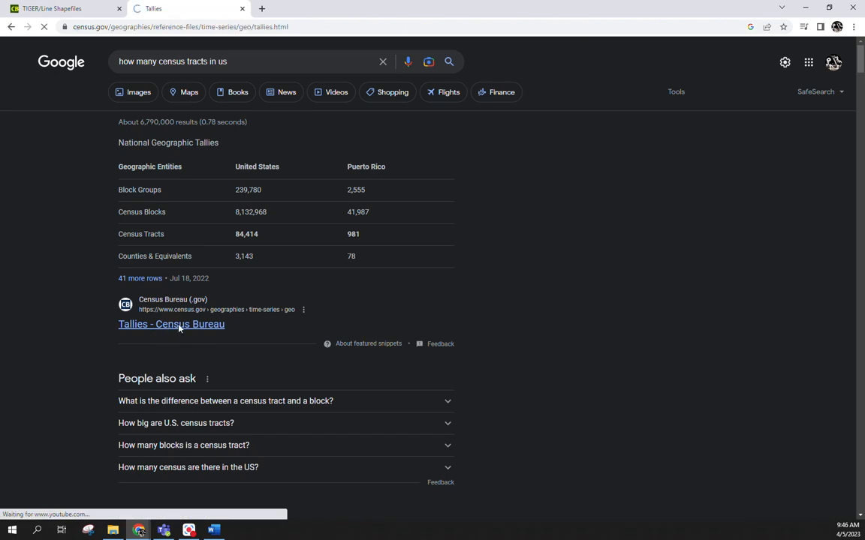
scroll(504, 229, "down", 3)
scroll(503, 239, "down", 3)
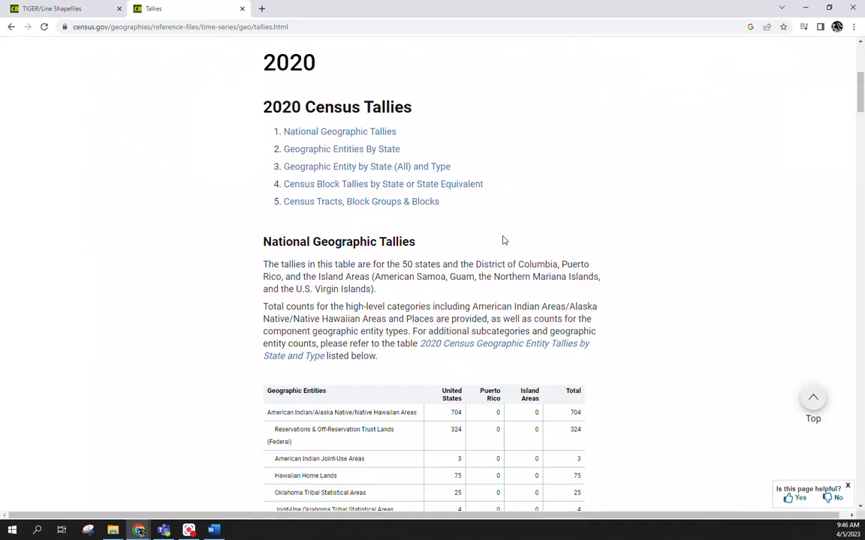
scroll(504, 239, "down", 5)
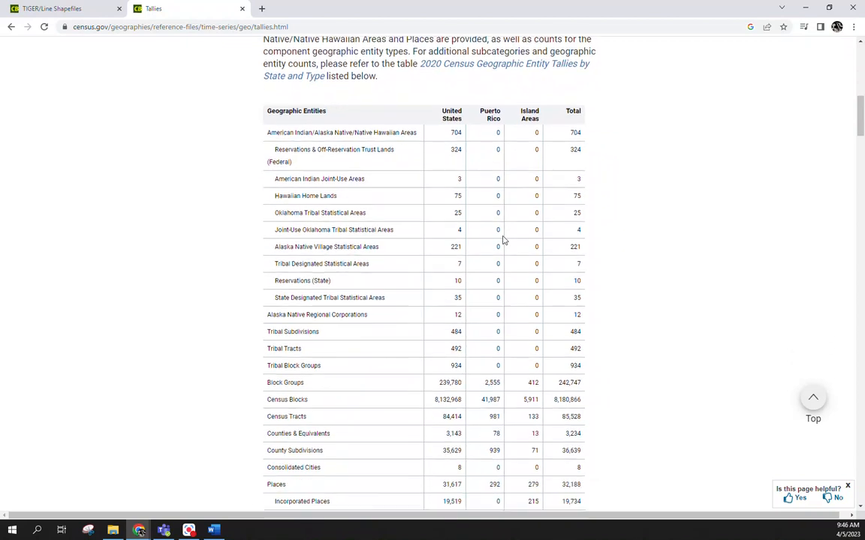
scroll(504, 239, "down", 7)
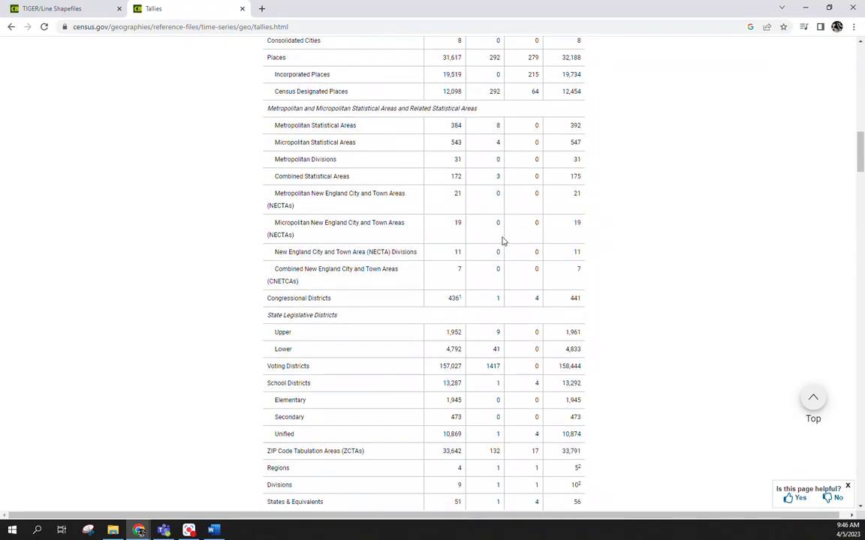
scroll(504, 239, "up", 6)
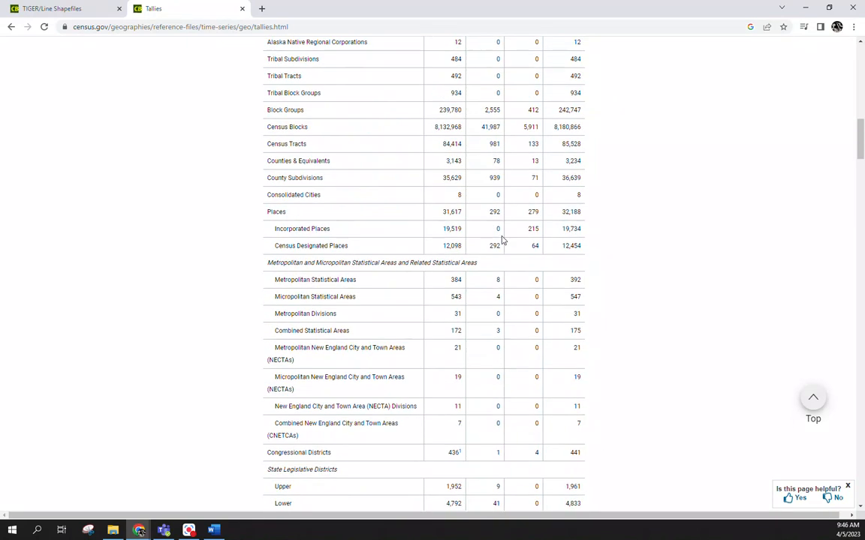
scroll(325, 243, "up", 1)
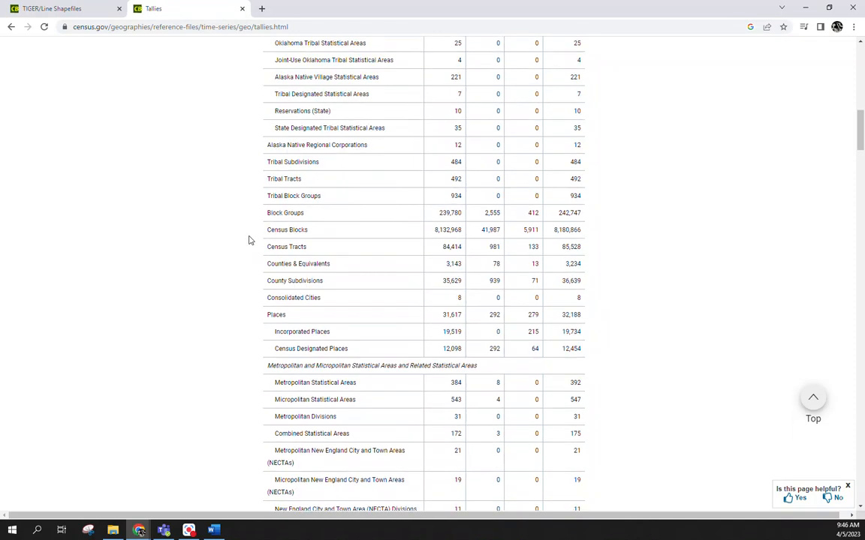
scroll(455, 247, "up", 2)
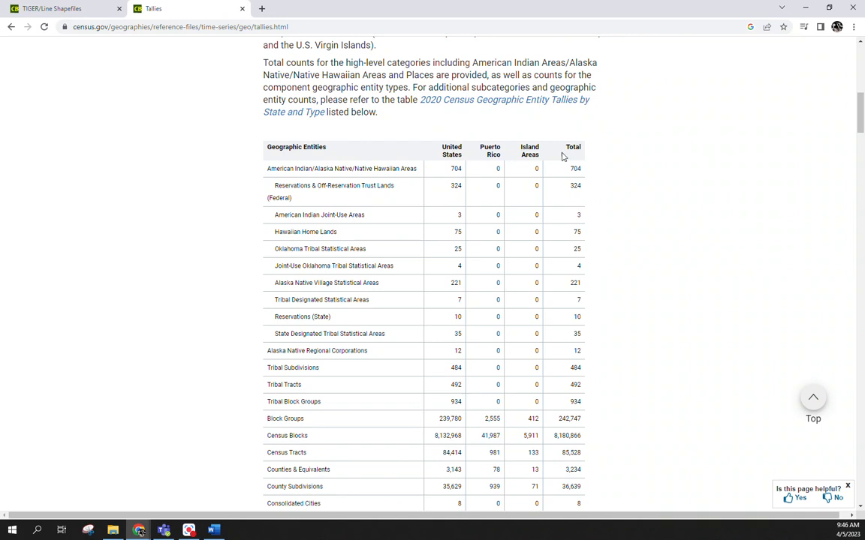
scroll(440, 218, "down", 2)
scroll(438, 231, "down", 4)
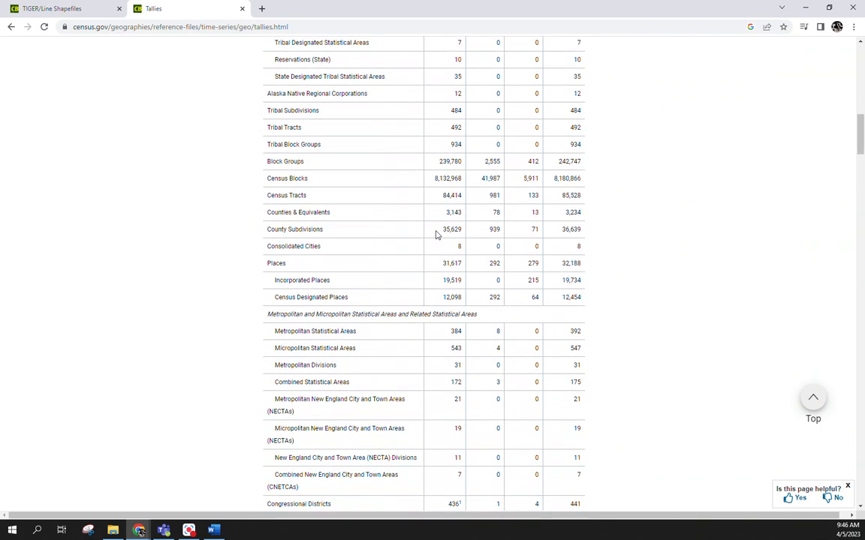
scroll(435, 235, "down", 4)
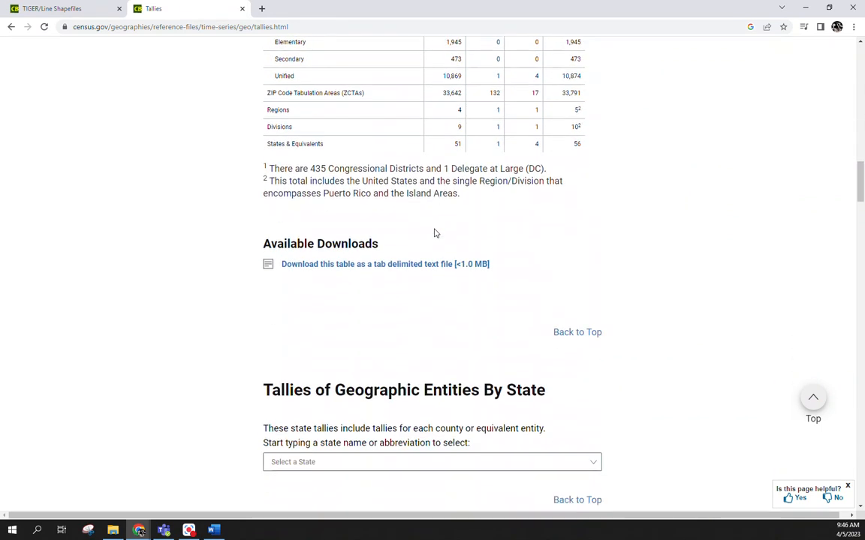
Step: Find the 2020 Census Tallies of Census Tracts, Block Groups & Blocks table and view its United States total row
scroll(418, 295, "down", 3)
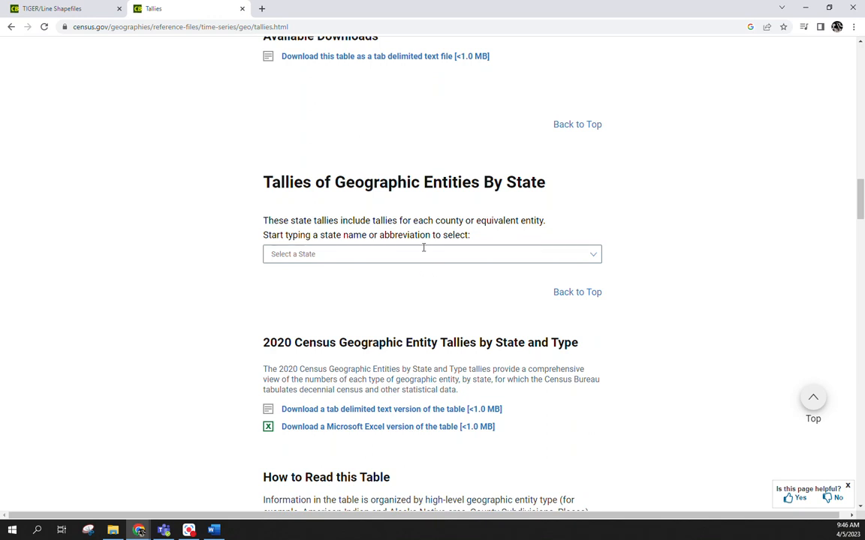
scroll(579, 334, "down", 4)
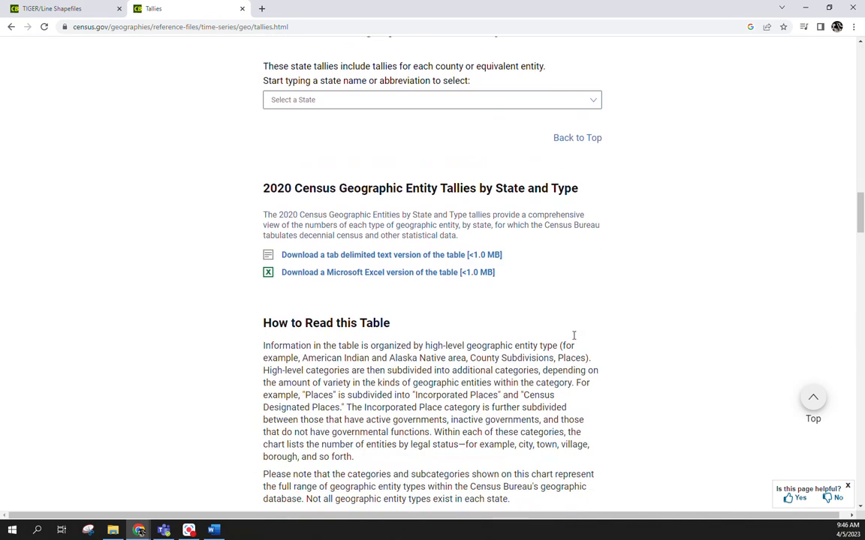
scroll(579, 330, "down", 8)
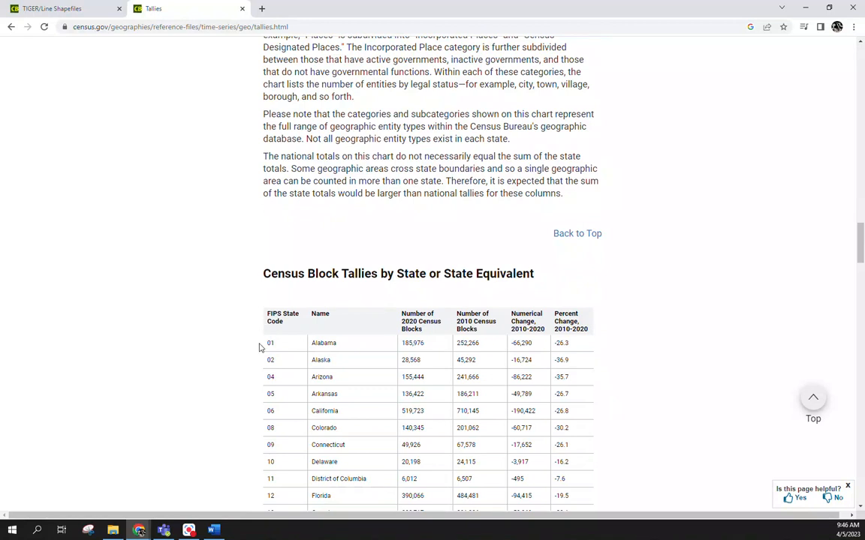
scroll(508, 426, "down", 1)
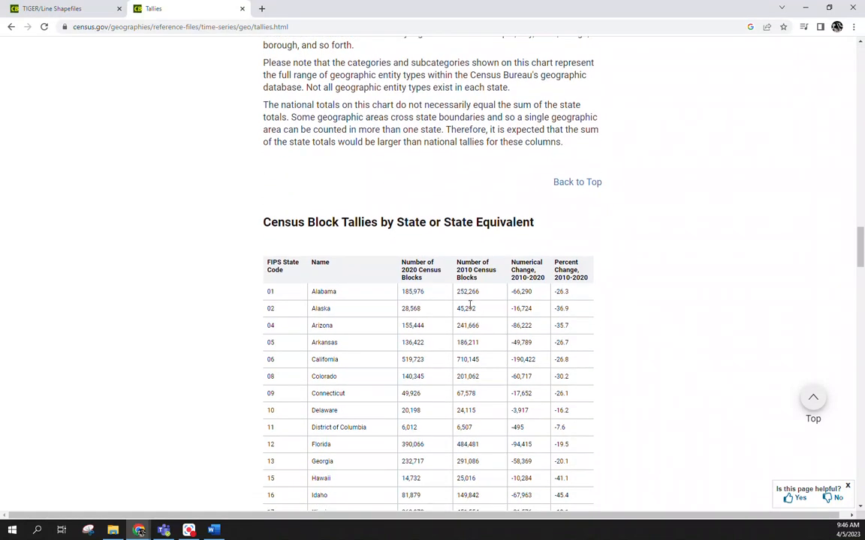
left_click_drag(860, 233, 861, 365)
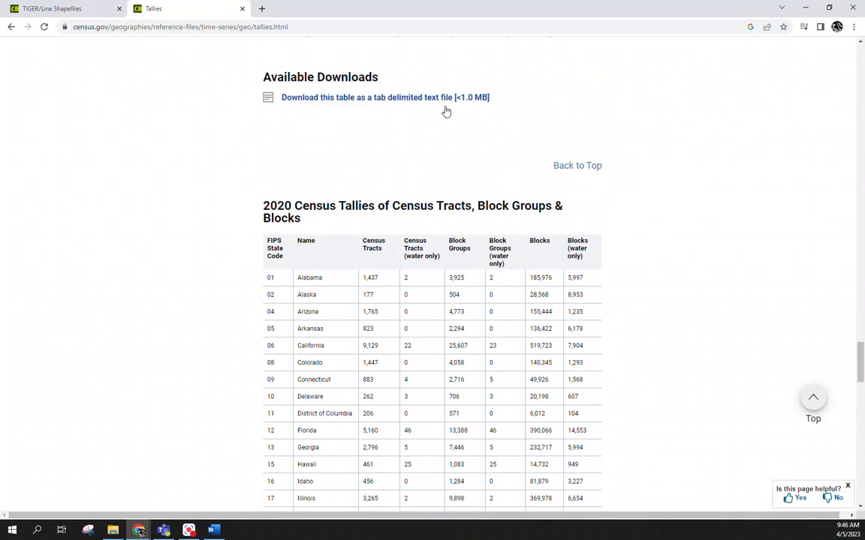
left_click_drag(861, 364, 862, 379)
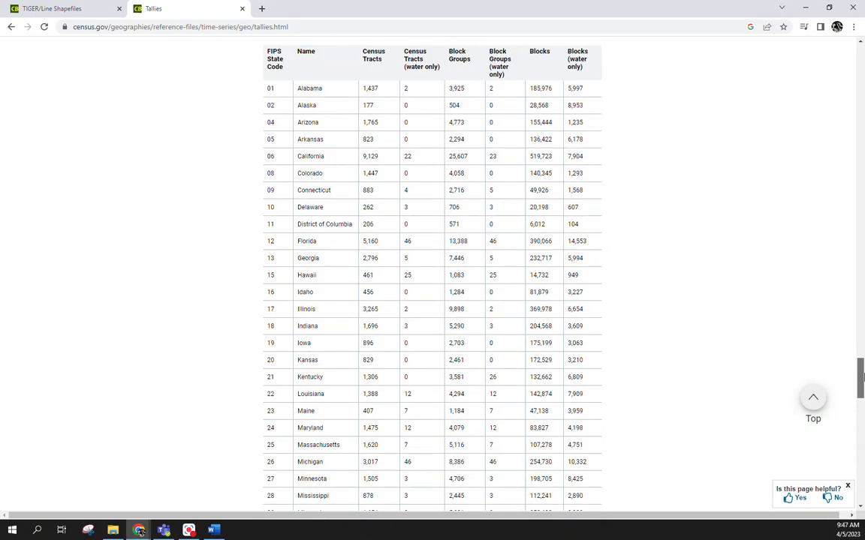
left_click_drag(861, 379, 862, 426)
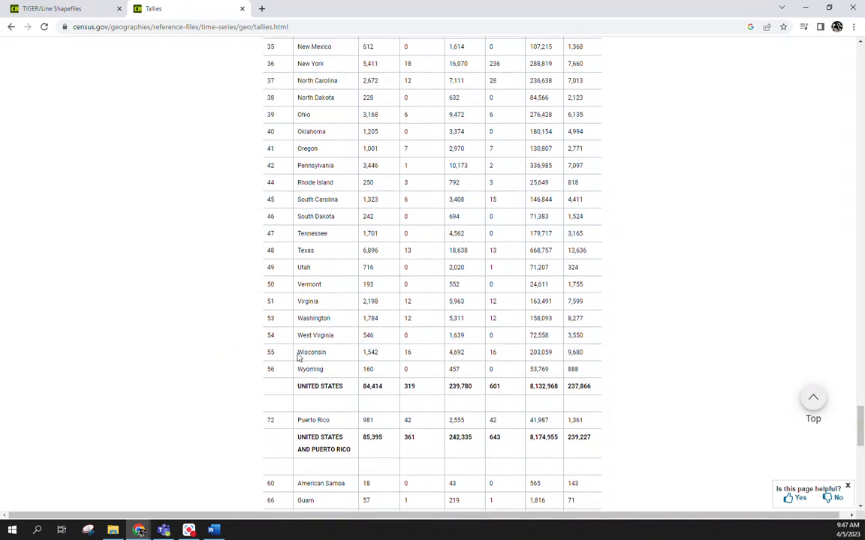
Step: Examine the individual states' census tract counts in the tracts, block groups and blocks table
scroll(298, 357, "up", 4)
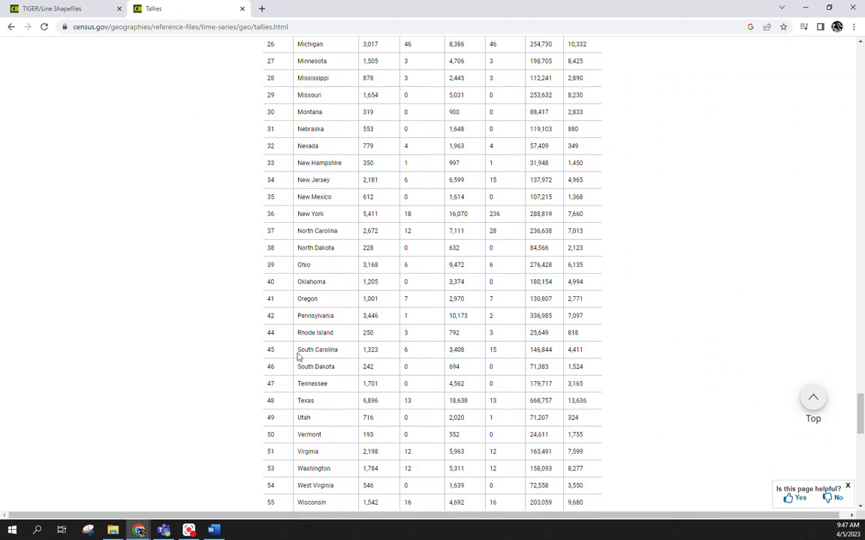
scroll(298, 357, "down", 2)
scroll(298, 356, "down", 1)
scroll(298, 357, "up", 7)
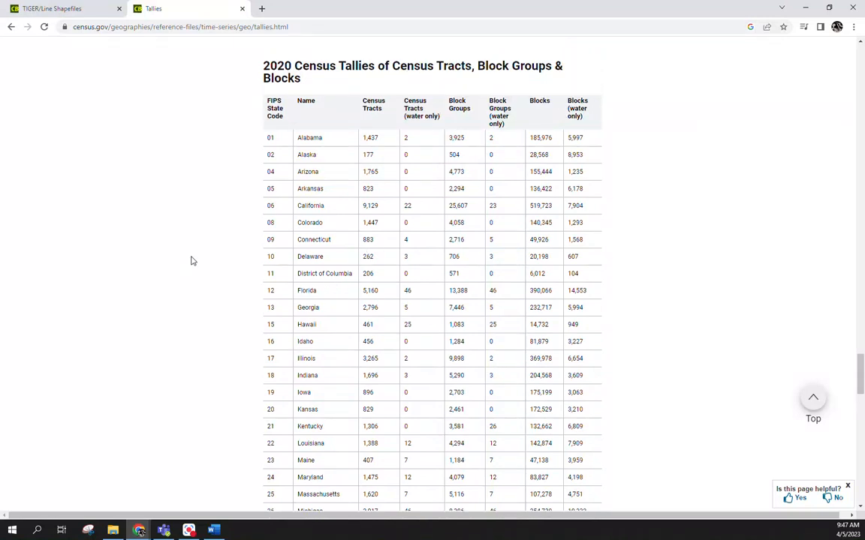
key("alt+Tab")
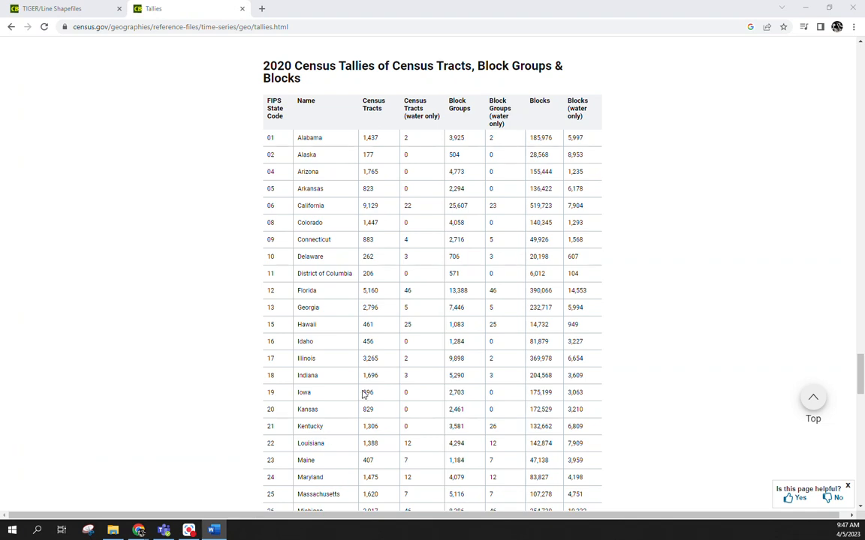
scroll(394, 306, "down", 2)
scroll(394, 307, "down", 5)
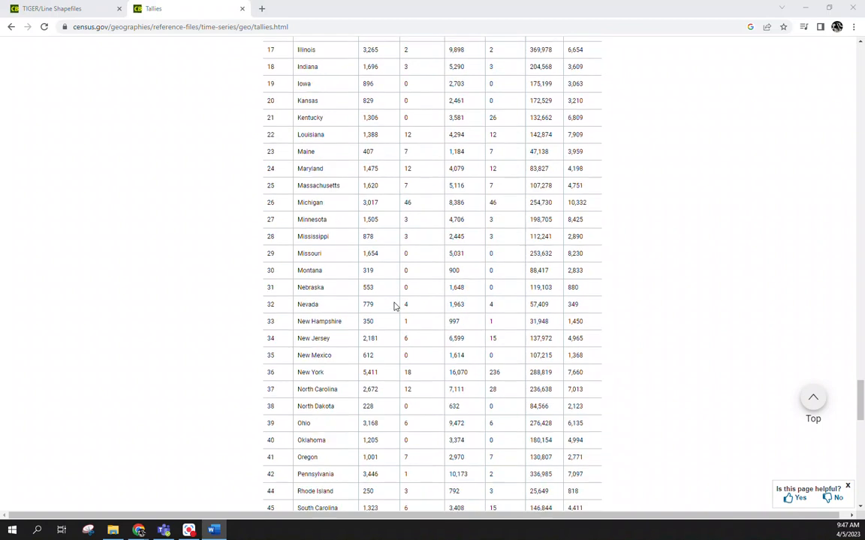
double_click(369, 405)
scroll(165, 396, "up", 8)
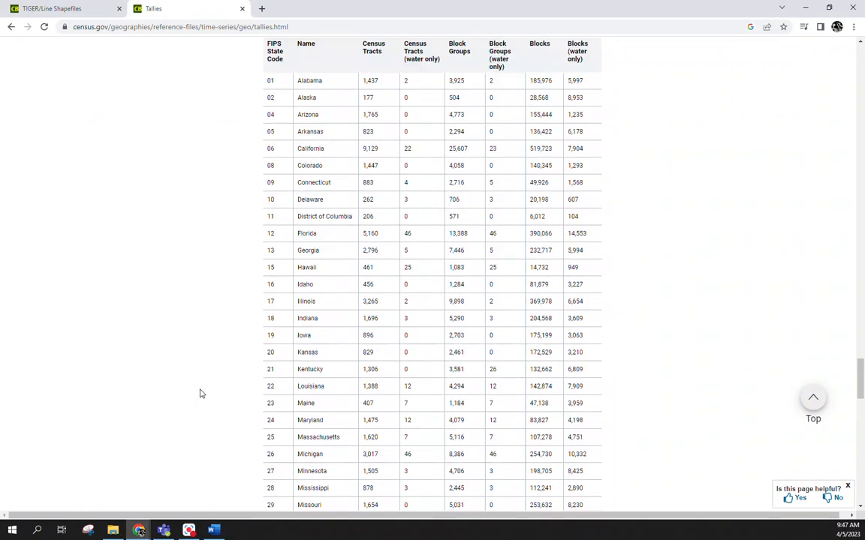
Step: Find Texas in the 2020 tracts, block groups and blocks table and highlight its census tract count
scroll(200, 394, "down", 10)
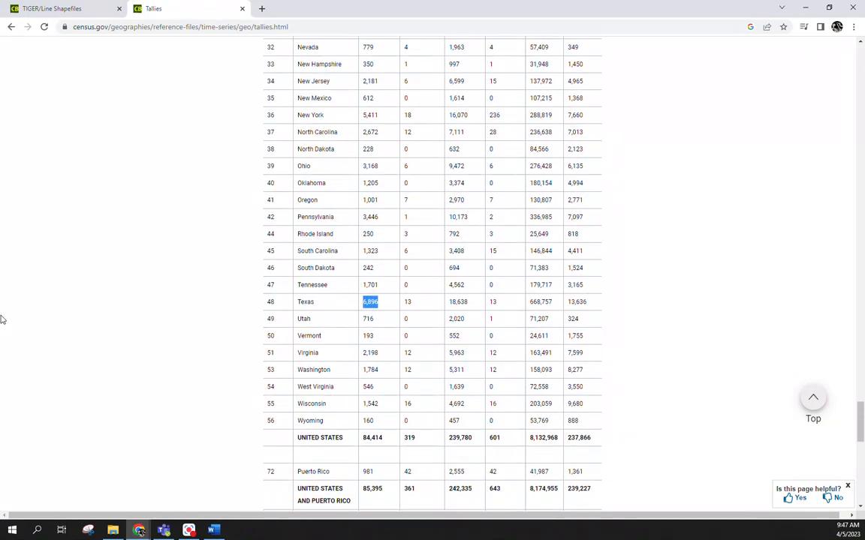
key("alt+Tab")
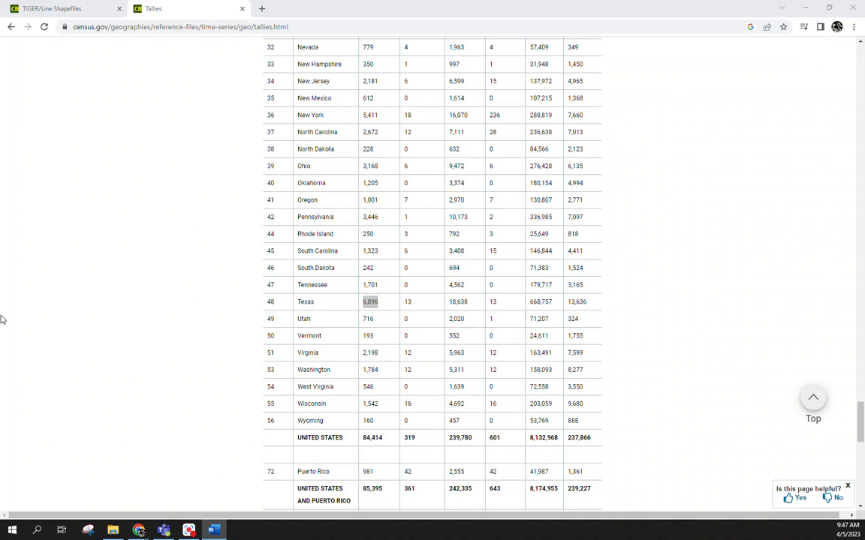
left_click(425, 304)
Step: Go back to the National Geographic Tallies table and examine its census tracts and counties rows
left_click_drag(861, 421, 862, 361)
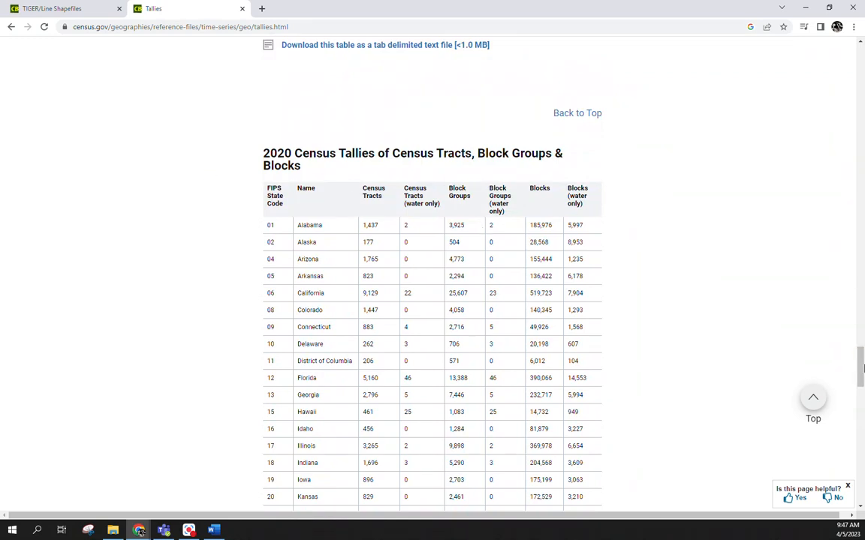
left_click_drag(862, 370, 862, 164)
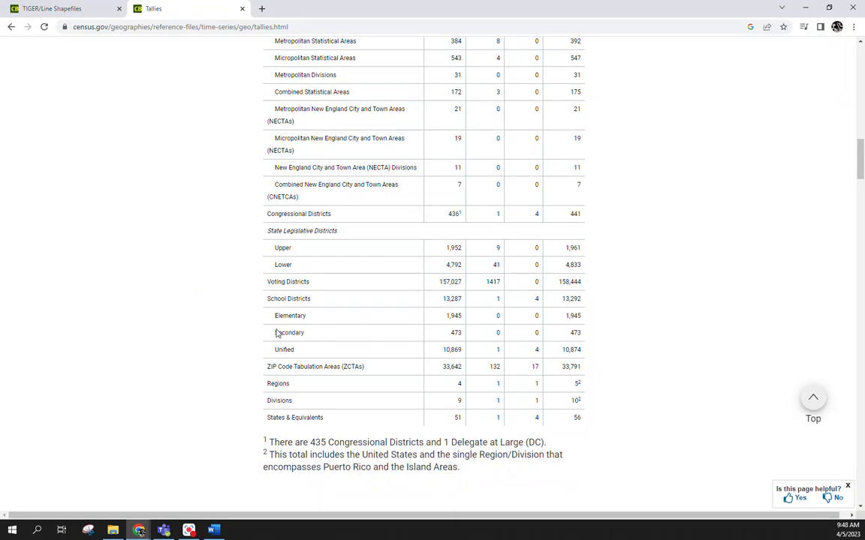
scroll(264, 291, "up", 5)
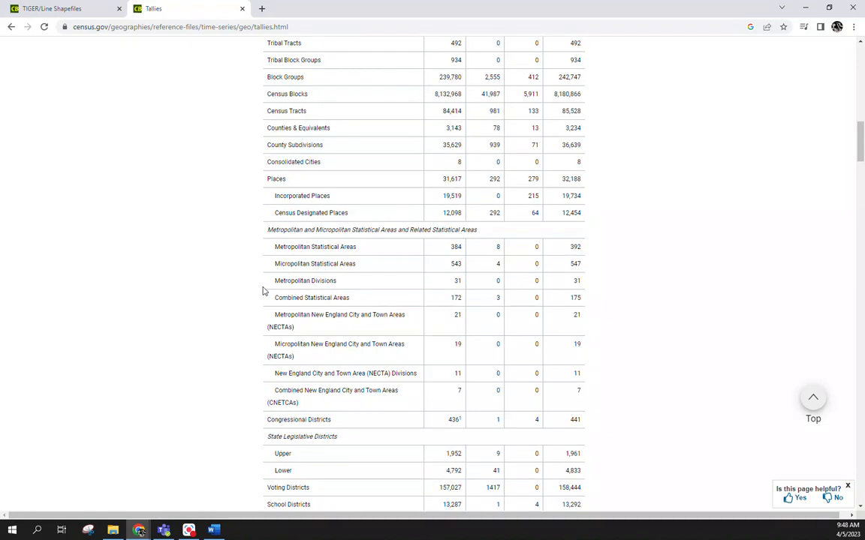
scroll(264, 291, "up", 1)
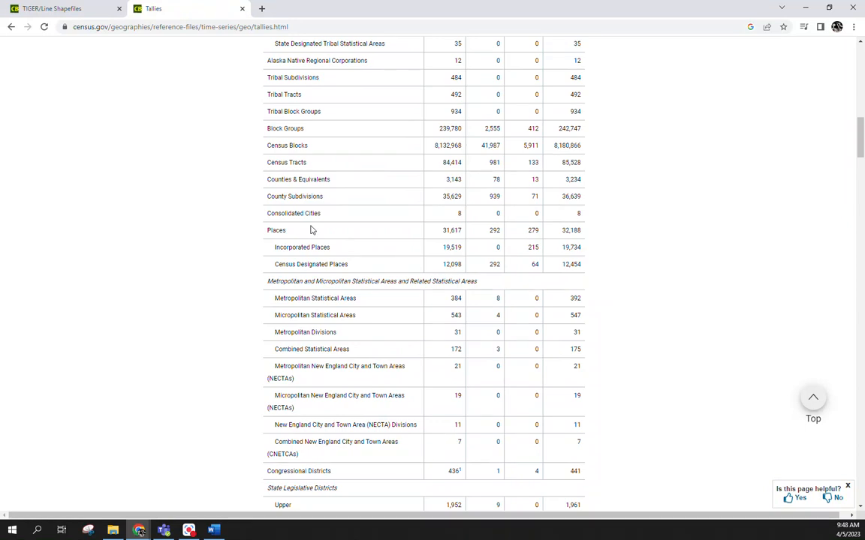
scroll(312, 230, "up", 7)
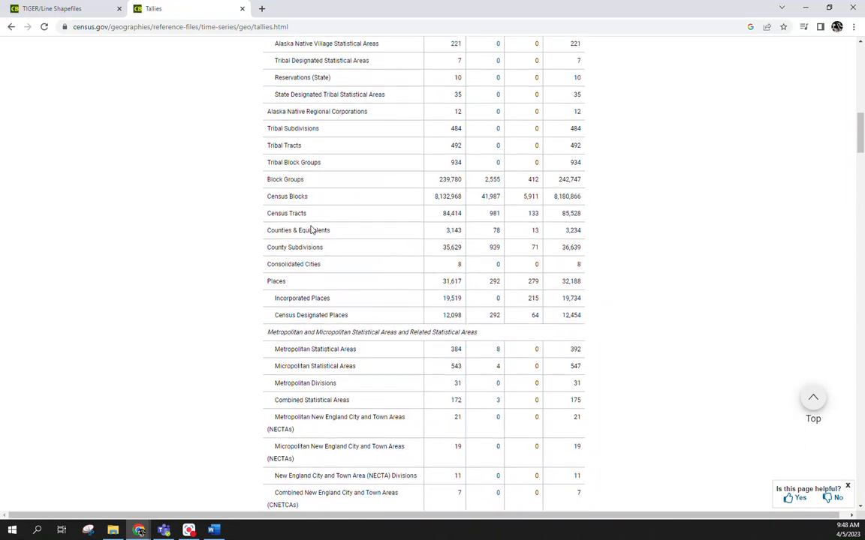
scroll(312, 229, "up", 9)
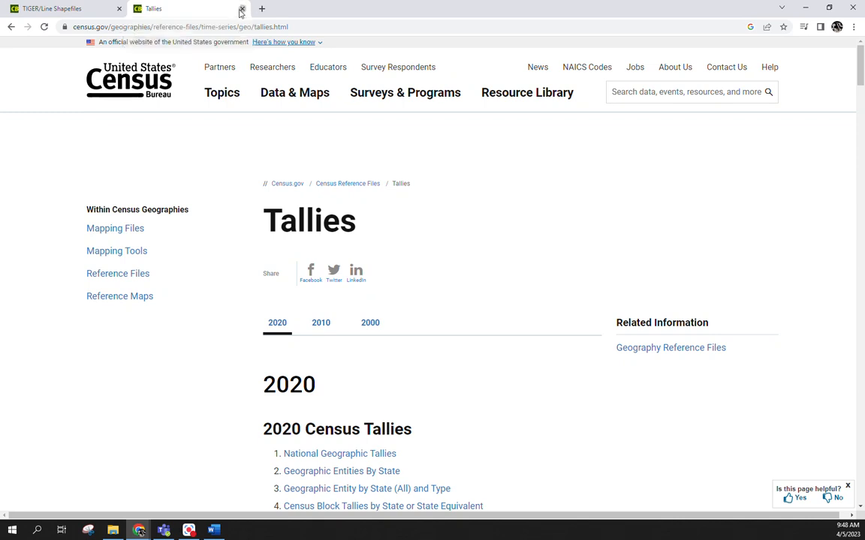
Step: Close the Tallies page and open the download web interface for the 2020 TIGER/Line Shapefiles
left_click(242, 9)
scroll(150, 322, "up", 3)
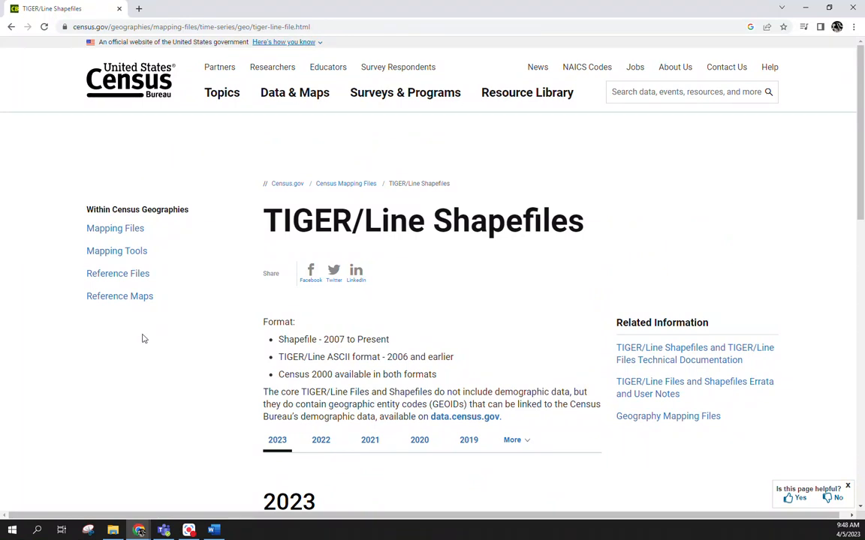
scroll(206, 307, "down", 1)
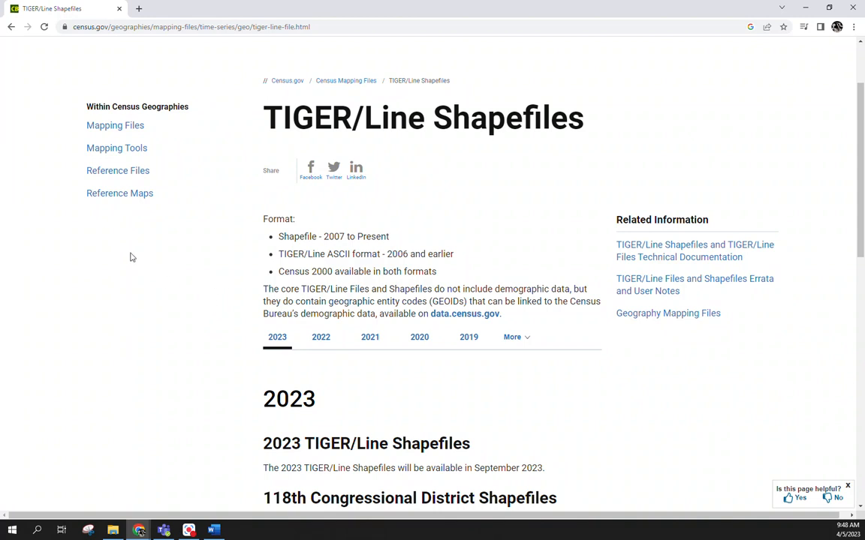
scroll(110, 272, "down", 3)
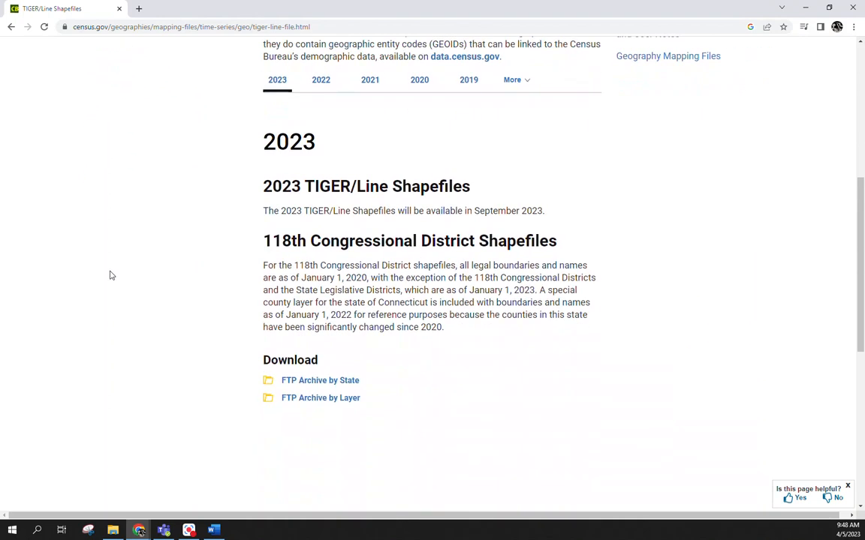
left_click(419, 79)
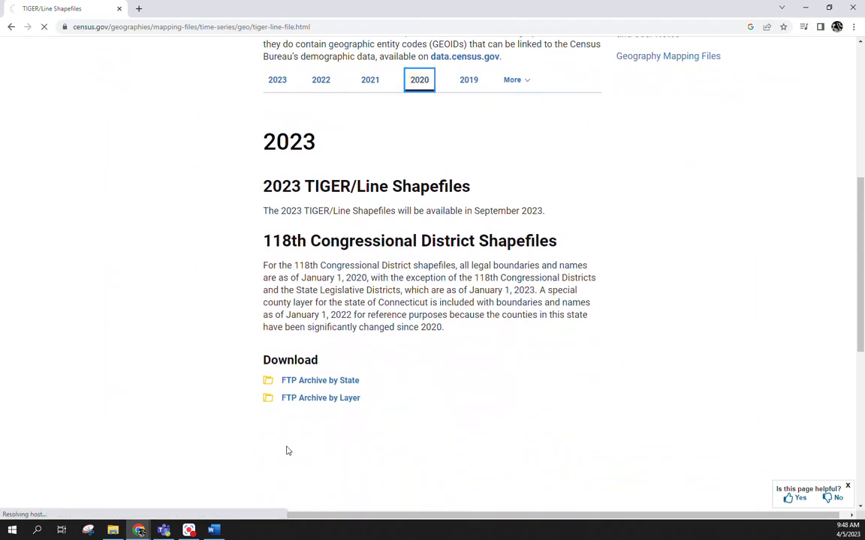
scroll(340, 386, "down", 2)
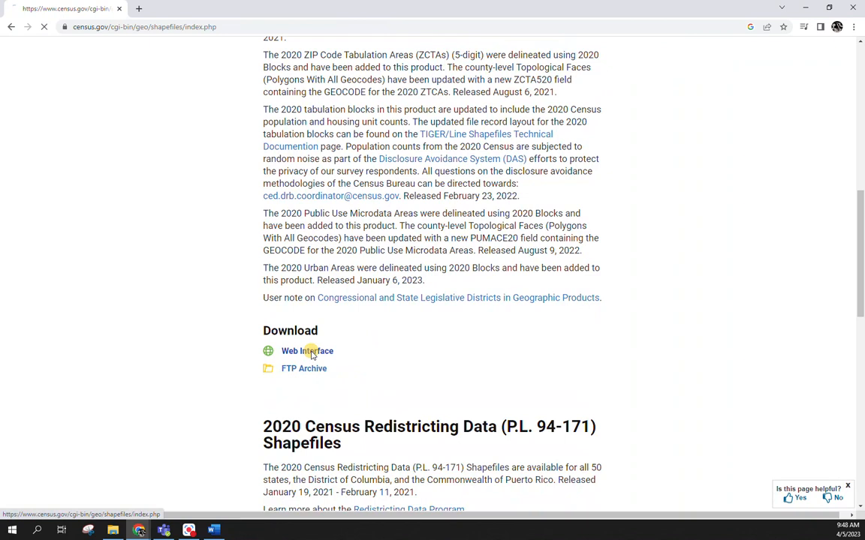
left_click(308, 351)
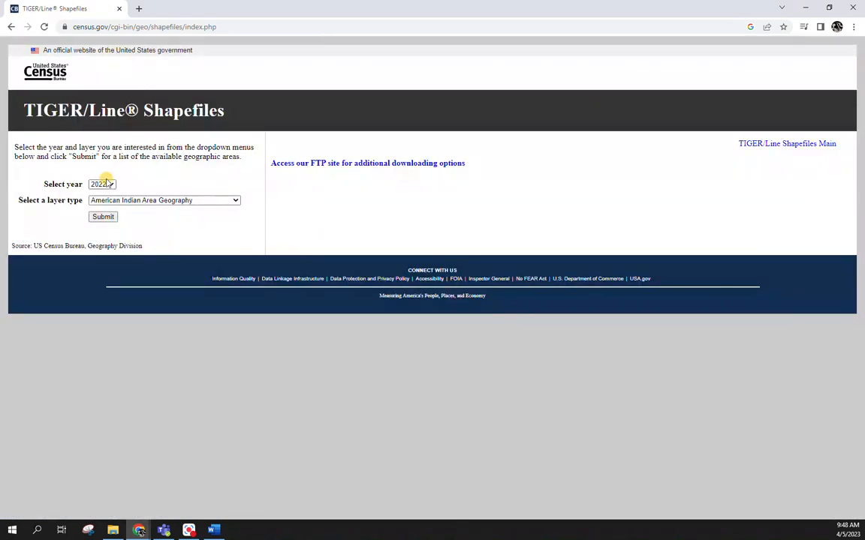
Step: Request the 2020 Counties (and equivalent) layer and start downloading the national County and Equivalent file
left_click(106, 185)
left_click(99, 210)
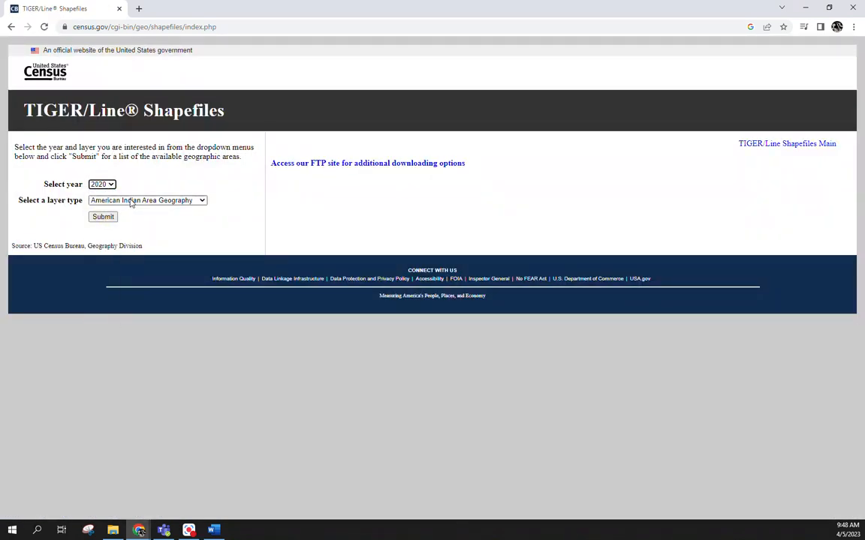
left_click(130, 202)
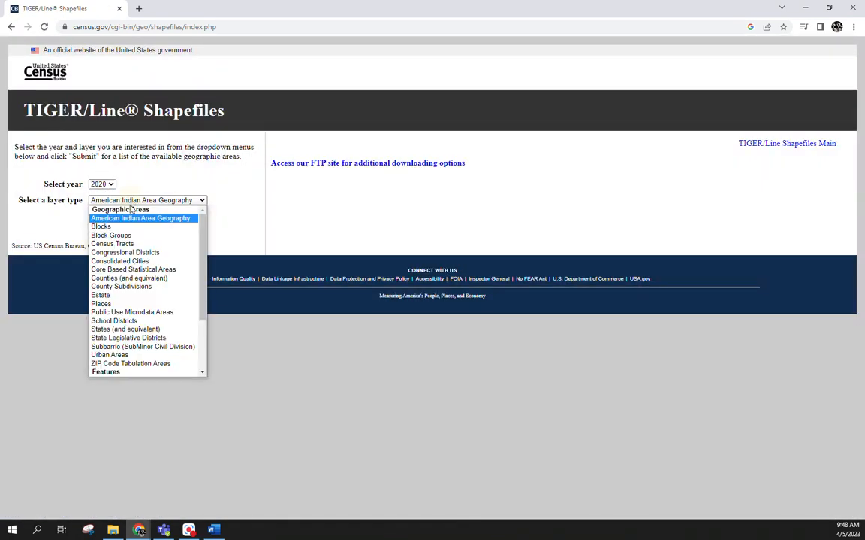
left_click(124, 279)
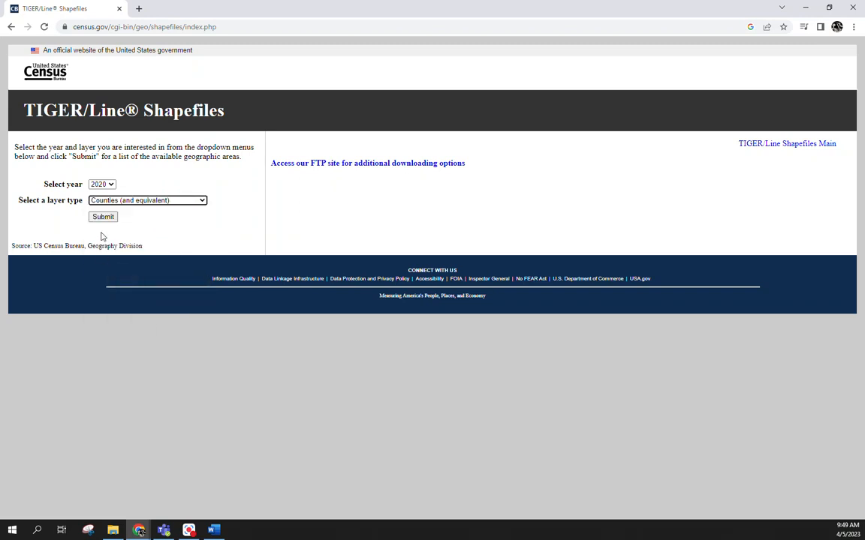
left_click(107, 218)
left_click(75, 188)
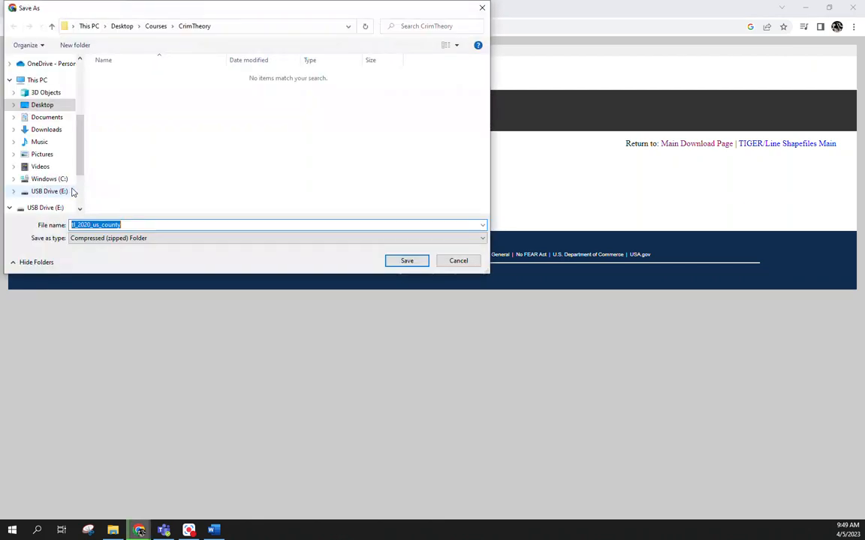
Step: Set the download's save location to the Week9_InClass folder under Courses > Spatial
left_click(156, 26)
left_click(104, 89)
double_click(104, 89)
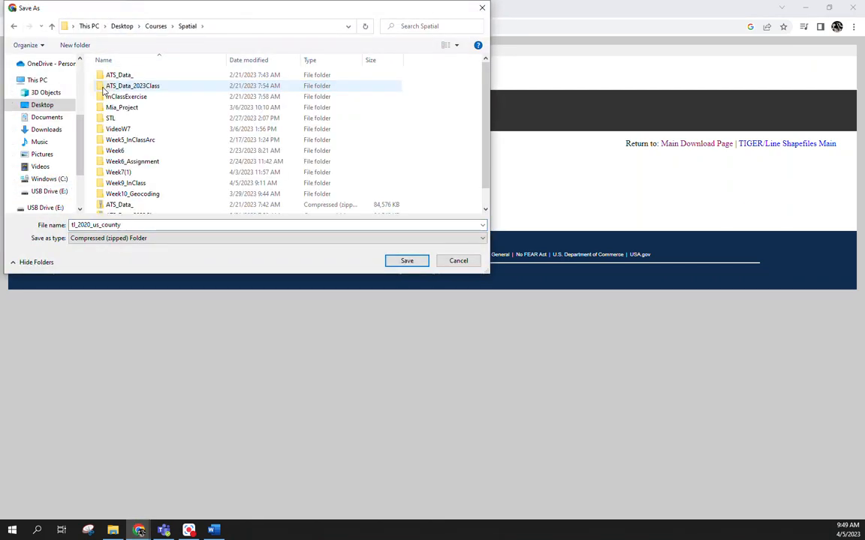
left_click(129, 183)
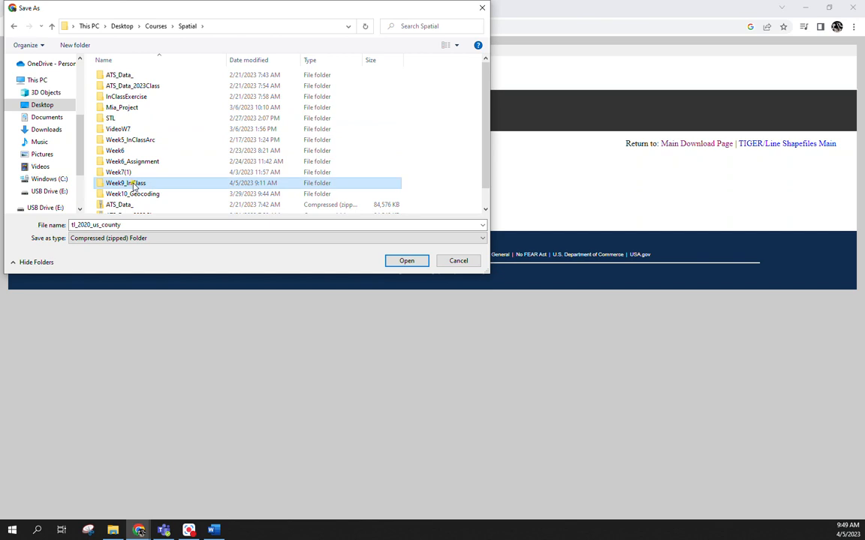
scroll(129, 180, "down", 1)
double_click(126, 166)
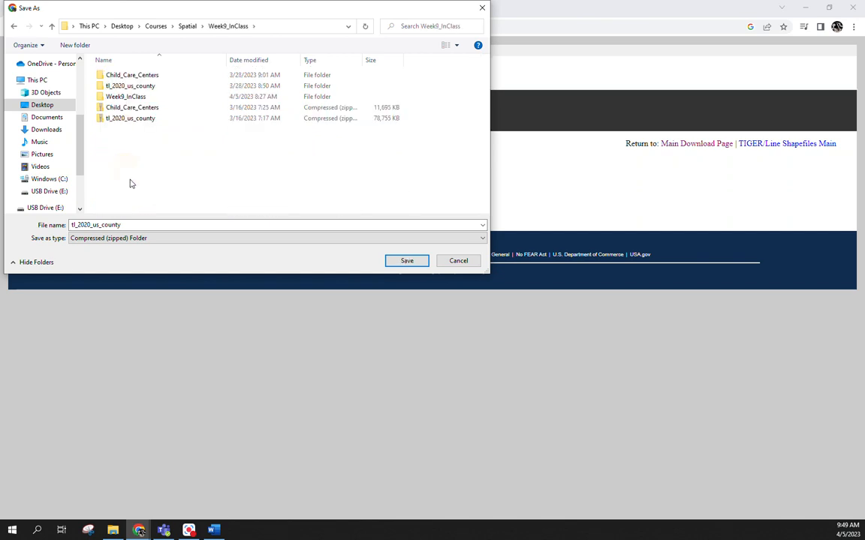
Step: Create a folder named Assignment inside Week9_InClass and save the tl_2020_us_county zip file in it
right_click(130, 181)
mouse_move(193, 291)
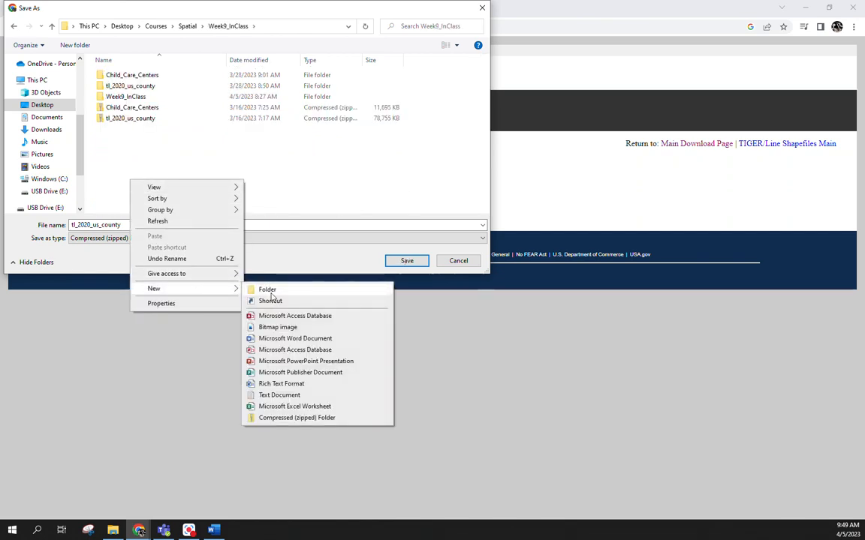
left_click(259, 289)
type("Assignmnet")
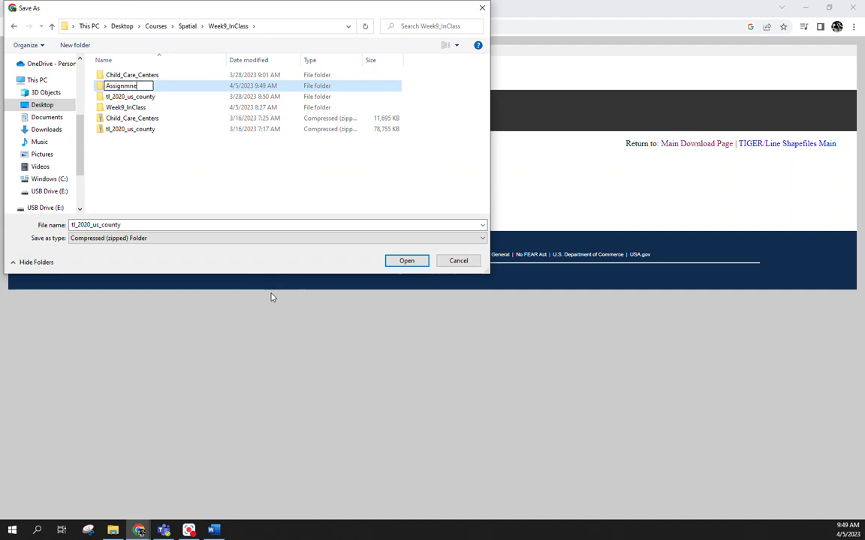
key("BackSpace")
key("BackSpace")
type("ent")
key("Return")
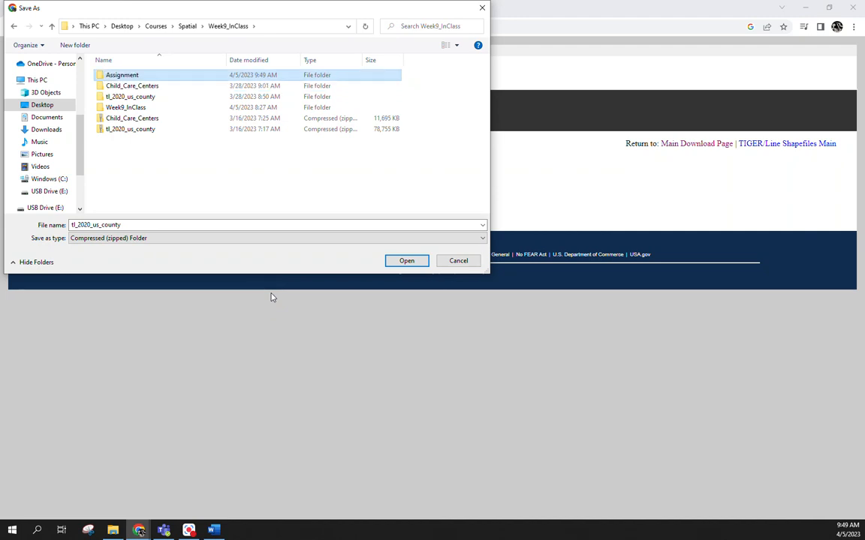
double_click(138, 74)
left_click(395, 259)
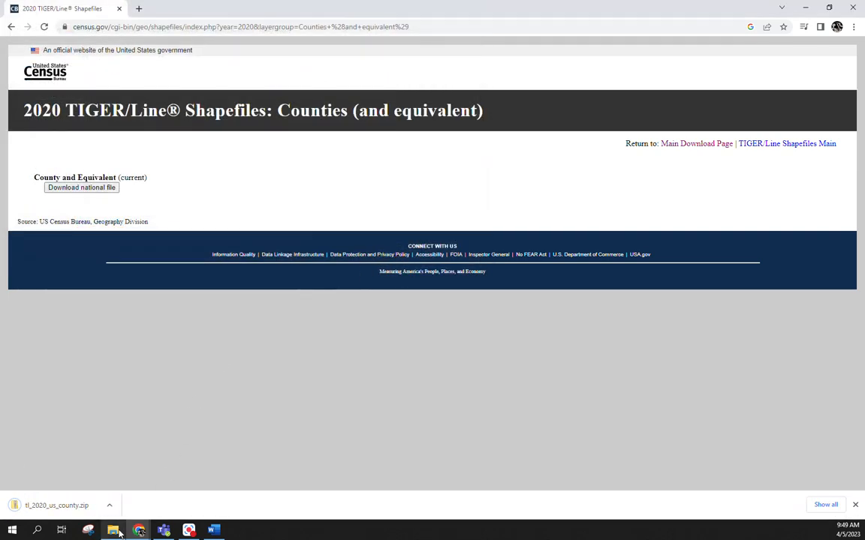
Step: Switch to File Explorer, open the Assignment folder and extract the tl_2020_us_county zip file there
mouse_move(119, 532)
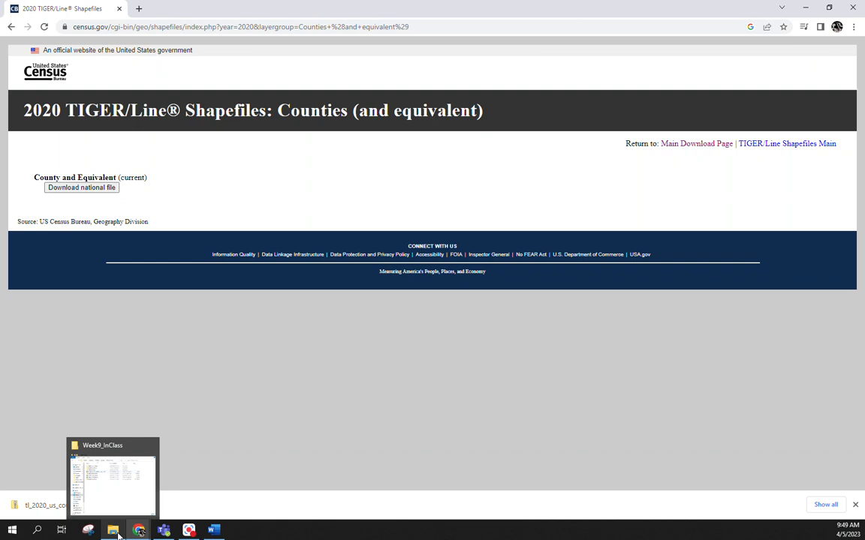
left_click(119, 532)
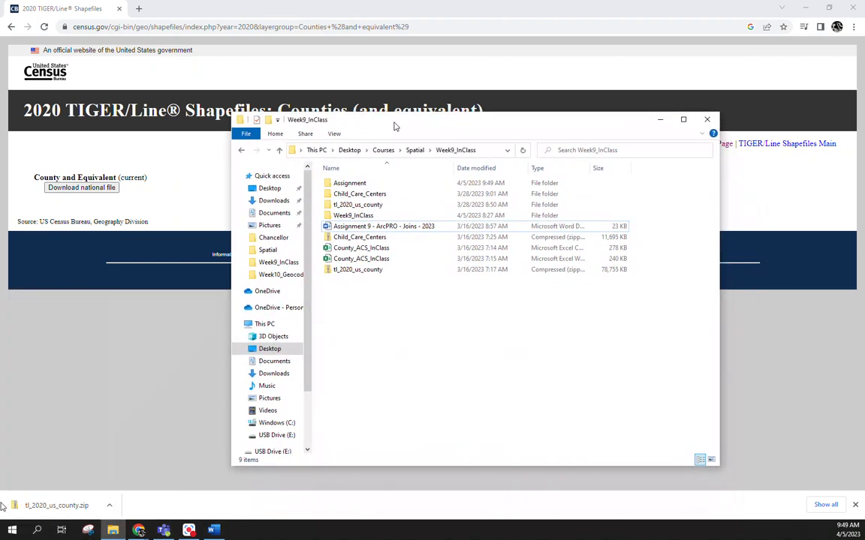
left_click_drag(358, 185, 360, 195)
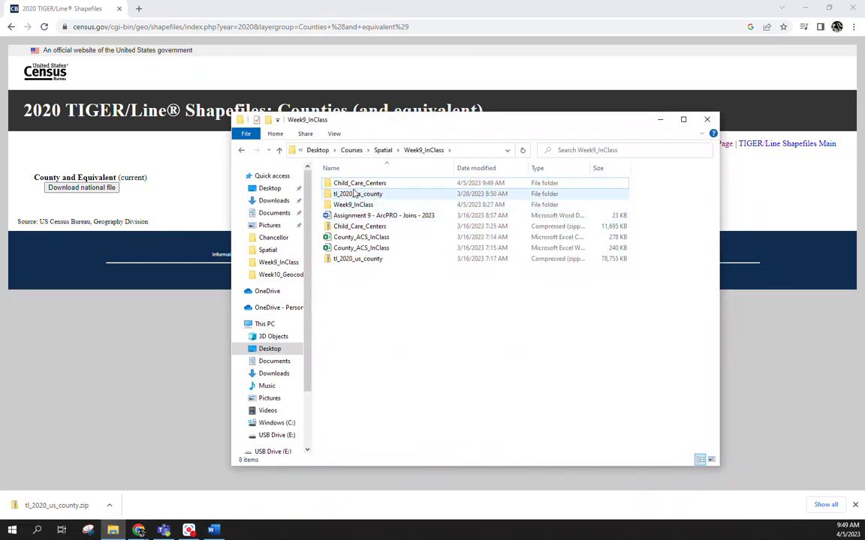
key("ctrl+z")
double_click(361, 185)
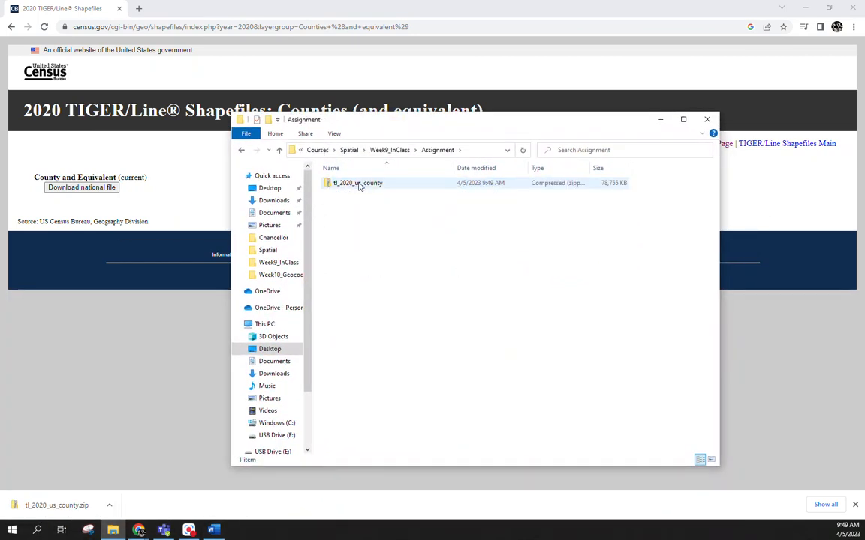
right_click(359, 186)
left_click(397, 227)
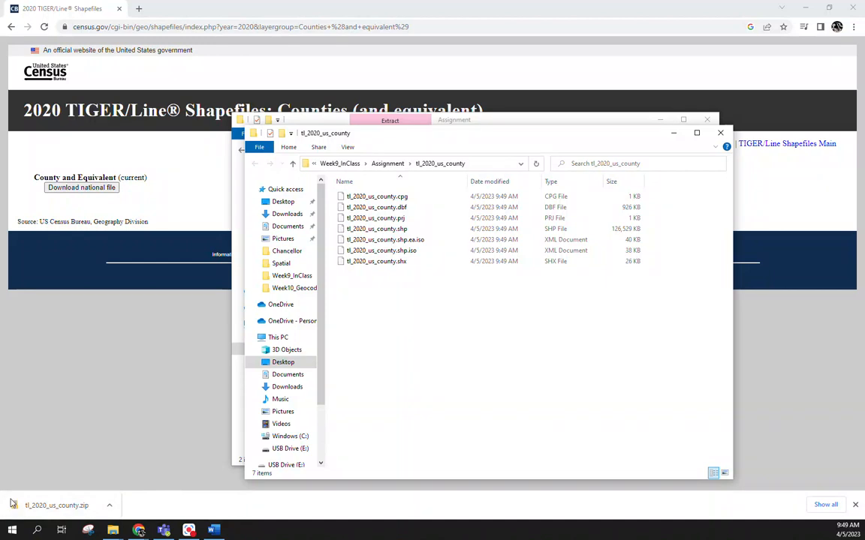
Step: Launch ArcGIS Pro from the ArcGIS program group
key("super")
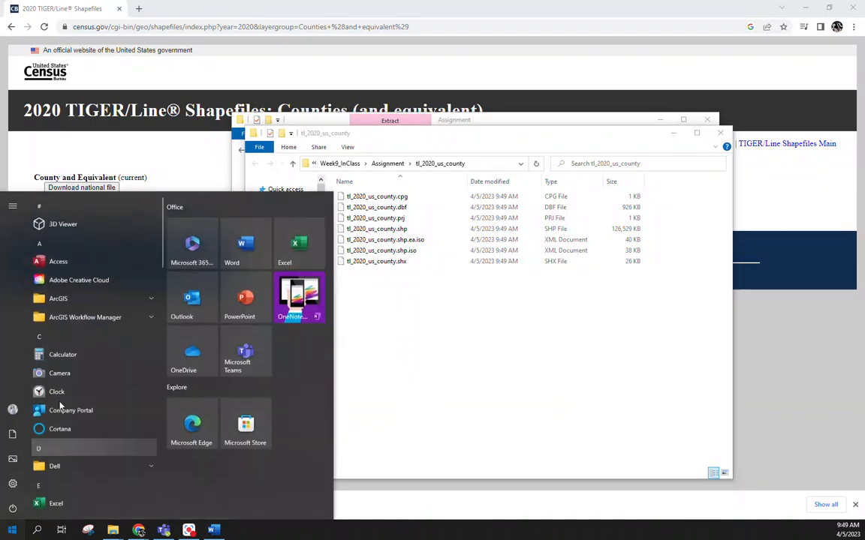
left_click(81, 298)
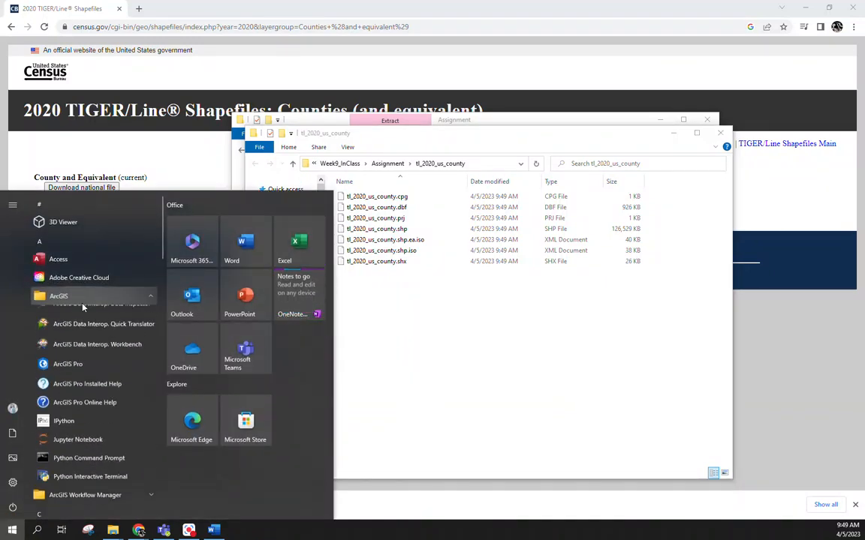
left_click(75, 362)
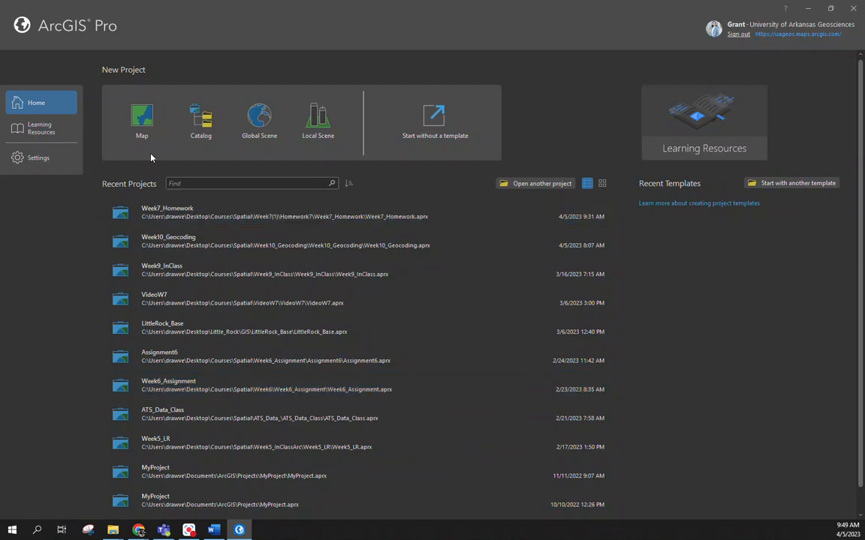
Step: Create a map project named Week9_Assignment, located in the Assignment folder under Courses > Spatial > Week9_InClass
left_click(141, 121)
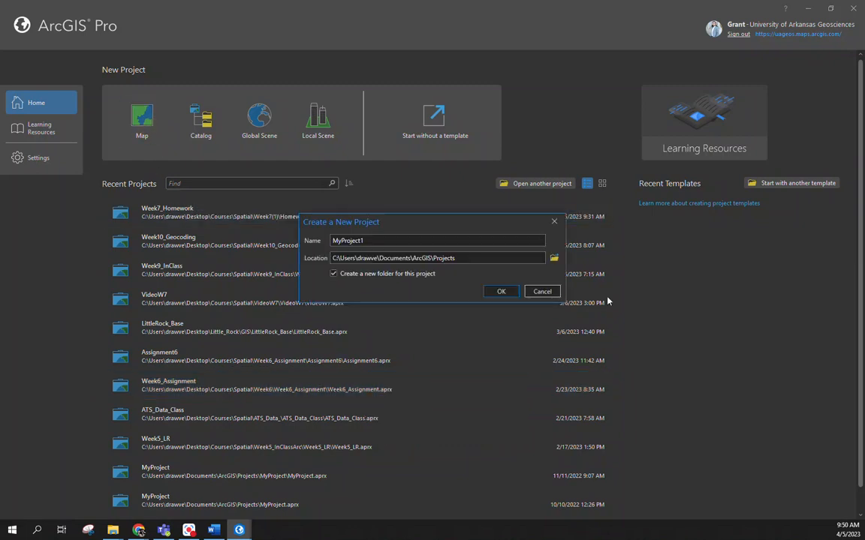
double_click(425, 240)
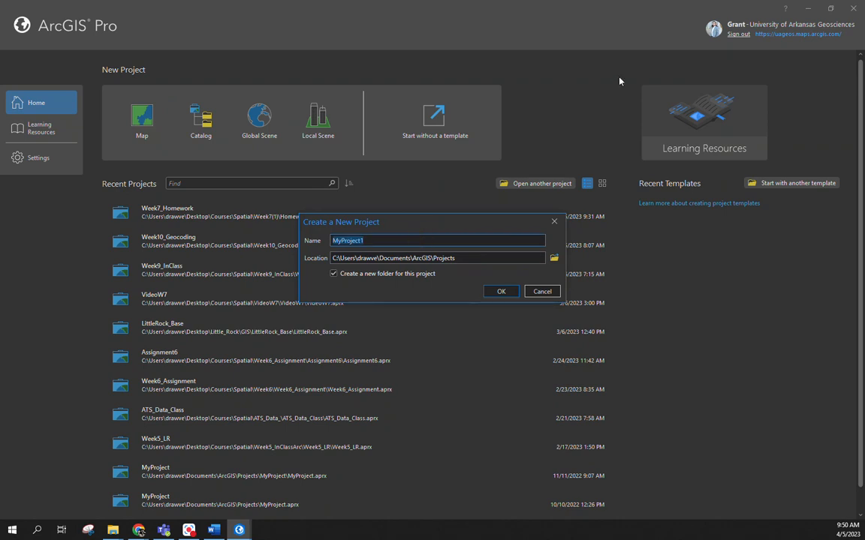
type("Week9_Assignment")
left_click(554, 258)
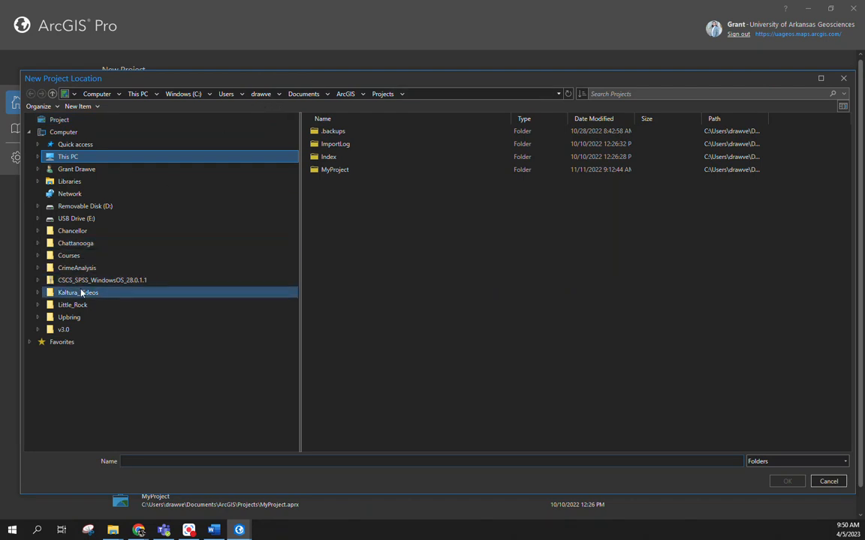
left_click(69, 256)
double_click(336, 144)
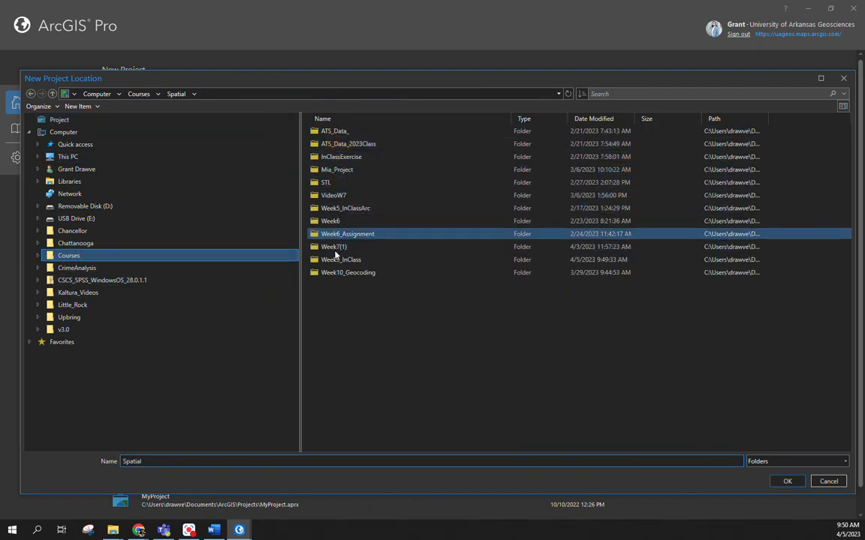
double_click(336, 260)
left_click(330, 131)
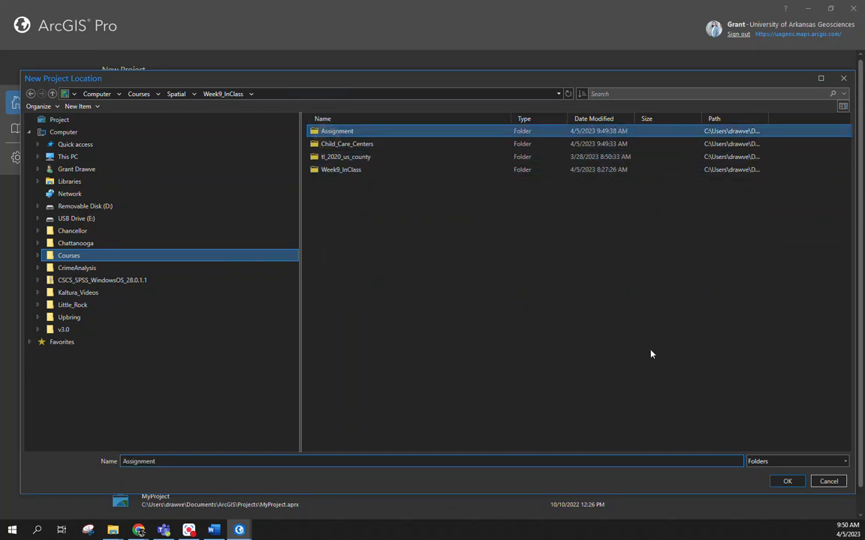
left_click(785, 482)
left_click(502, 291)
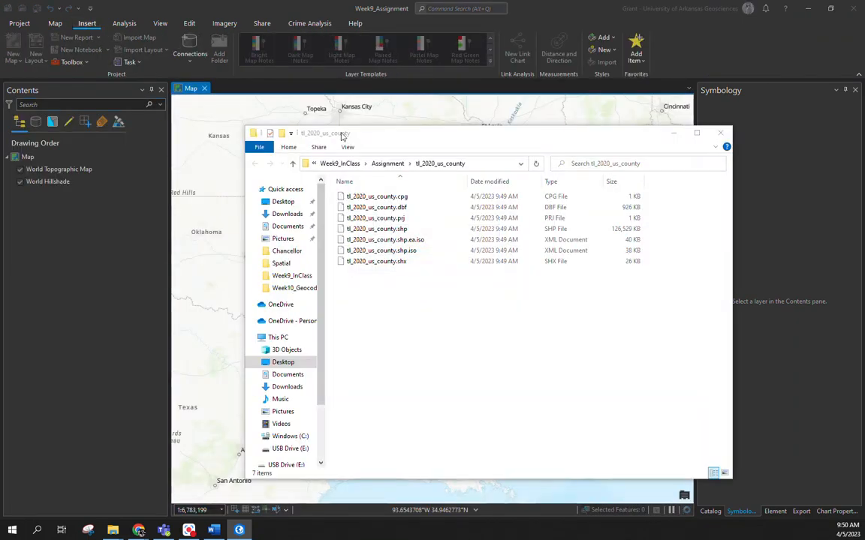
left_click(541, 4)
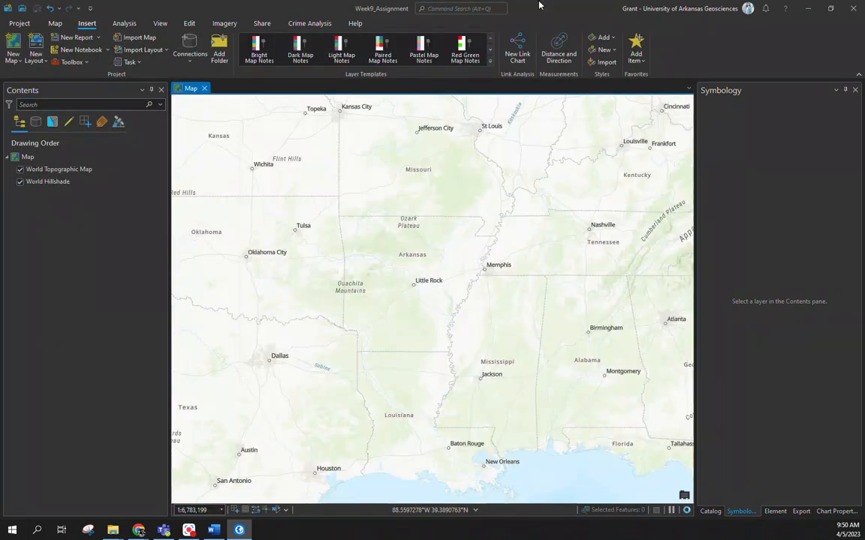
left_click(63, 27)
left_click(194, 46)
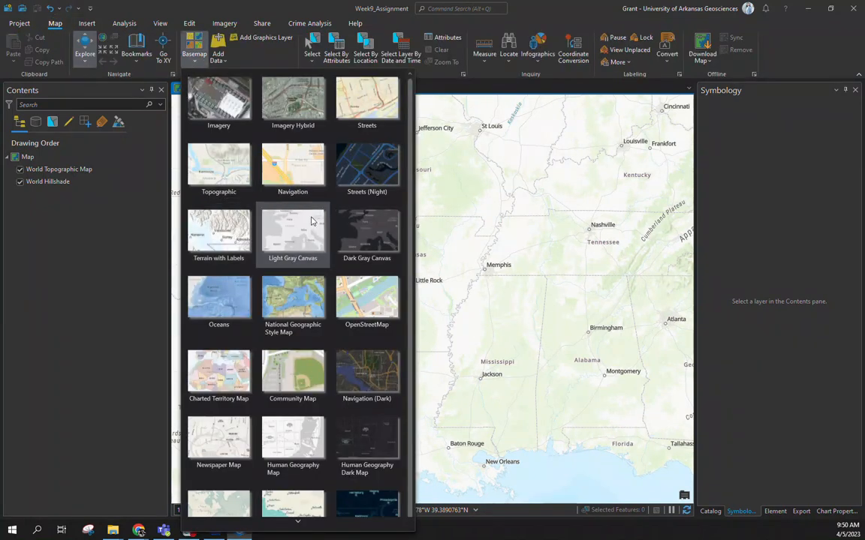
scroll(285, 225, "down", 1)
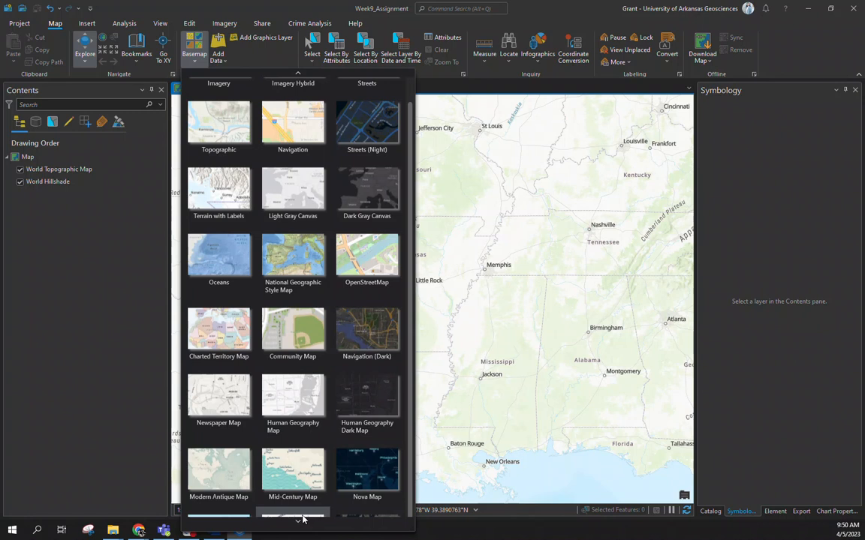
scroll(300, 510, "down", 1)
left_click(39, 263)
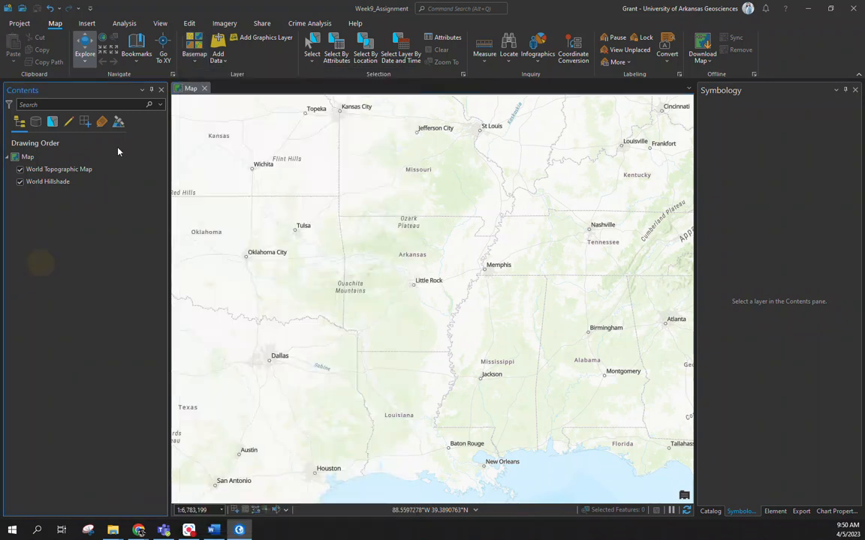
Step: Add the tl_2020_us_county shapefile from the Assignment folder in Week9_InClass to the map
left_click(218, 43)
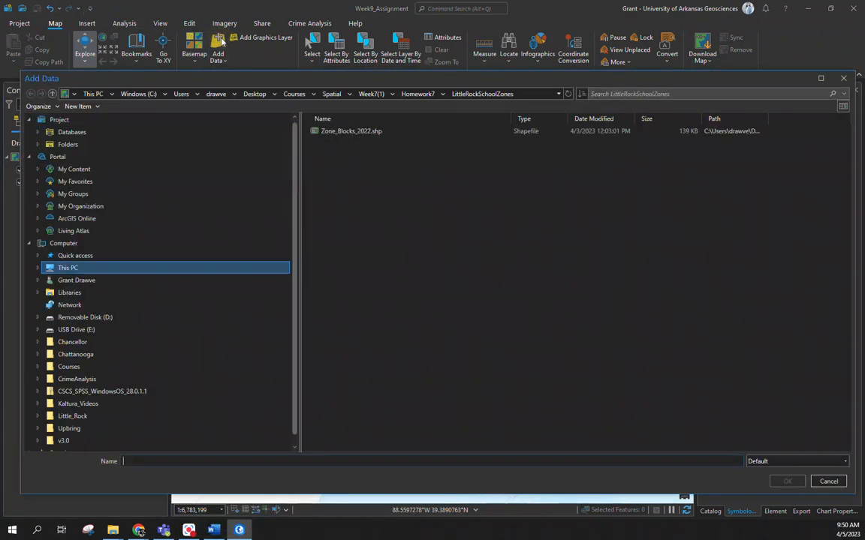
left_click(332, 94)
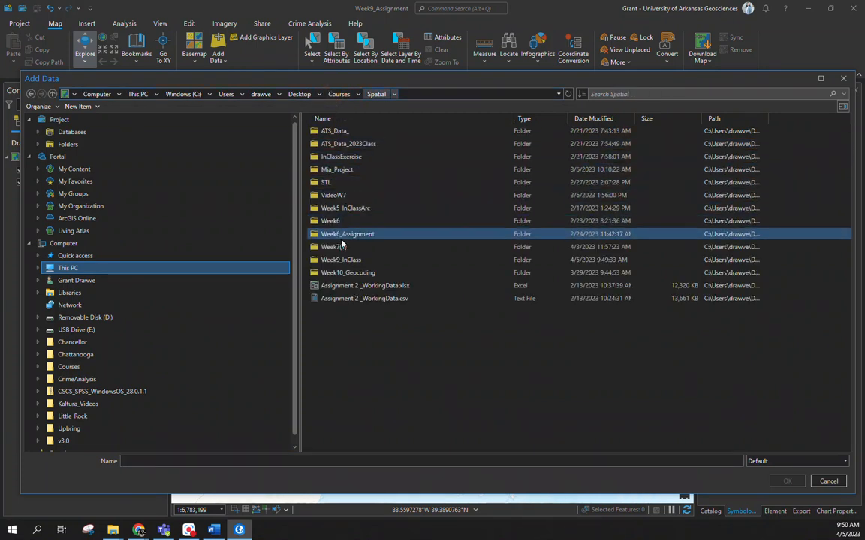
double_click(339, 260)
double_click(338, 132)
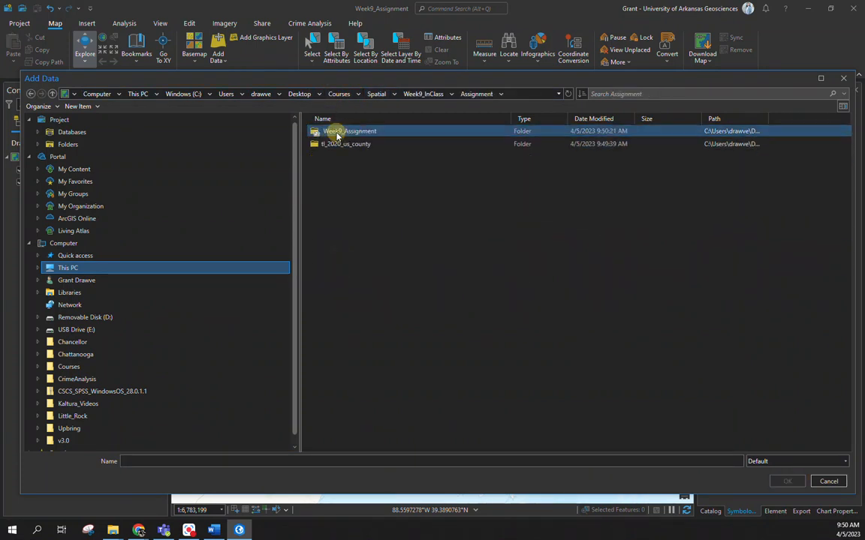
double_click(338, 143)
double_click(337, 132)
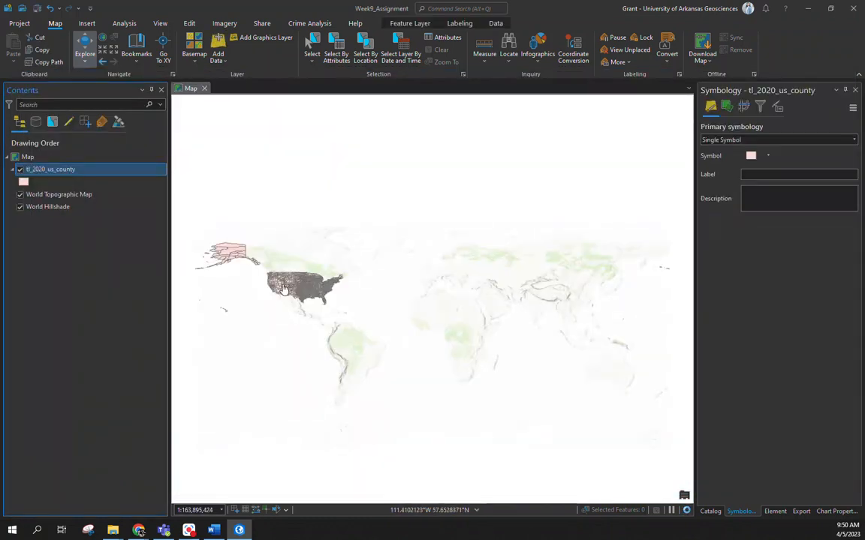
scroll(263, 291, "up", 5)
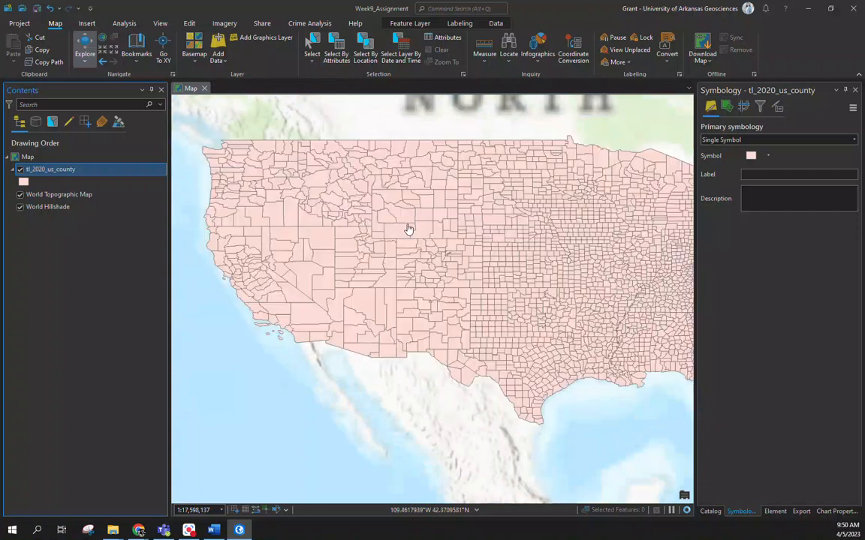
scroll(431, 231, "down", 2)
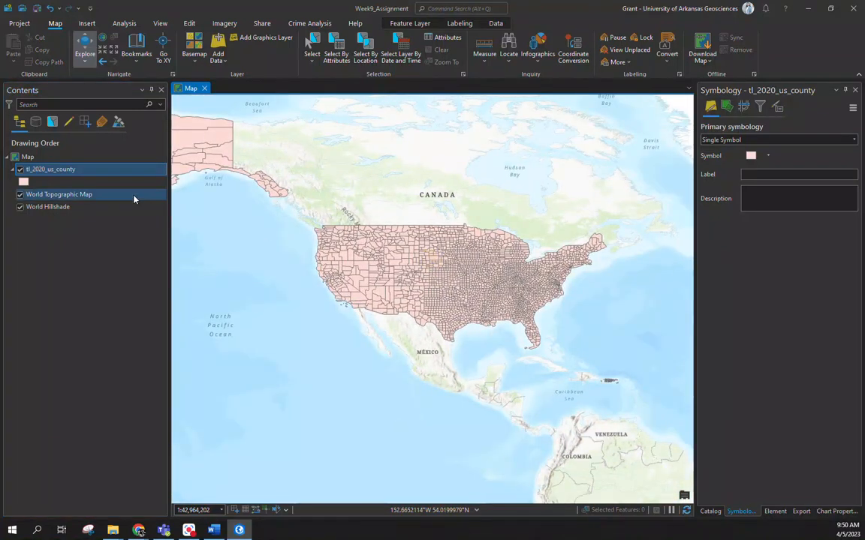
Step: Open the attribute table of the tl_2020_us_county layer and look through all its fields
right_click(53, 171)
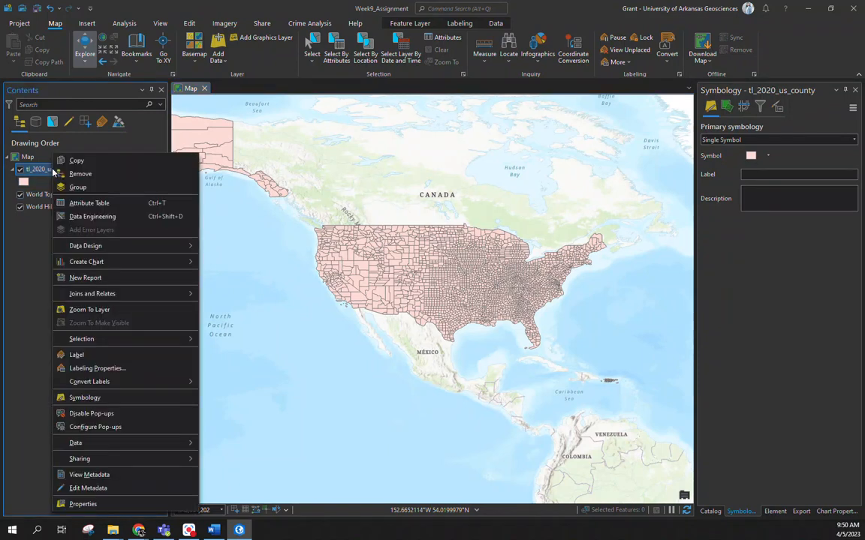
left_click(95, 203)
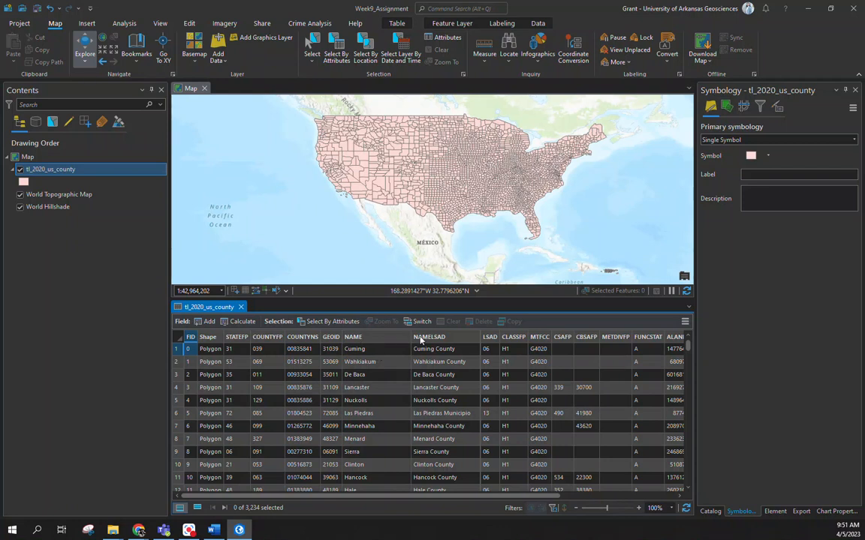
left_click_drag(298, 504, 422, 502)
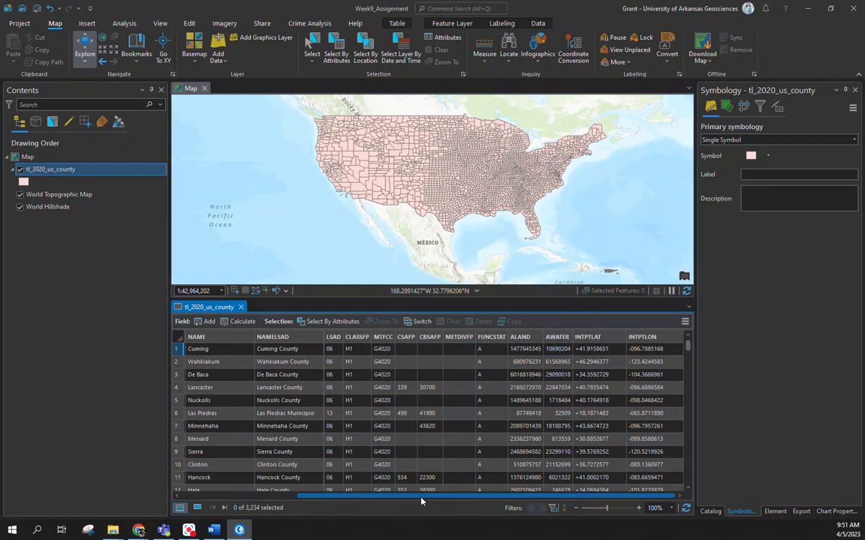
right_click(421, 501)
key("Escape")
left_click_drag(404, 498, 247, 495)
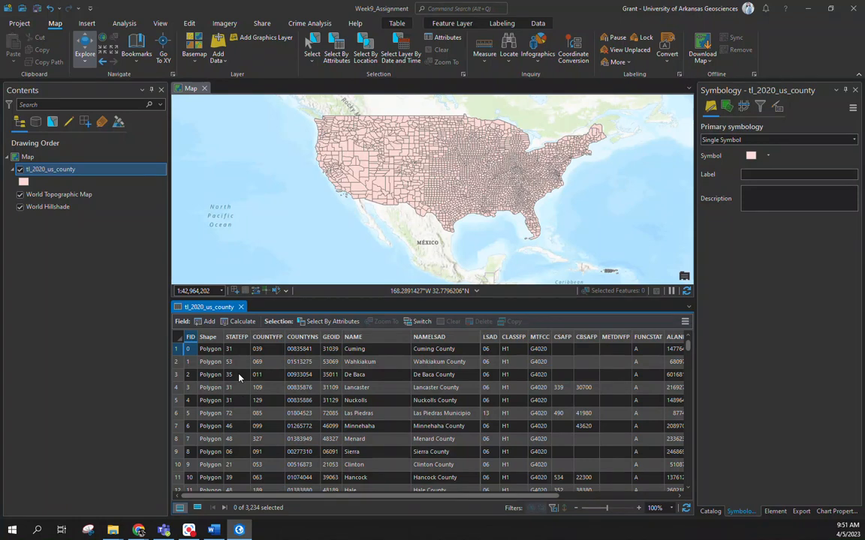
Step: Select the county by attributes with a new selection where NAMELSAD is equal to Sangamon County
left_click(329, 323)
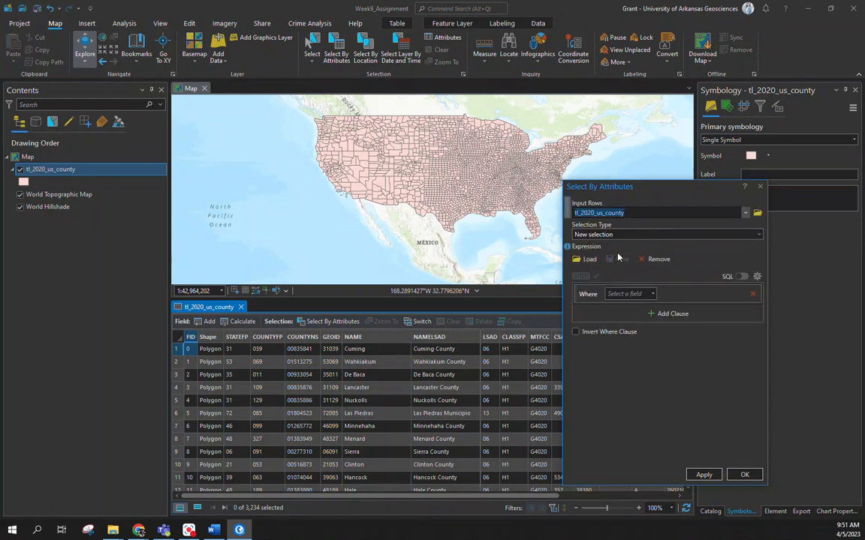
left_click(642, 292)
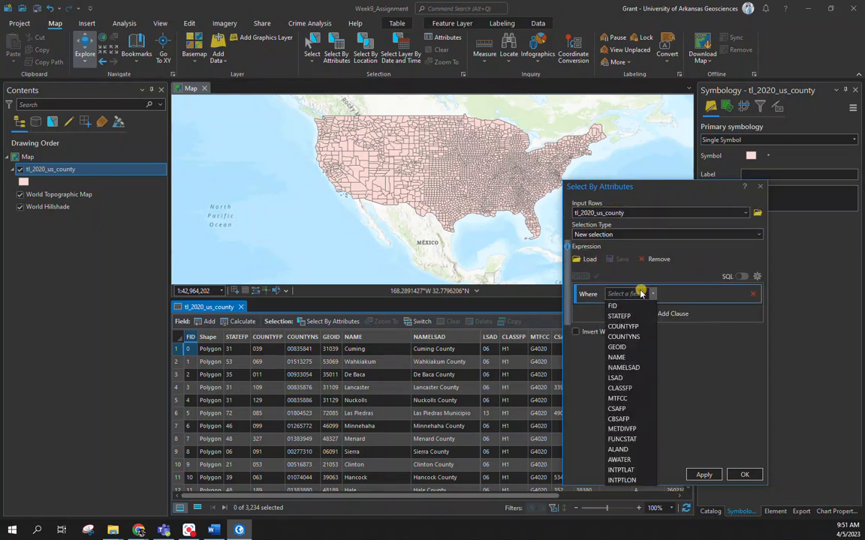
left_click(638, 371)
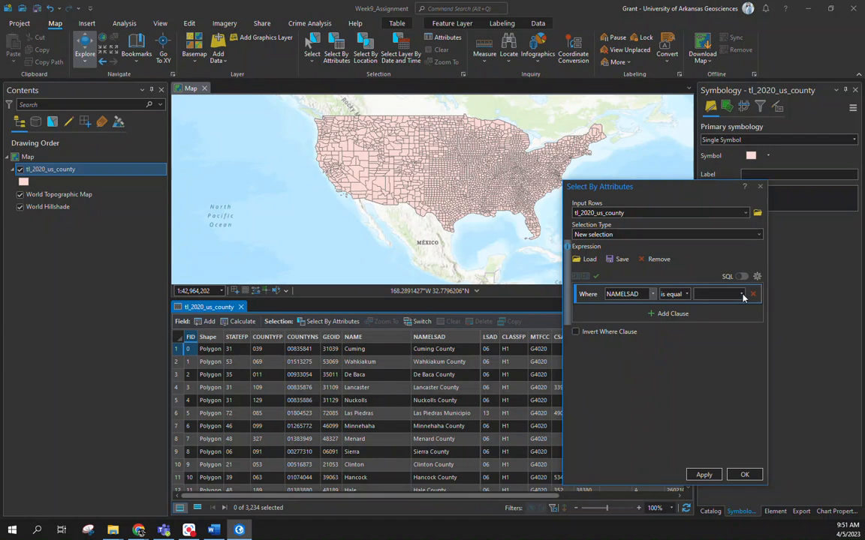
left_click(741, 294)
left_click_drag(753, 21, 755, 214)
scroll(719, 192, "up", 4)
scroll(719, 192, "up", 5)
scroll(717, 194, "up", 20)
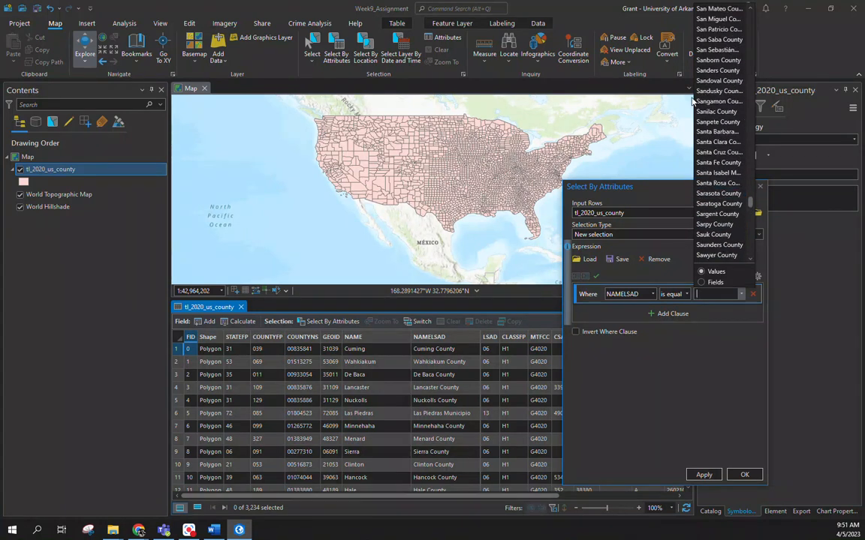
left_click(718, 101)
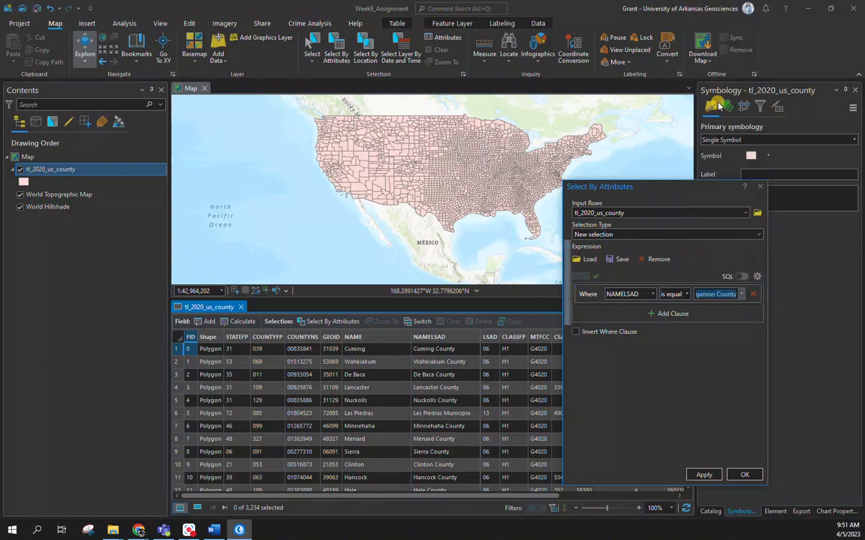
left_click(704, 475)
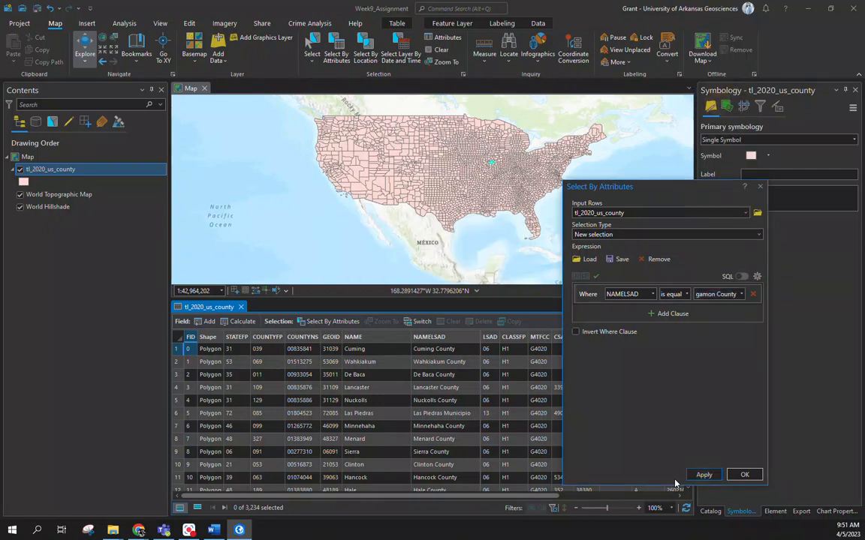
left_click(760, 187)
Step: Examine the selected county on the map and show only the selected records in the attribute table
scroll(489, 171, "up", 10)
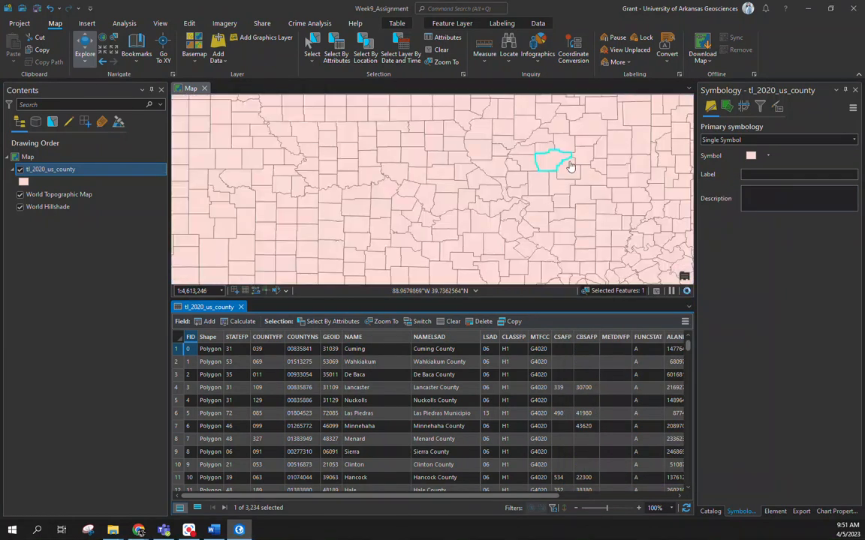
left_click_drag(597, 181, 511, 204)
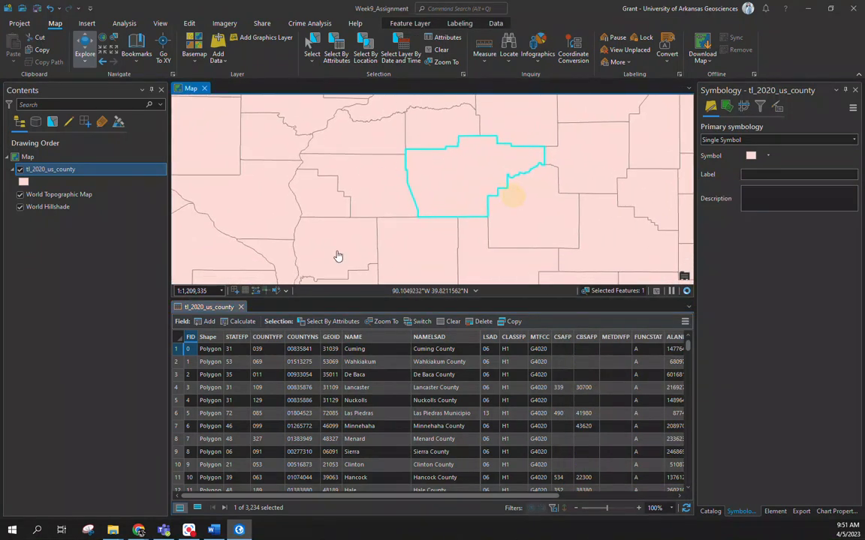
left_click(198, 508)
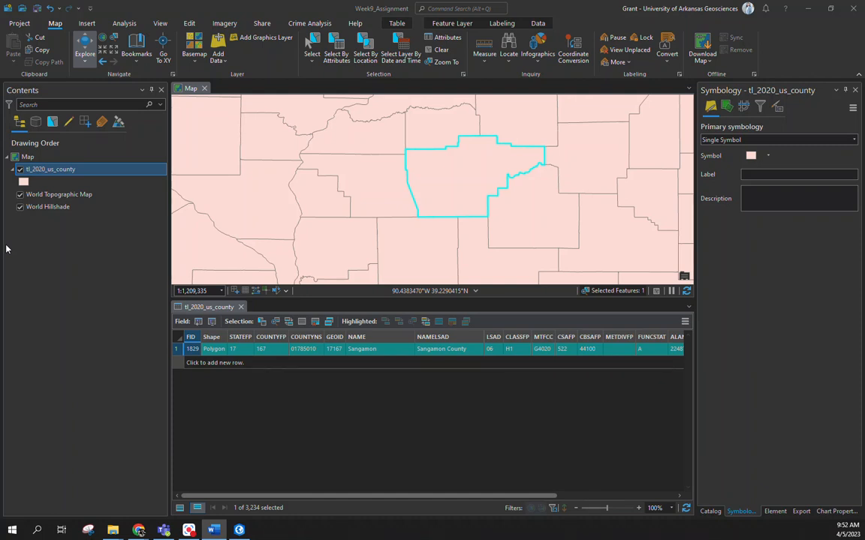
Step: Clear the county selection and close the attribute table, returning to the full extent of the contiguous US
left_click(442, 49)
left_click(240, 307)
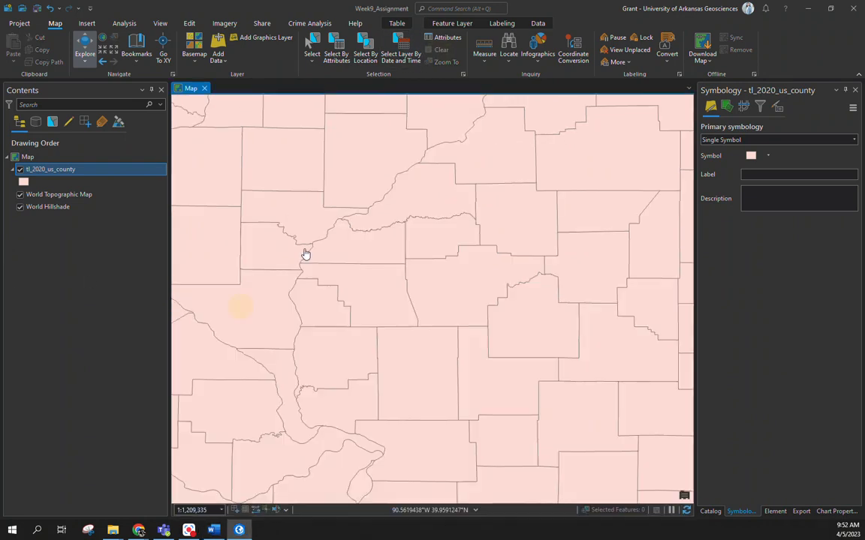
scroll(305, 251, "down", 3)
left_click_drag(277, 219, 411, 269)
scroll(376, 259, "down", 4)
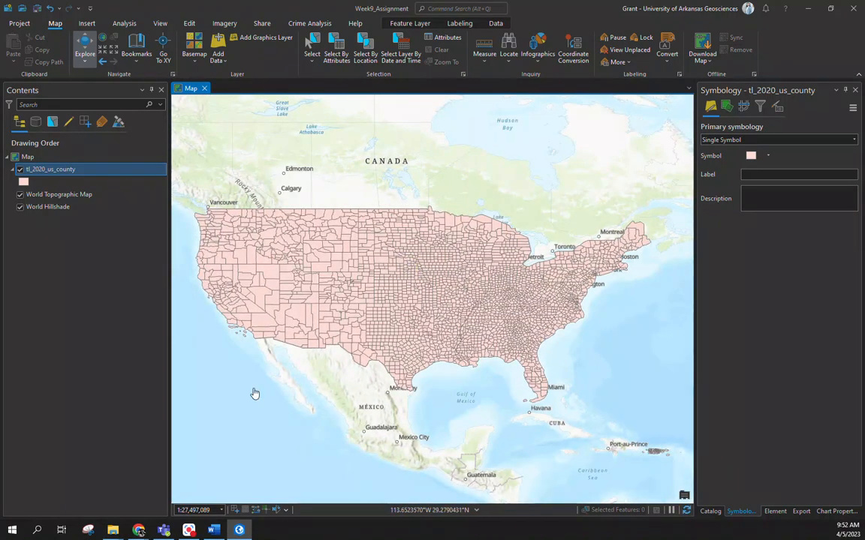
Step: Switch to Chrome, open the HIFLD Open Data site (hifld-geoplatform.opendata.arcgis.com) in a new tab and reject its cookies
mouse_move(143, 530)
left_click(300, 487)
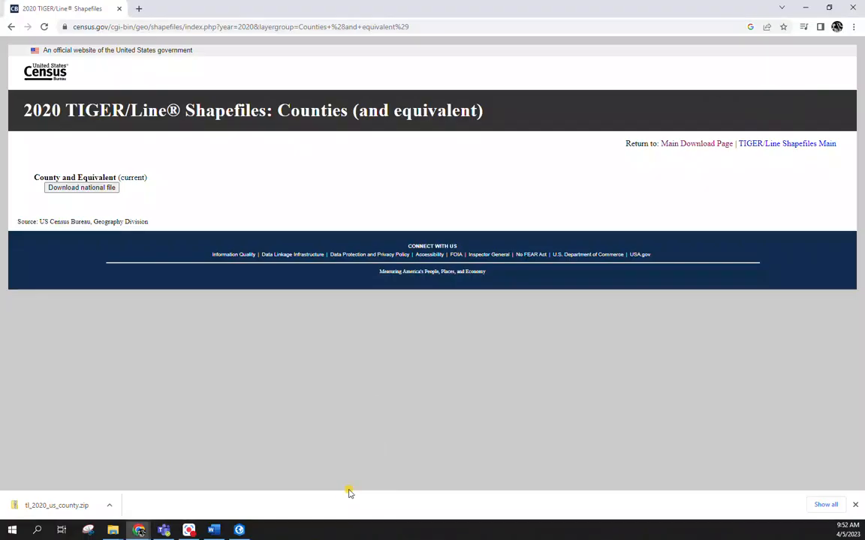
left_click(139, 8)
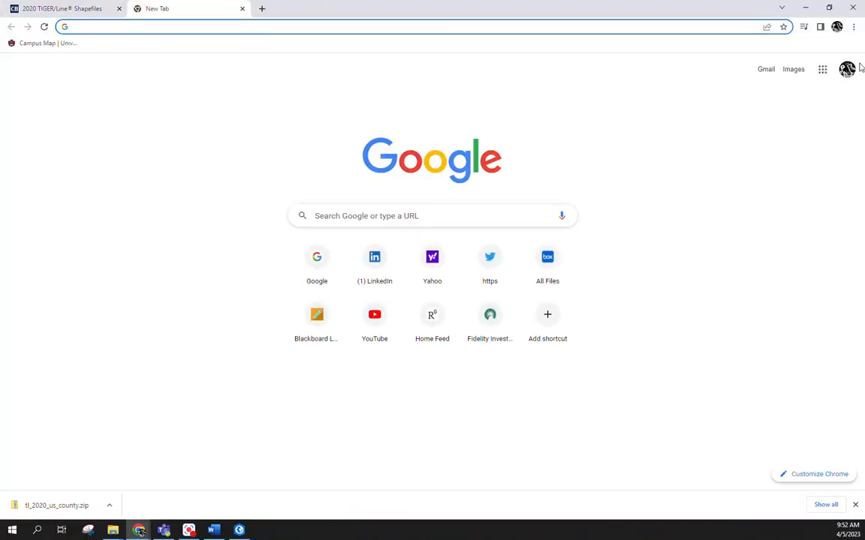
type("hi")
key("Return")
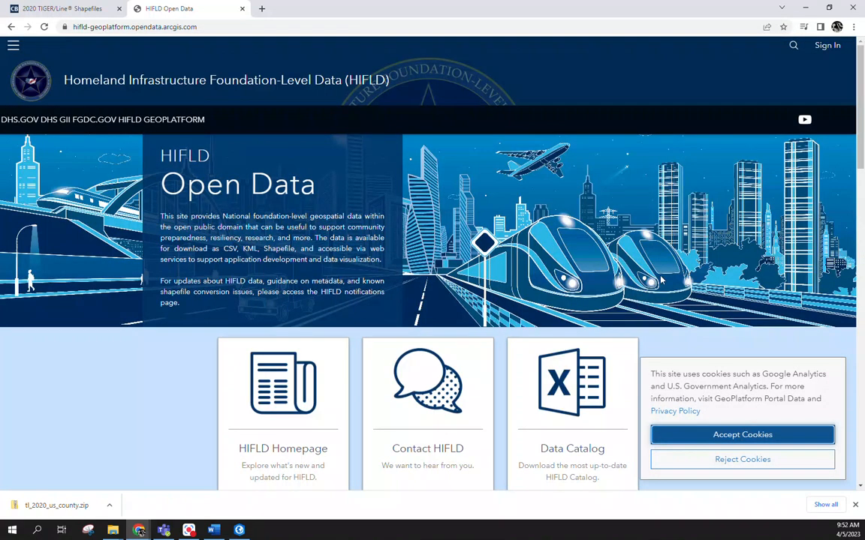
left_click(705, 460)
Step: Search the HIFLD open data for "wor" and open the All Places Of Worship dataset
scroll(600, 436, "down", 4)
left_click(404, 386)
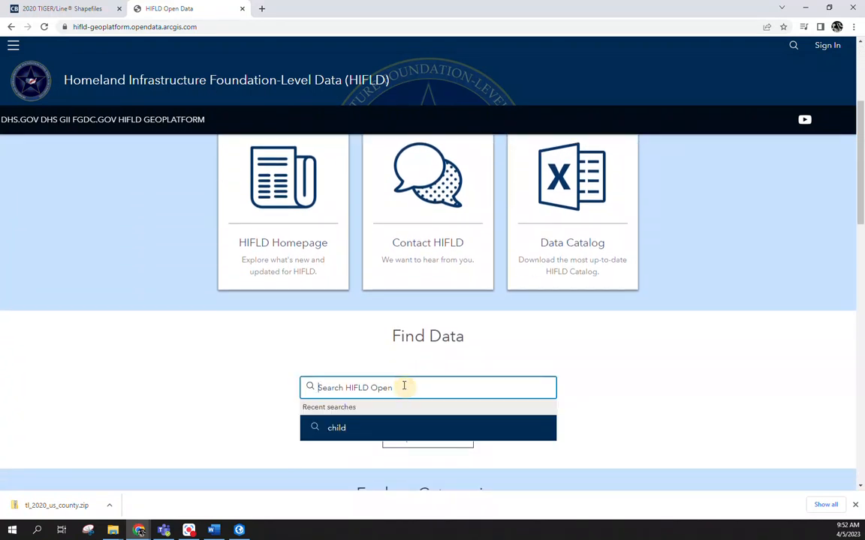
type("wor")
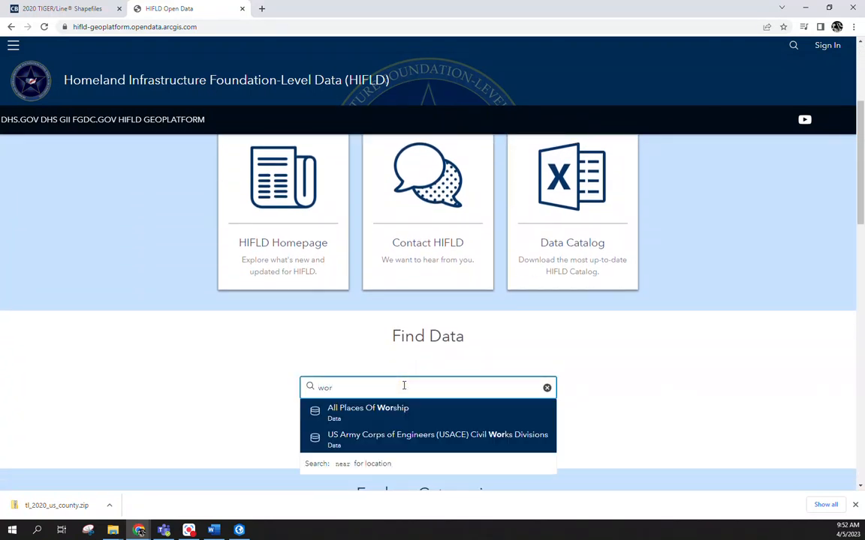
left_click(347, 410)
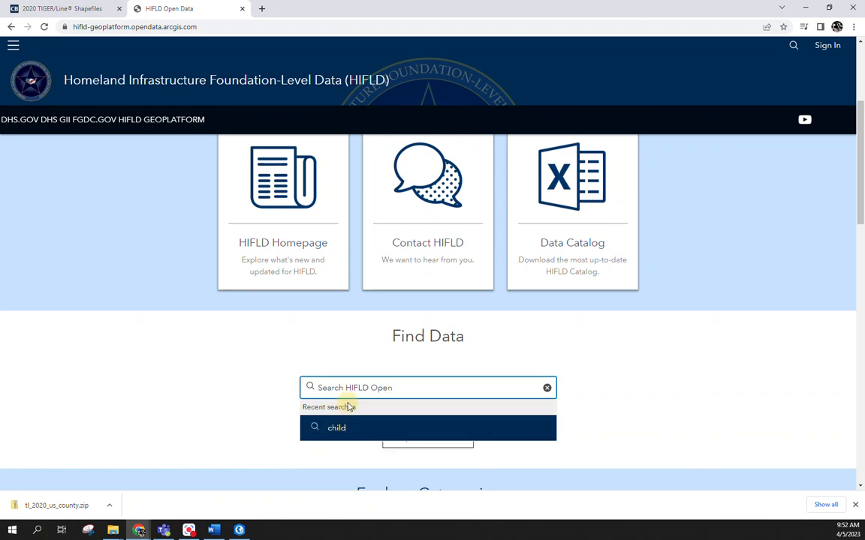
Step: Download the All Places Of Worship dataset as a shapefile, saving it as All_Places_Of_Worship in the Assignment folder
scroll(408, 380, "down", 1)
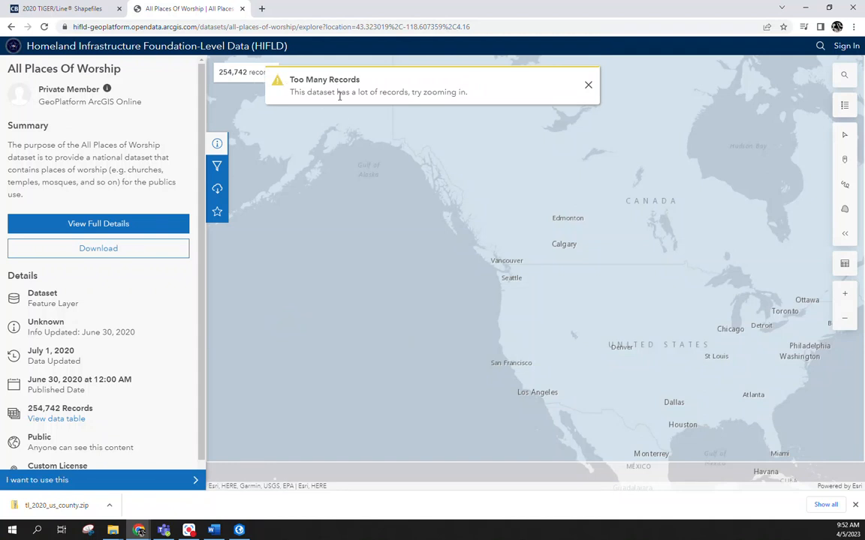
scroll(600, 405, "up", 6)
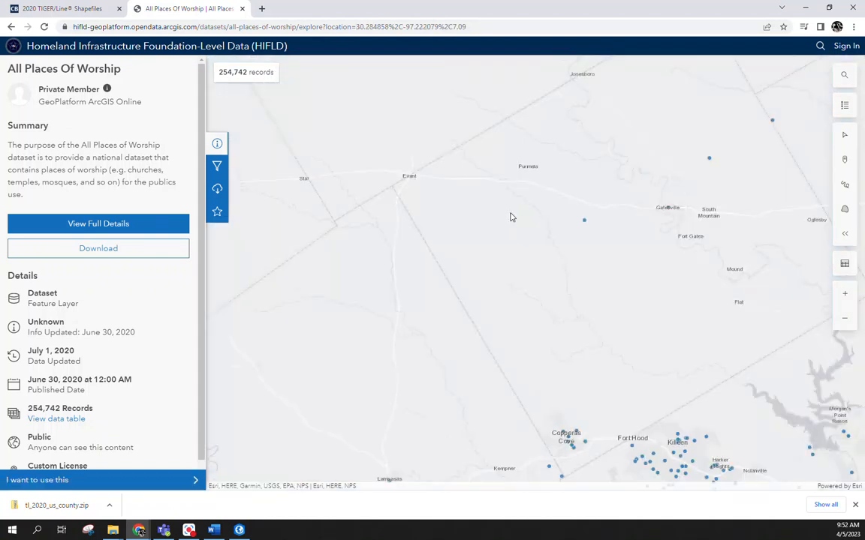
scroll(628, 295, "down", 6)
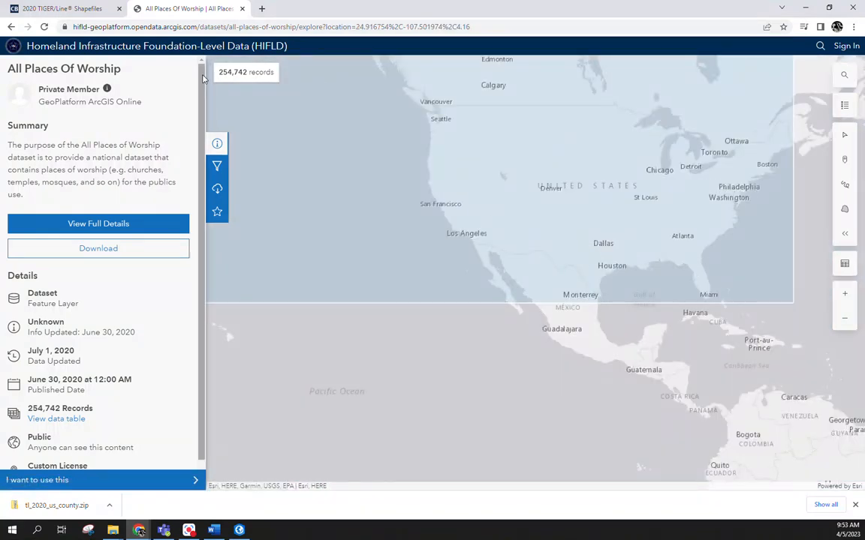
left_click(217, 189)
scroll(151, 236, "down", 1)
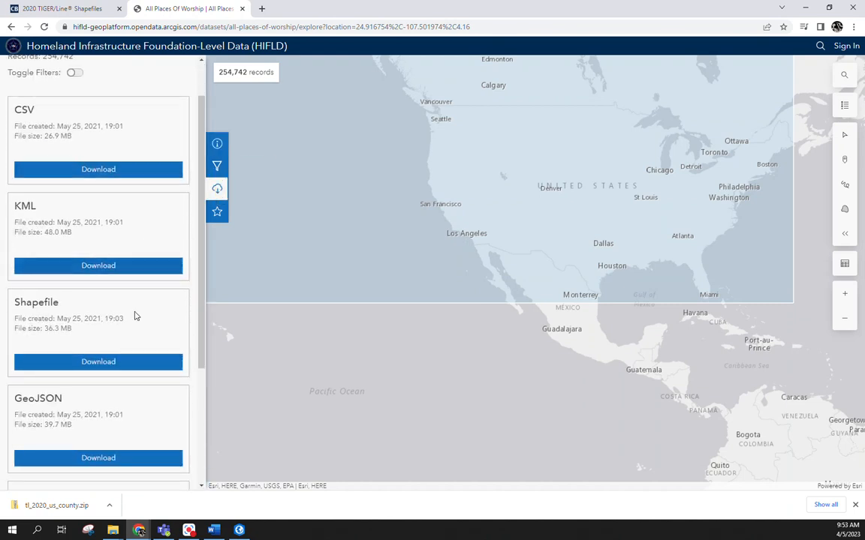
left_click(109, 363)
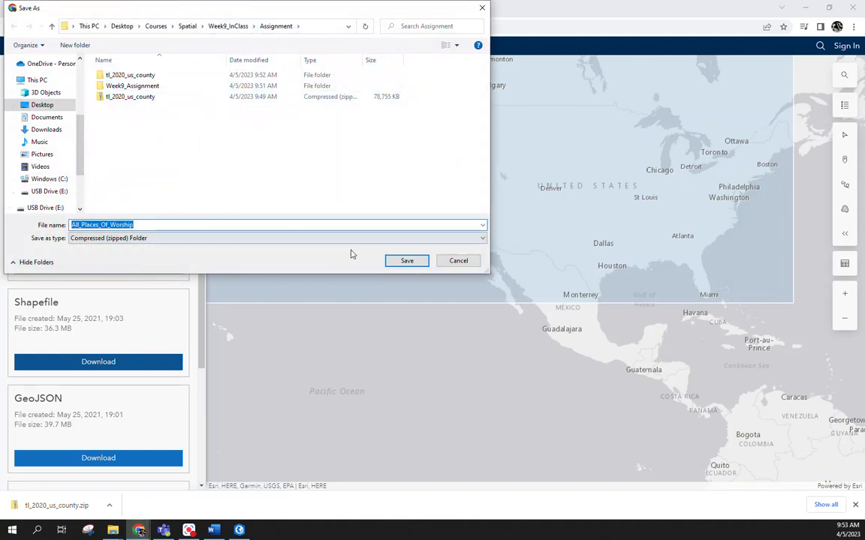
left_click(407, 261)
Step: Switch to File Explorer and extract the All_Places_Of_Worship zip file into the Assignment folder
mouse_move(115, 535)
left_click(159, 499)
left_click(379, 163)
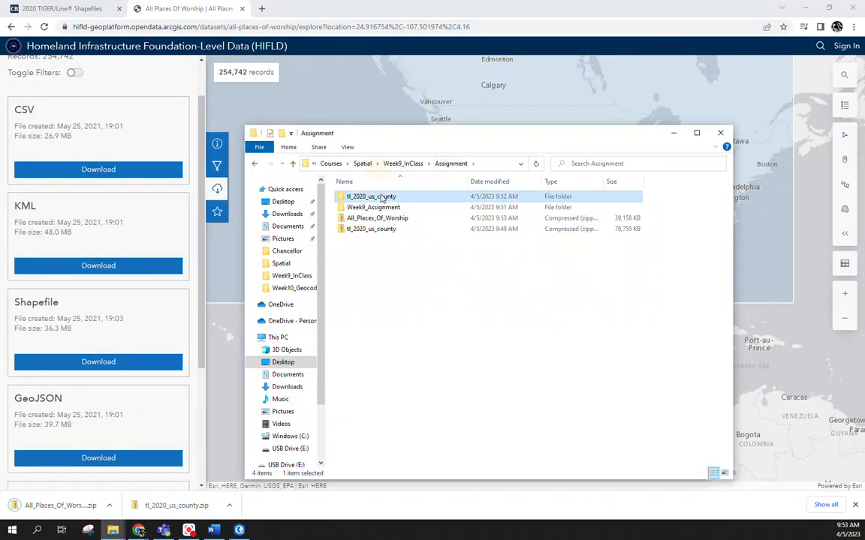
left_click(359, 218)
right_click(358, 221)
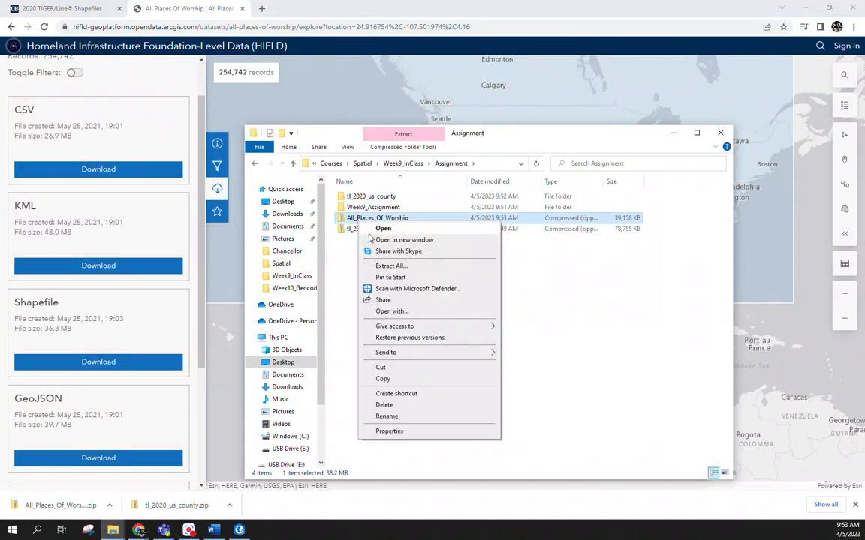
left_click(393, 267)
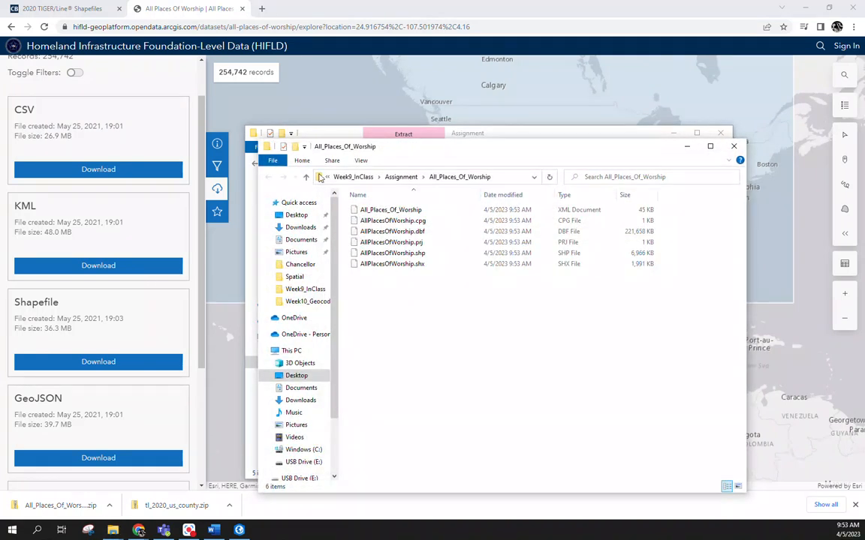
Step: Switch to ArcGIS Pro and add AllPlacesOfWorship.shp from the Assignment folder's All_Places_Of_Worship subfolder to the map
left_click(239, 530)
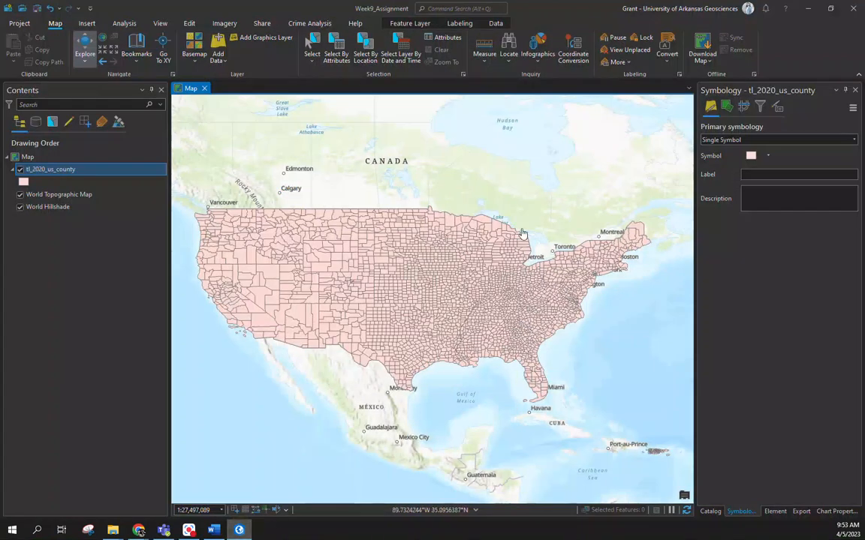
left_click(218, 50)
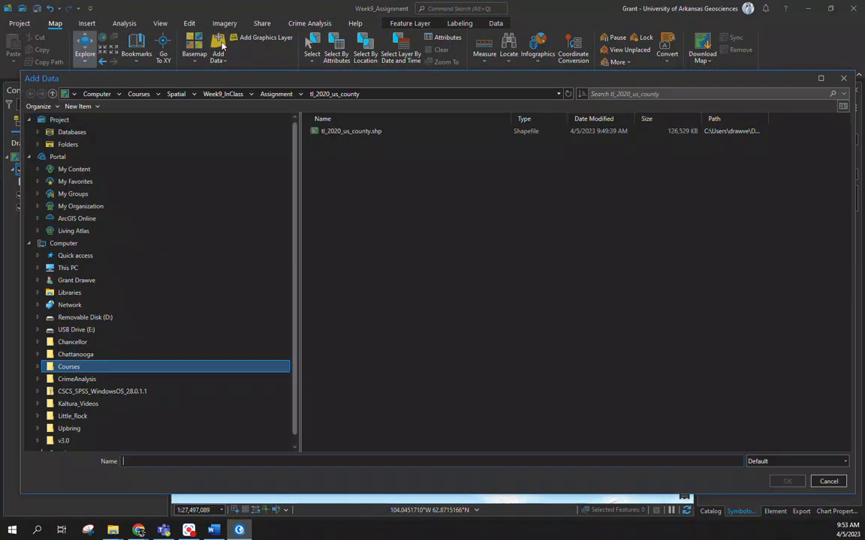
left_click(276, 94)
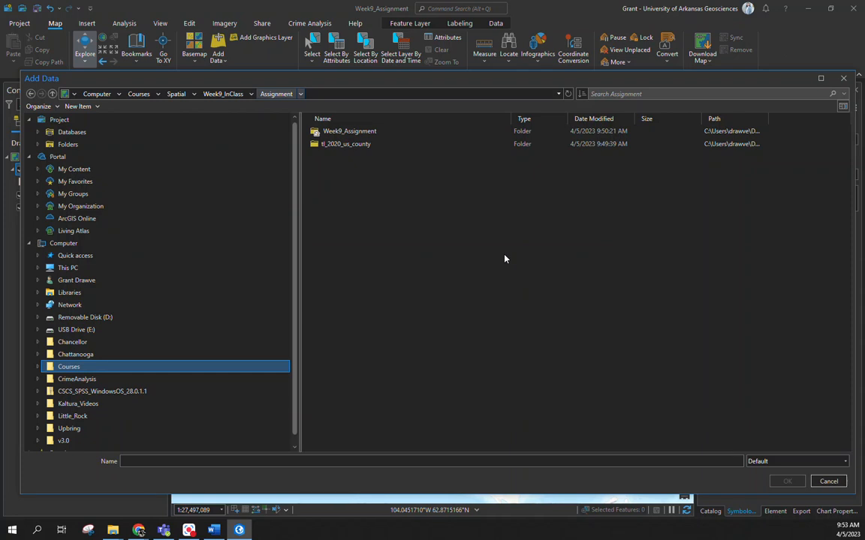
left_click(568, 94)
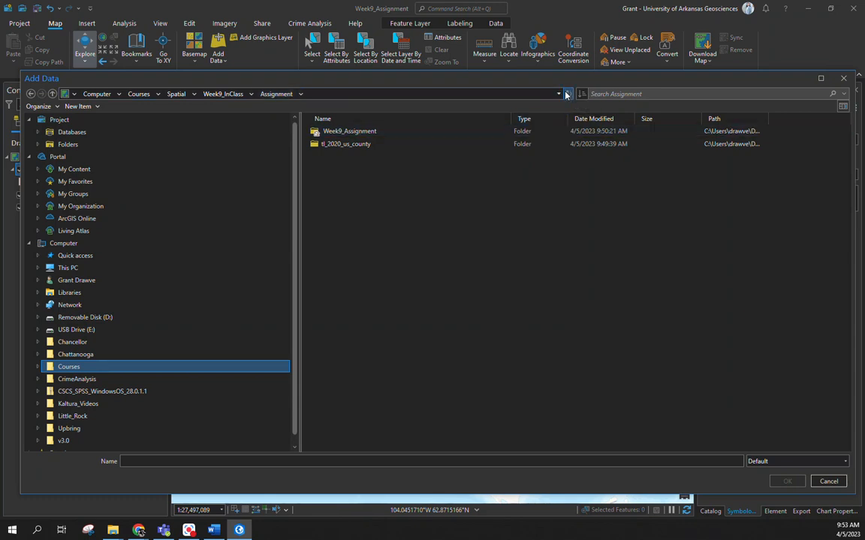
left_click(350, 145)
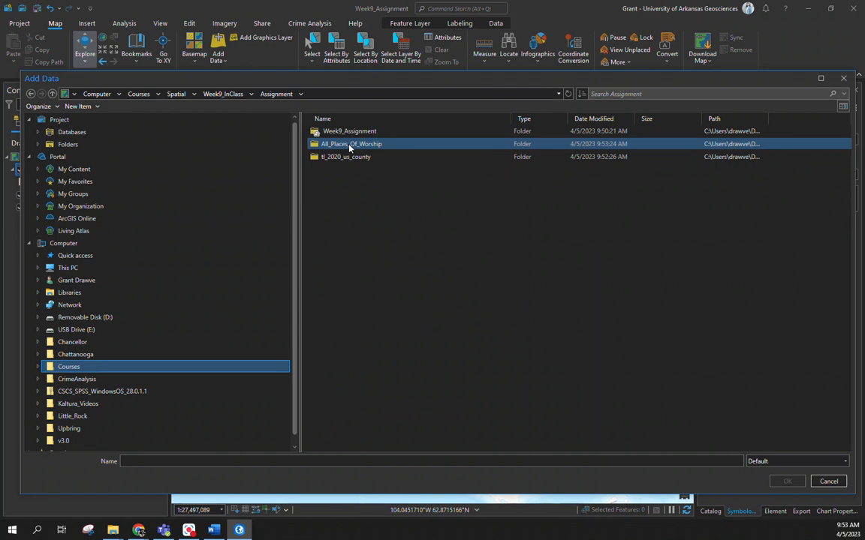
double_click(350, 146)
left_click(334, 134)
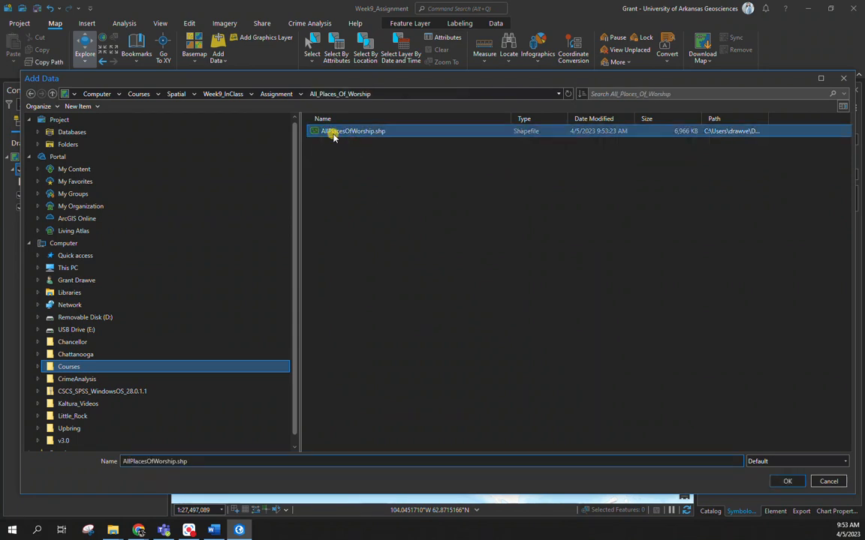
double_click(334, 134)
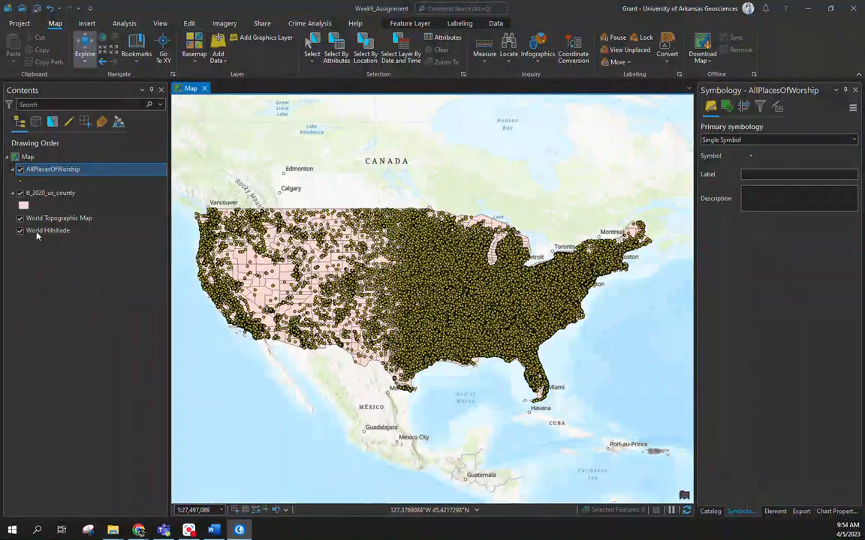
Step: Add a spatial join of AllPlacesOfWorship to tl_2020_us_county, keeping all target features and using the Contains match option
right_click(51, 195)
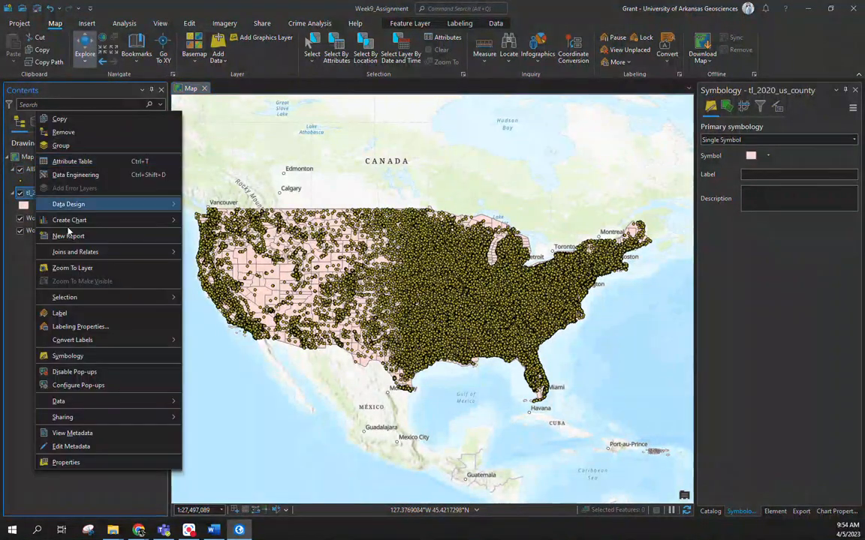
mouse_move(89, 252)
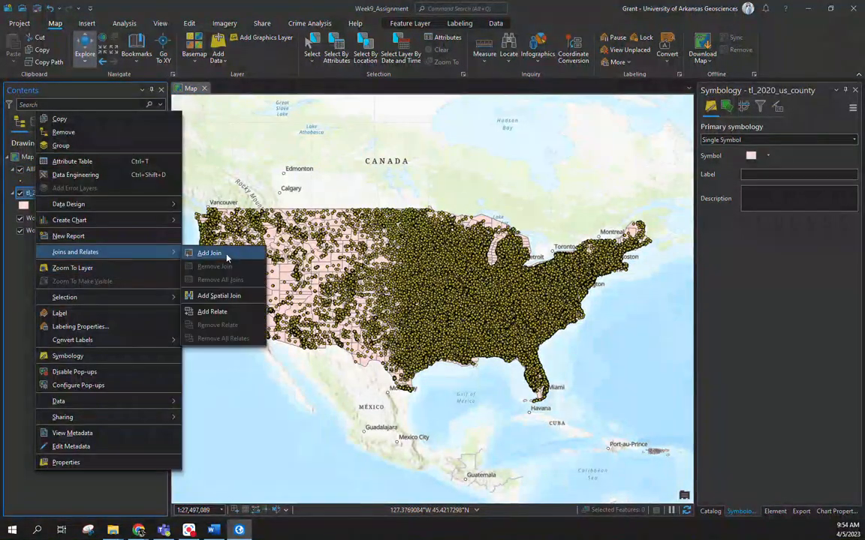
left_click(218, 295)
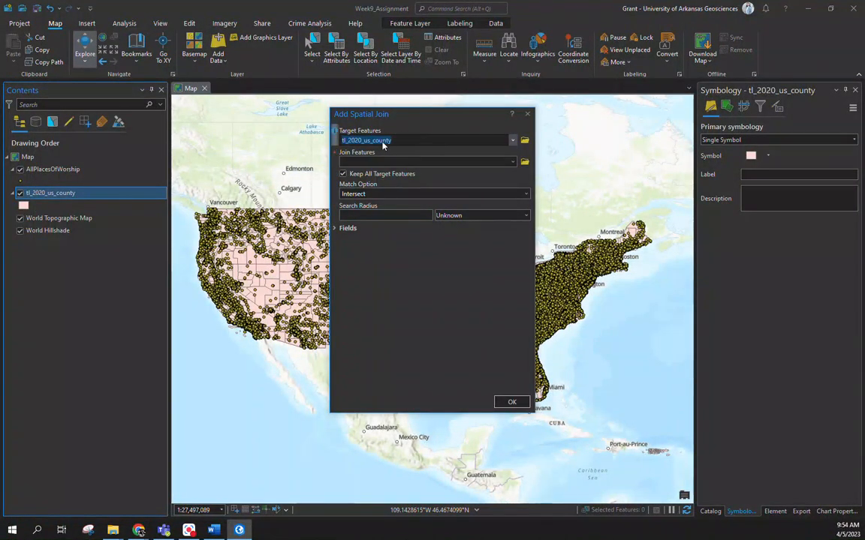
left_click(512, 162)
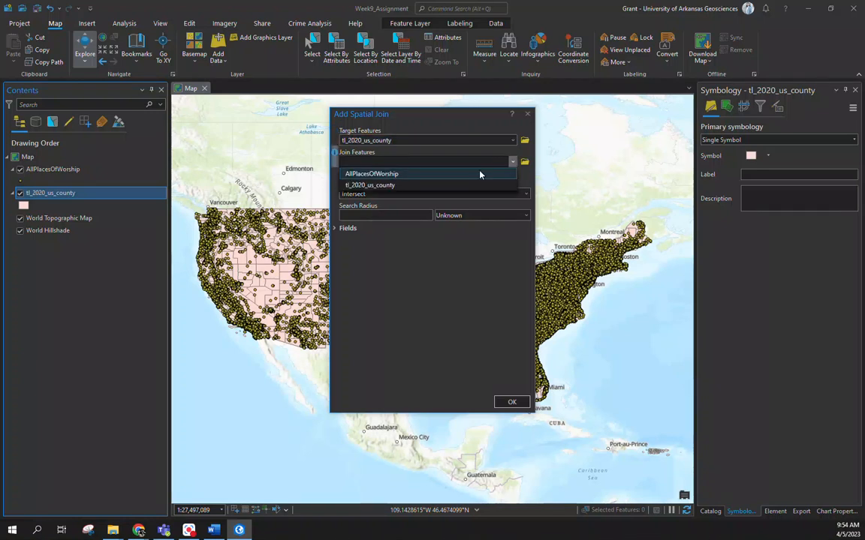
left_click(481, 174)
left_click(526, 194)
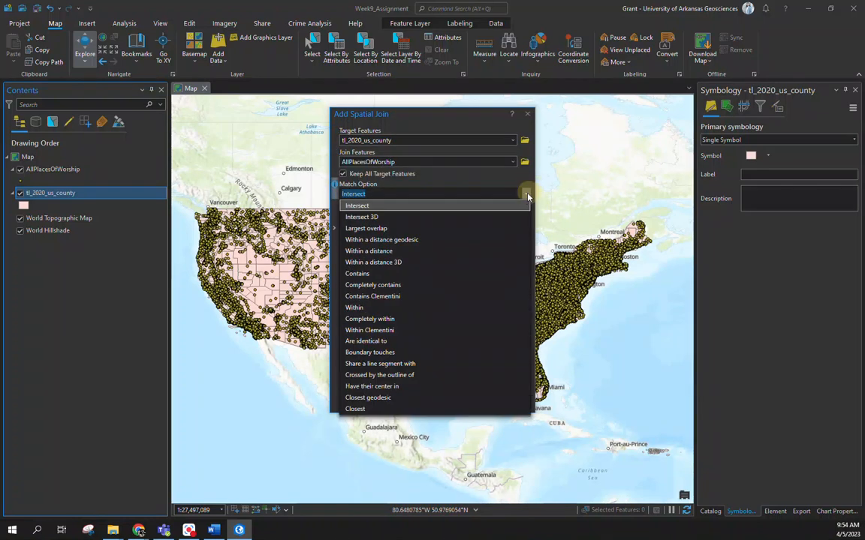
left_click(468, 310)
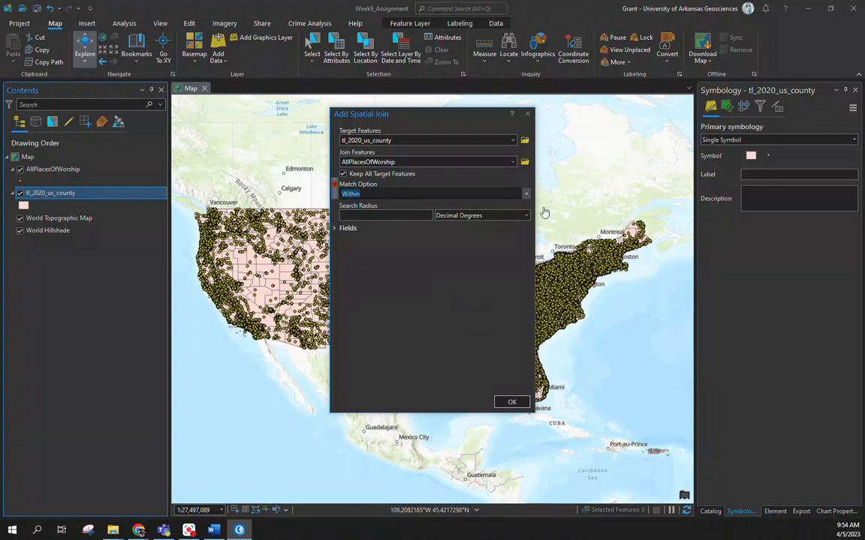
left_click(526, 194)
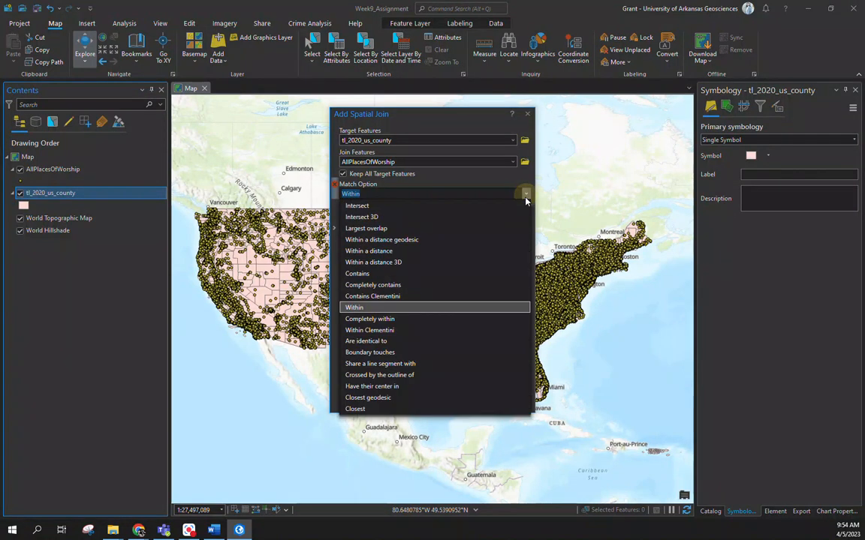
left_click(465, 274)
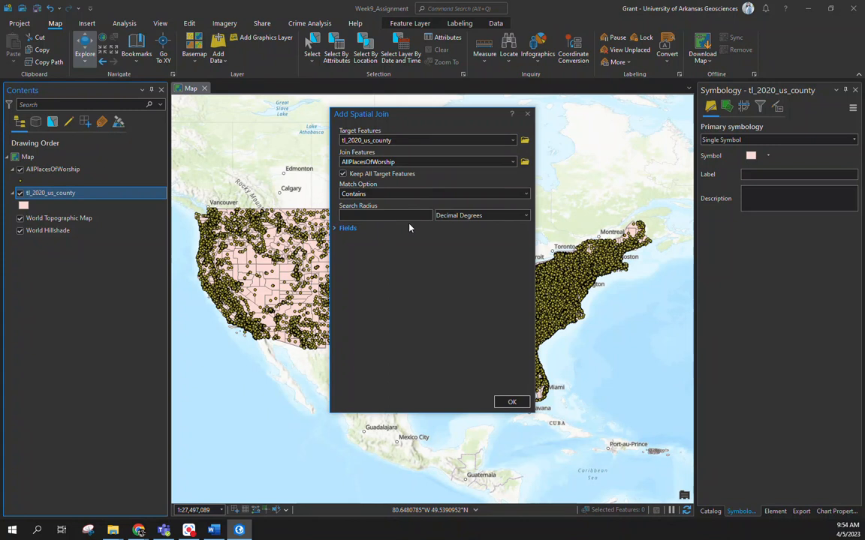
left_click(512, 404)
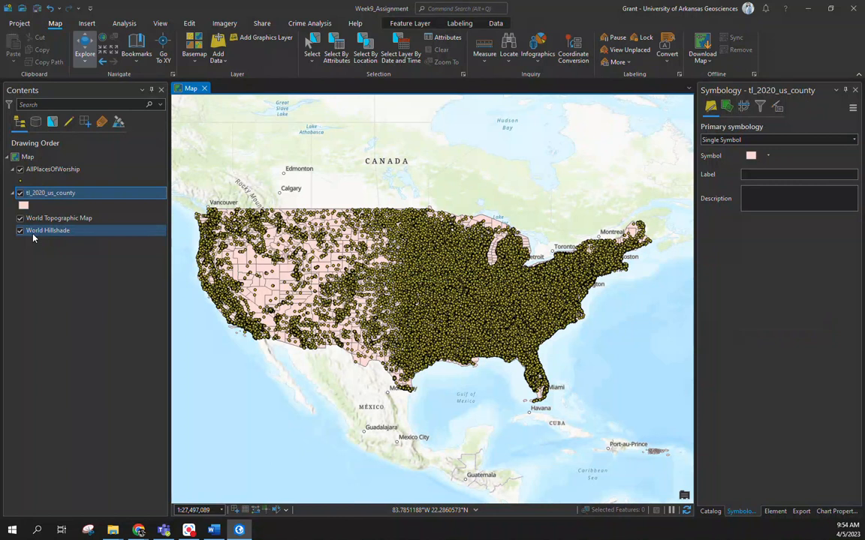
Step: Open the tl_2020_us_county attribute table and sort its records by Join_Count in descending order
right_click(34, 193)
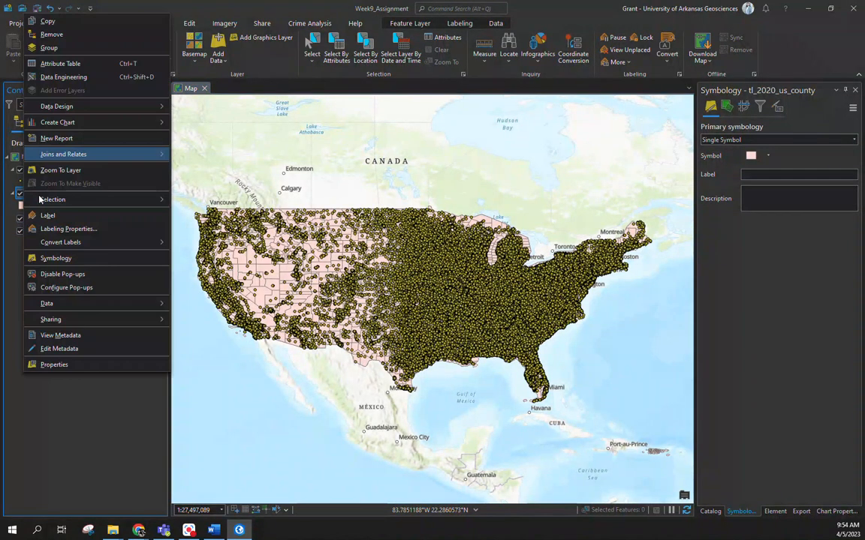
left_click(88, 62)
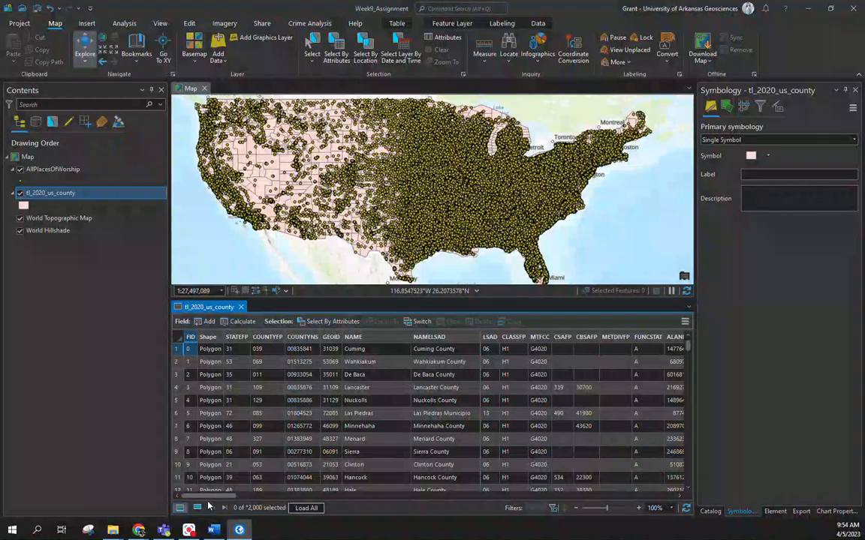
left_click_drag(210, 497, 289, 496)
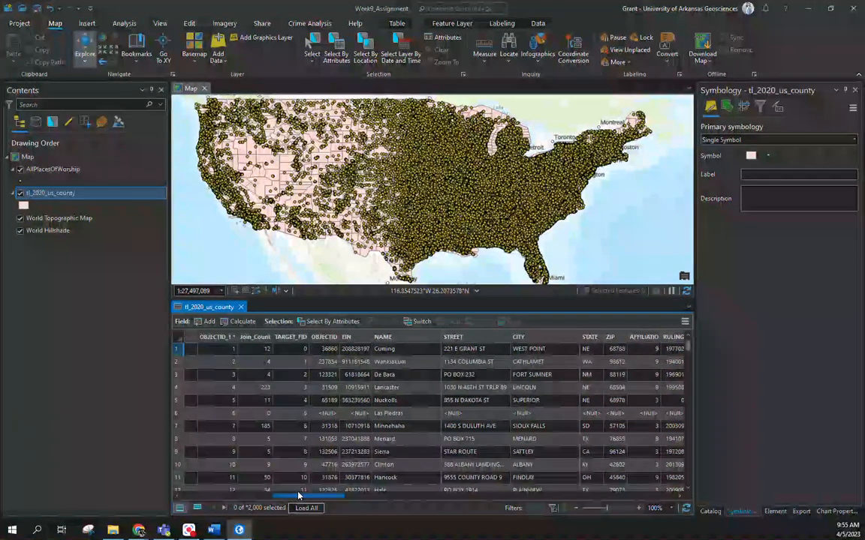
double_click(245, 338)
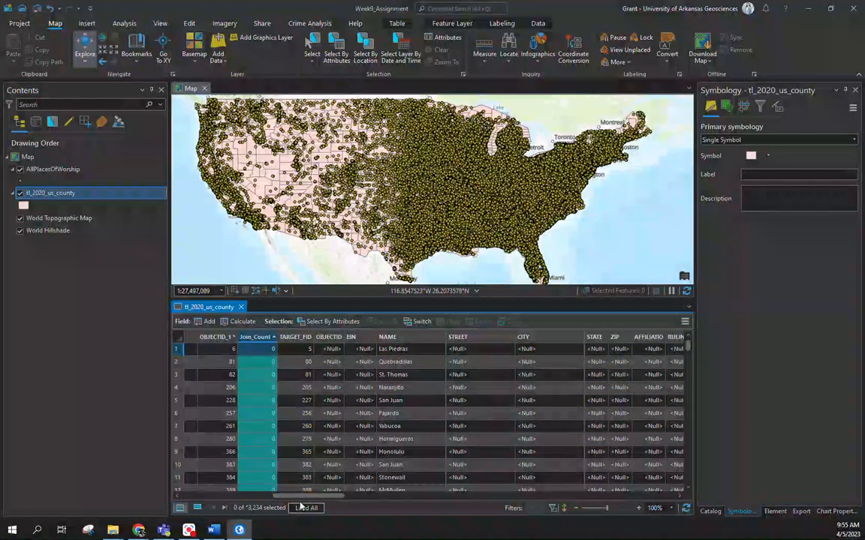
left_click_drag(295, 497, 276, 497)
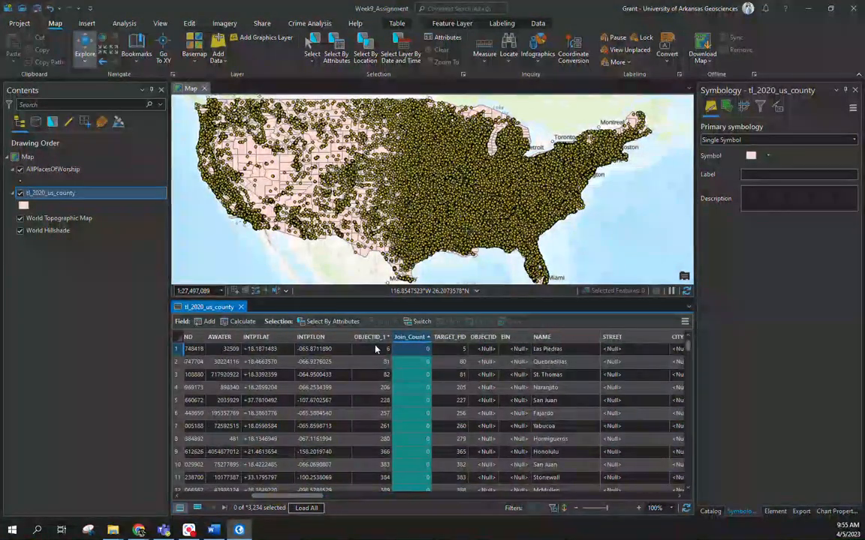
double_click(402, 340)
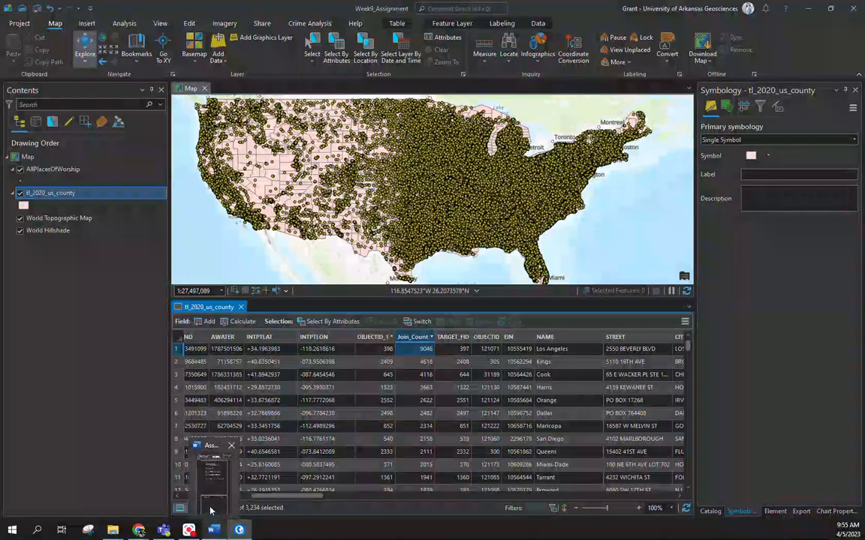
left_click(339, 50)
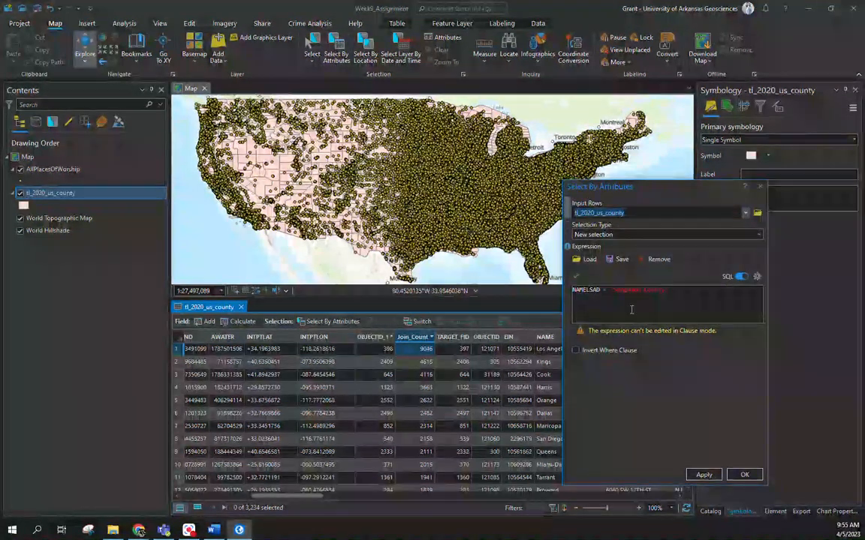
left_click(742, 279)
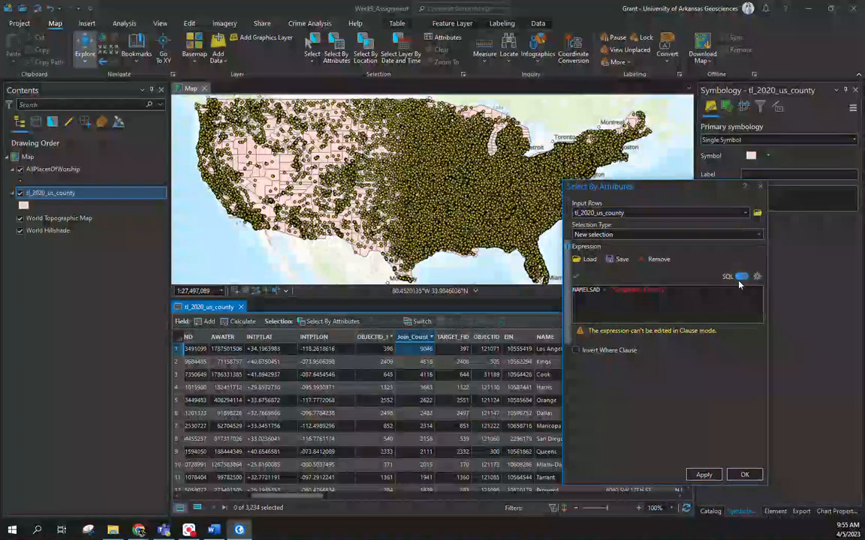
left_click(743, 474)
left_click(442, 50)
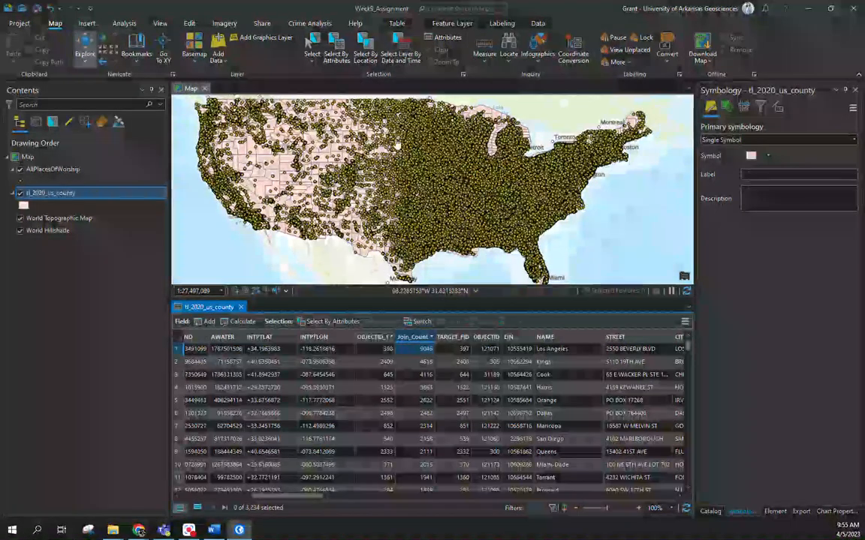
left_click(330, 322)
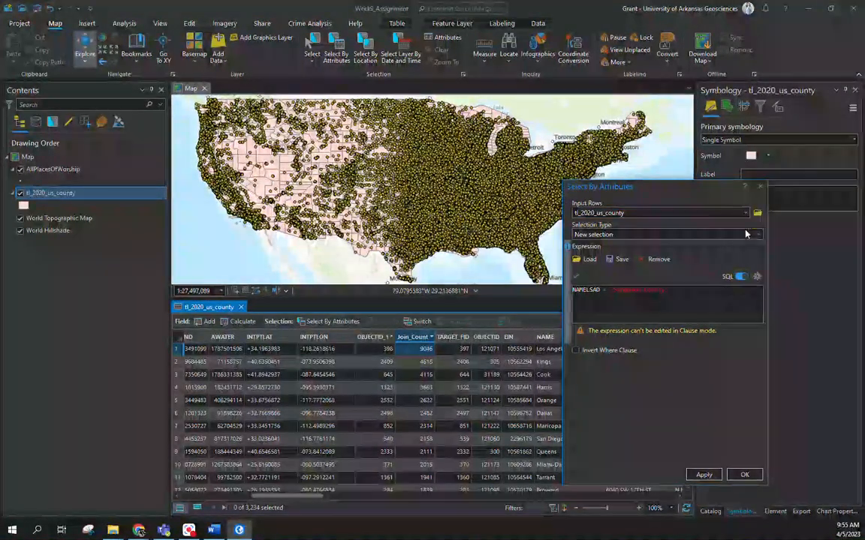
left_click(760, 187)
Step: Export the features of tl_2020_us_county to the Week9_Assignment folder as County_PlacesOfWorship.shp
right_click(45, 193)
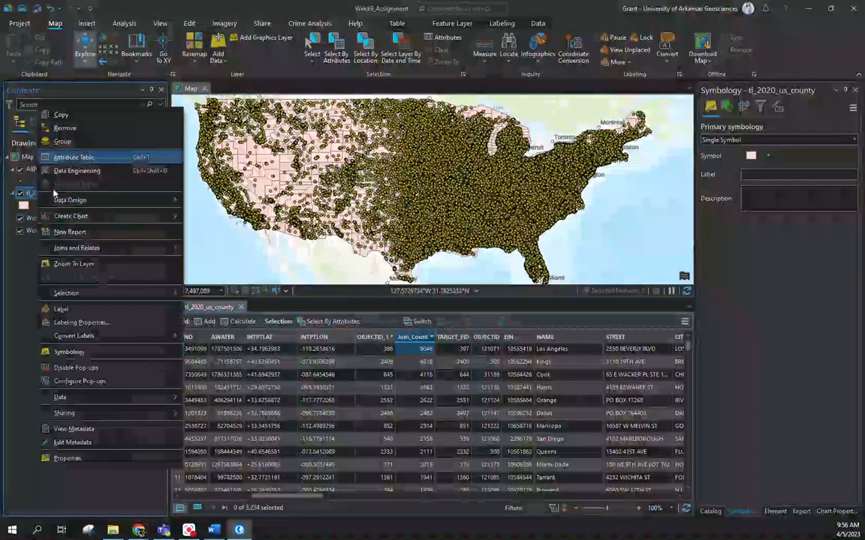
mouse_move(139, 398)
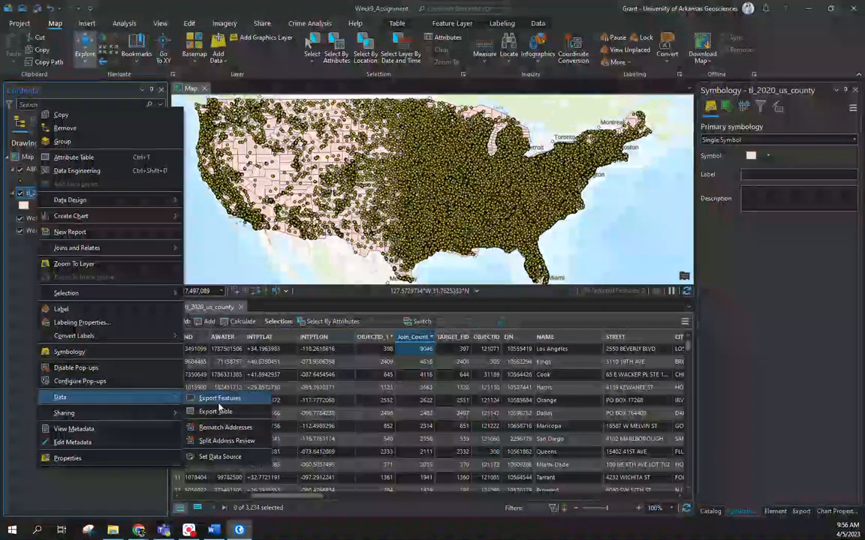
left_click(222, 400)
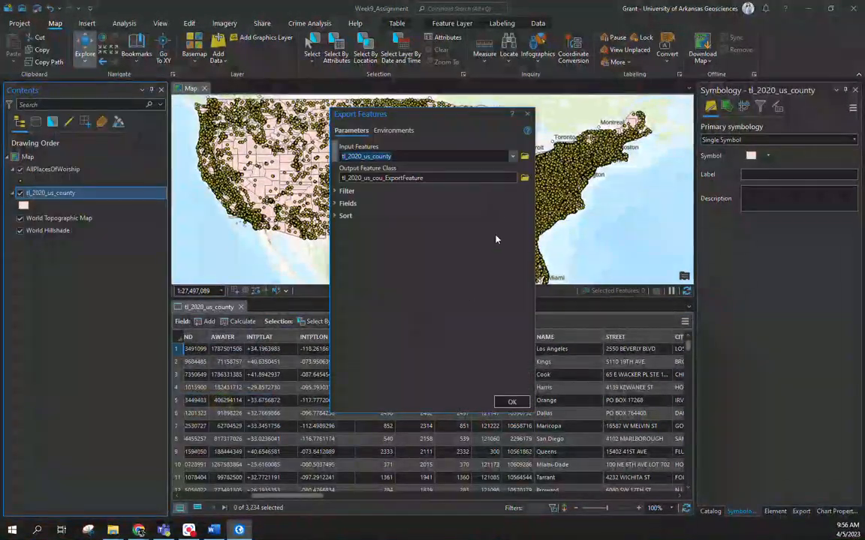
left_click(524, 178)
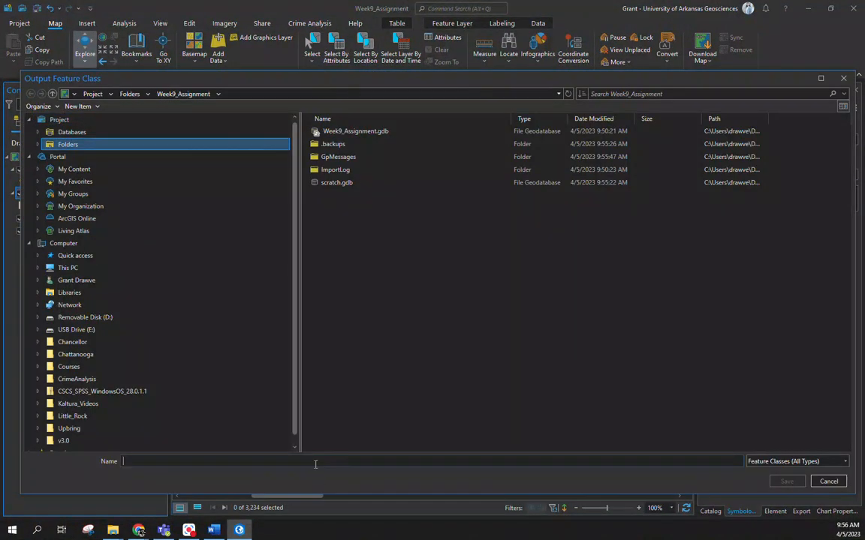
type("County_PlacesOfWorship")
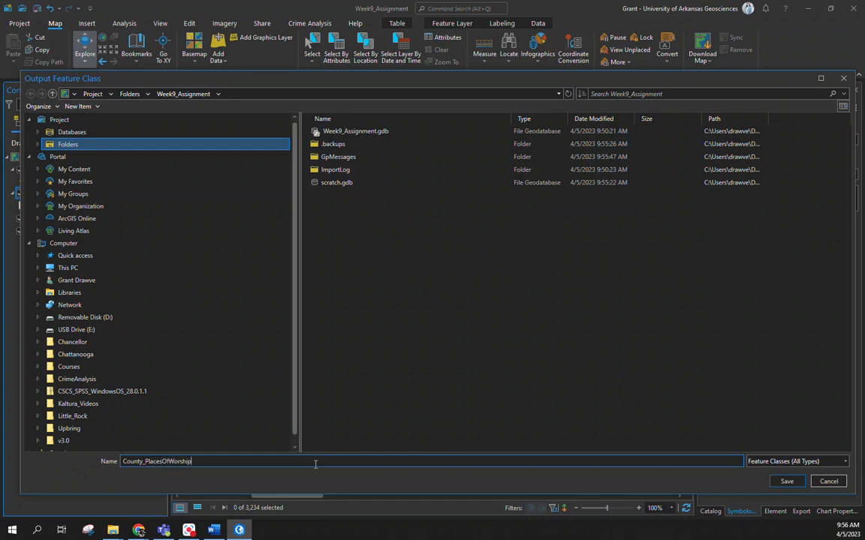
key("Return")
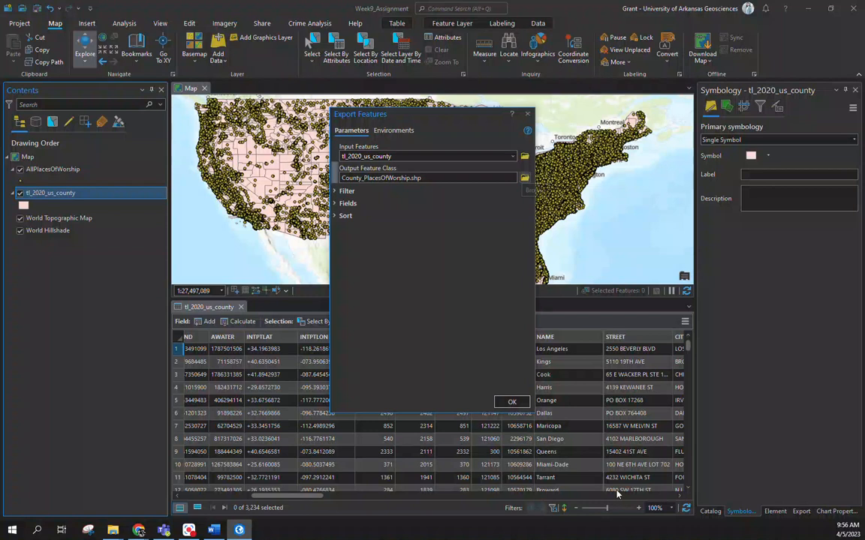
left_click(513, 402)
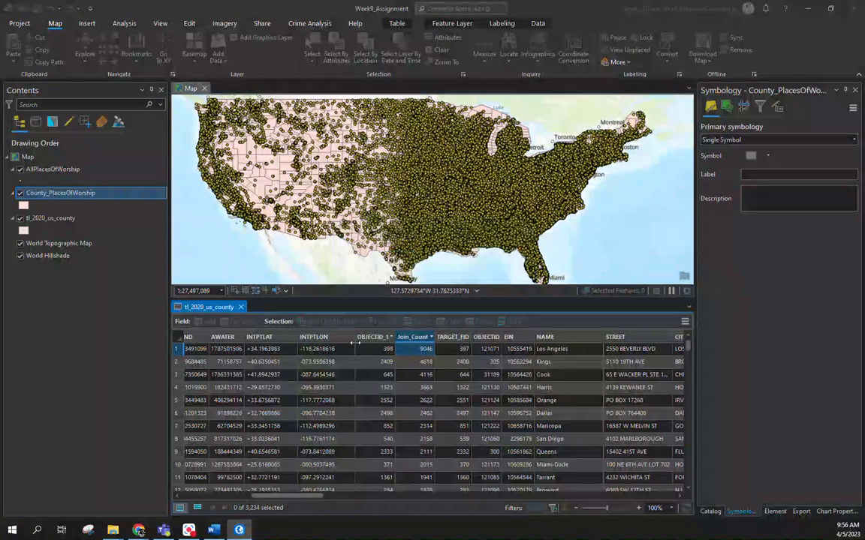
Step: Hide the tl_2020_us_county layer and open the County_PlacesOfWorship attribute table at its Join_Count field
left_click(20, 218)
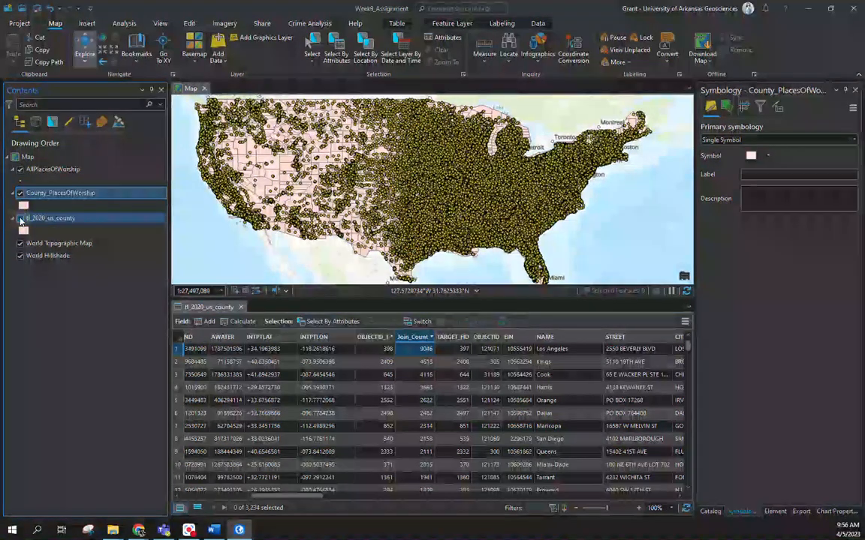
right_click(51, 193)
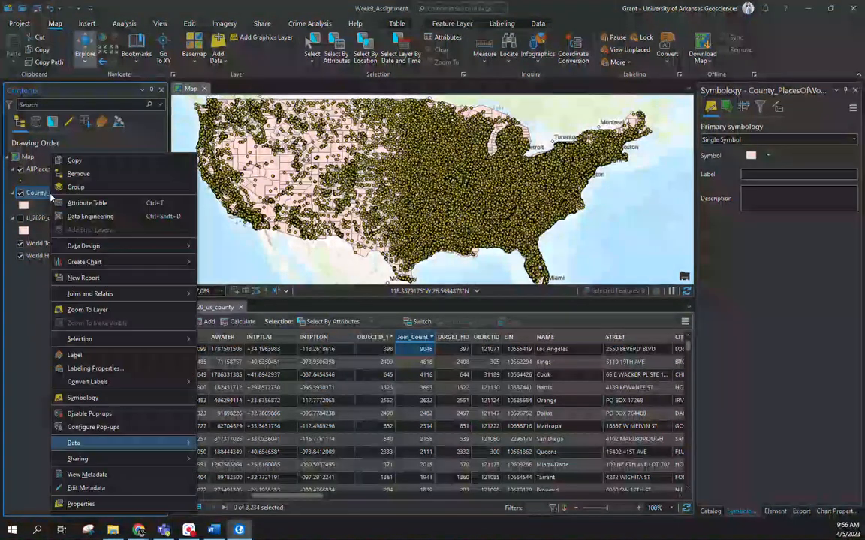
left_click(66, 204)
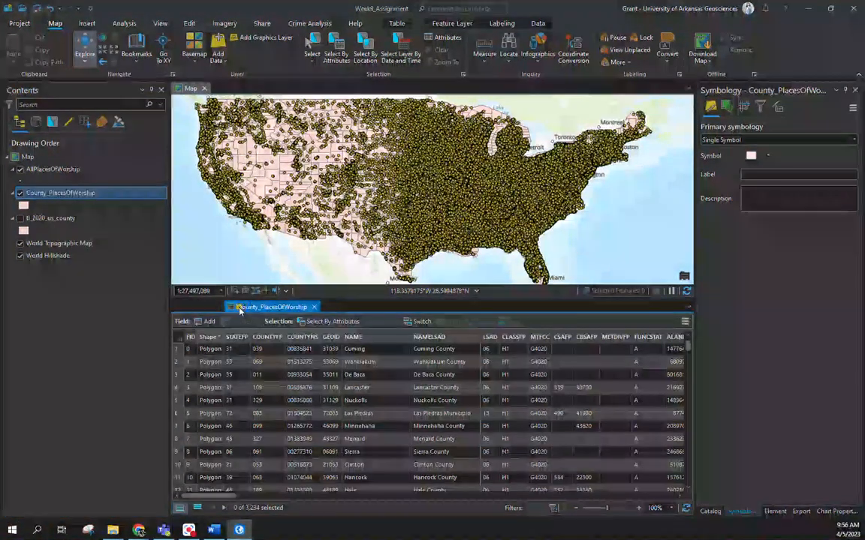
left_click_drag(351, 496, 293, 498)
left_click(271, 337)
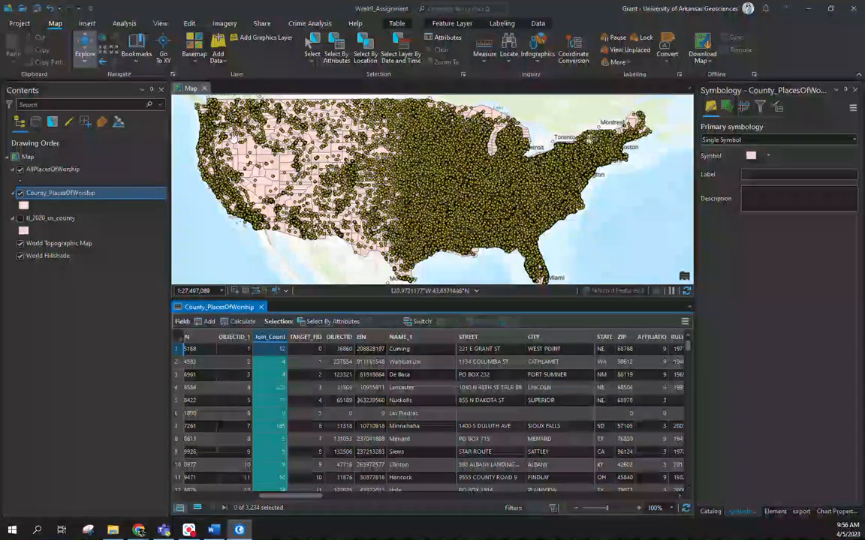
left_click(366, 56)
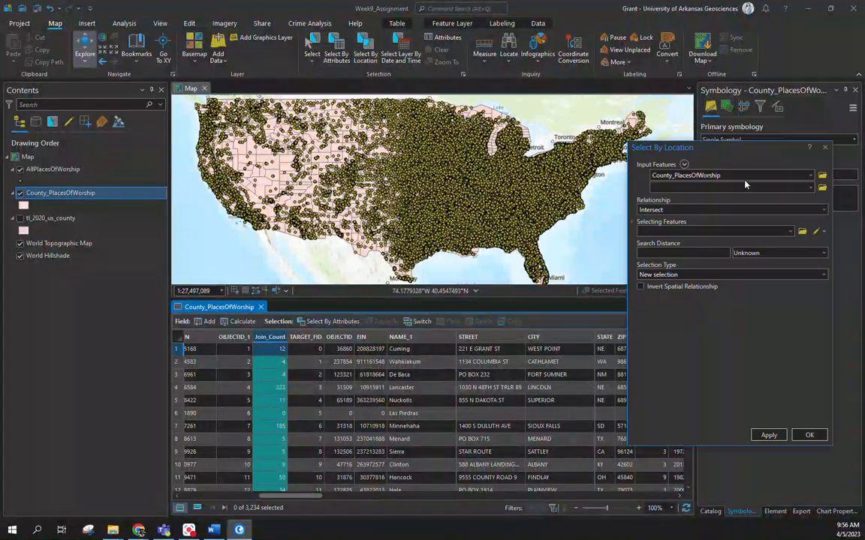
left_click_drag(831, 143, 829, 144)
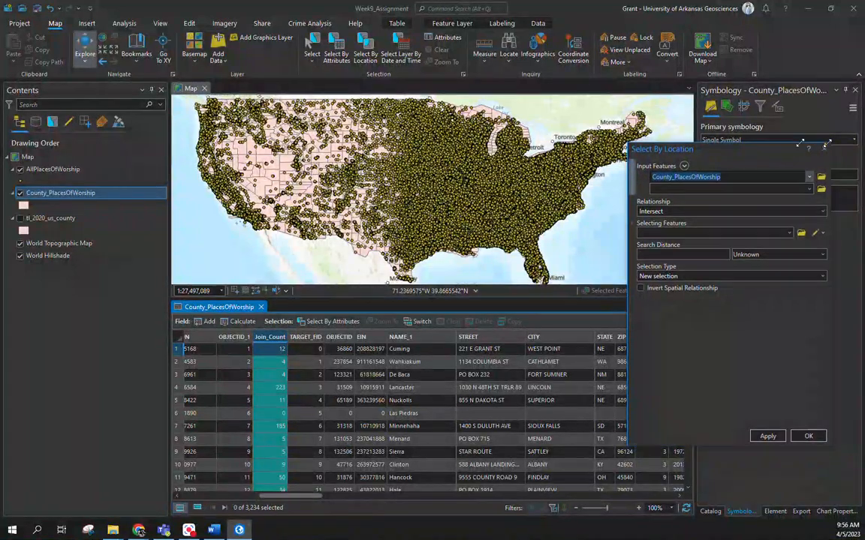
left_click(824, 152)
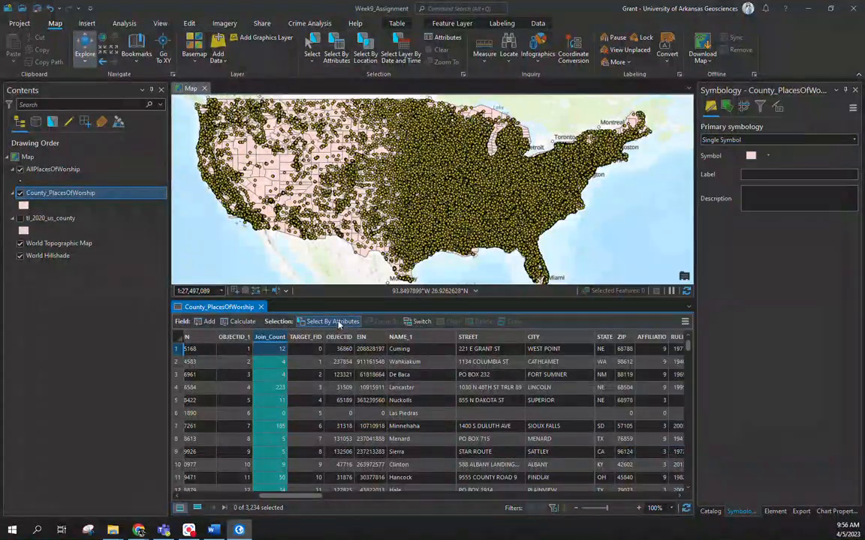
Step: Select by attributes the County_PlacesOfWorship records where NAMELSAD is equal to Pulaski County
left_click(328, 321)
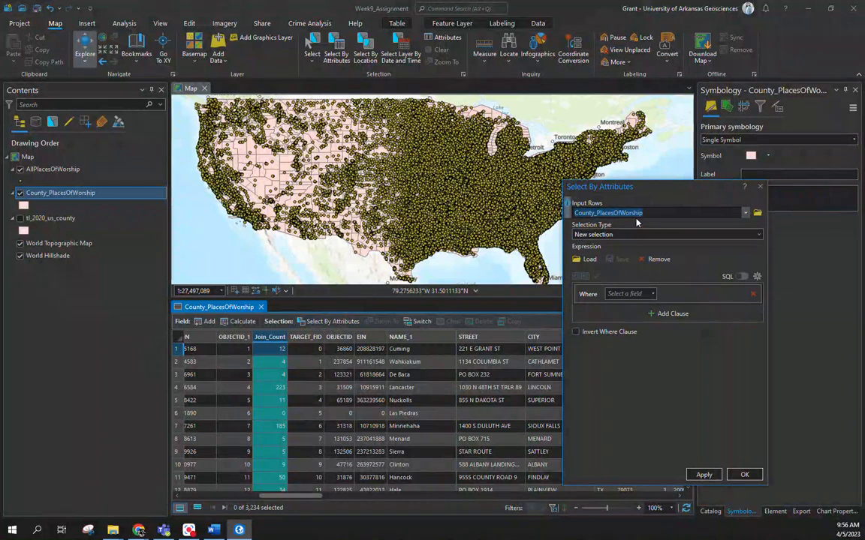
left_click(653, 294)
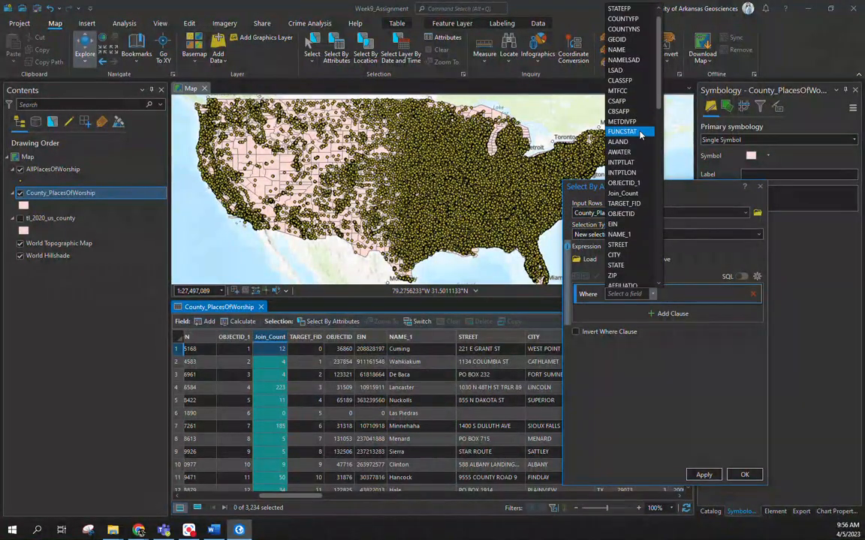
left_click(624, 60)
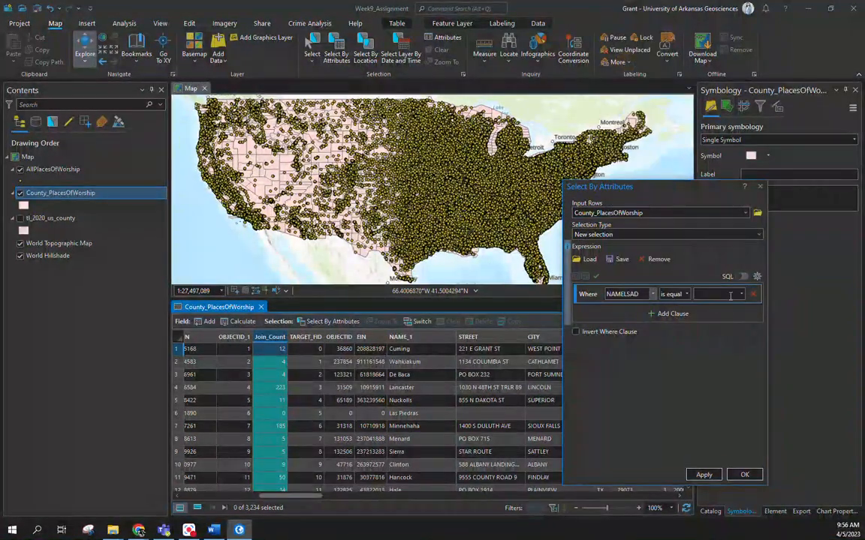
left_click(740, 294)
left_click_drag(751, 19, 750, 179)
scroll(713, 216, "down", 10)
scroll(719, 224, "down", 8)
scroll(720, 224, "down", 8)
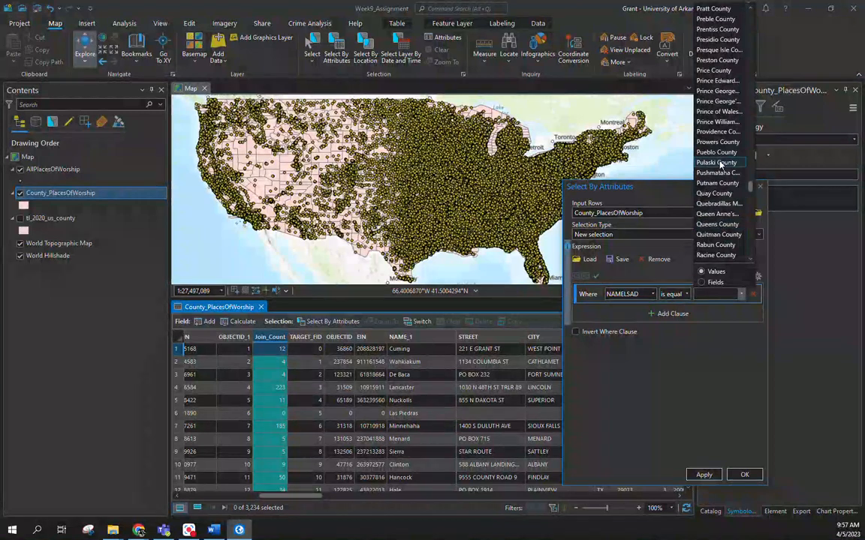
left_click(717, 163)
left_click(704, 475)
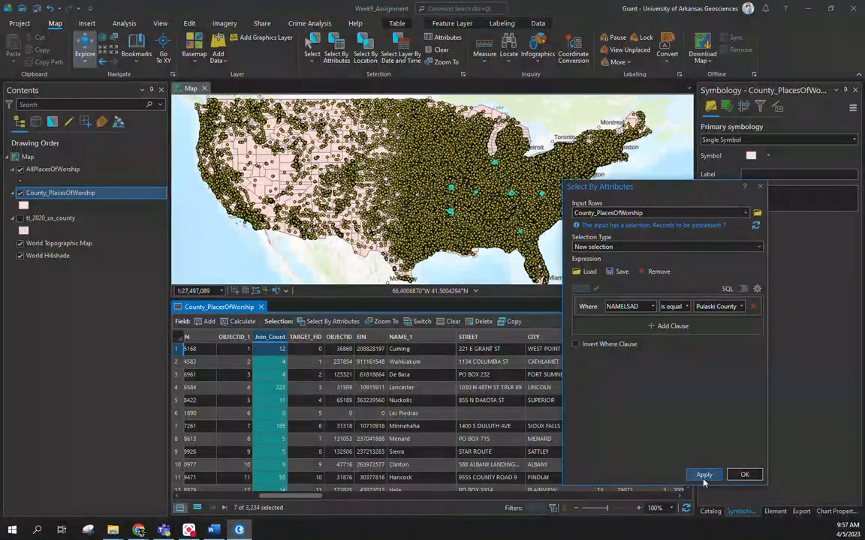
left_click(744, 475)
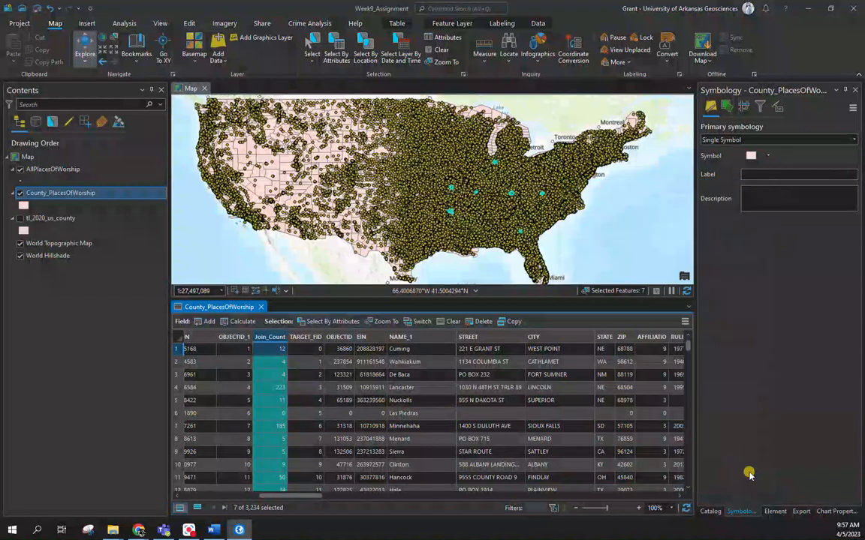
Step: Show only the selected records, highlight the Pulaski County record with STATEFP 05 and check its Join_Count value
left_click(197, 508)
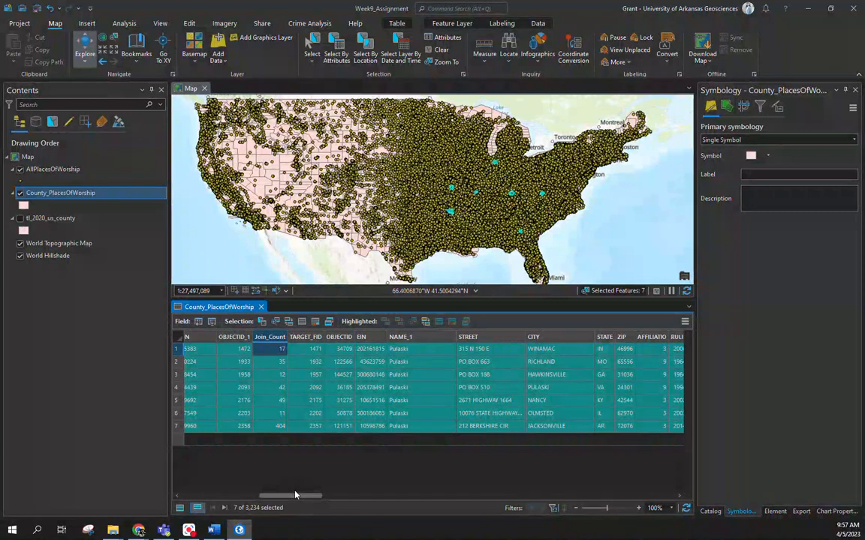
left_click_drag(296, 492, 180, 499)
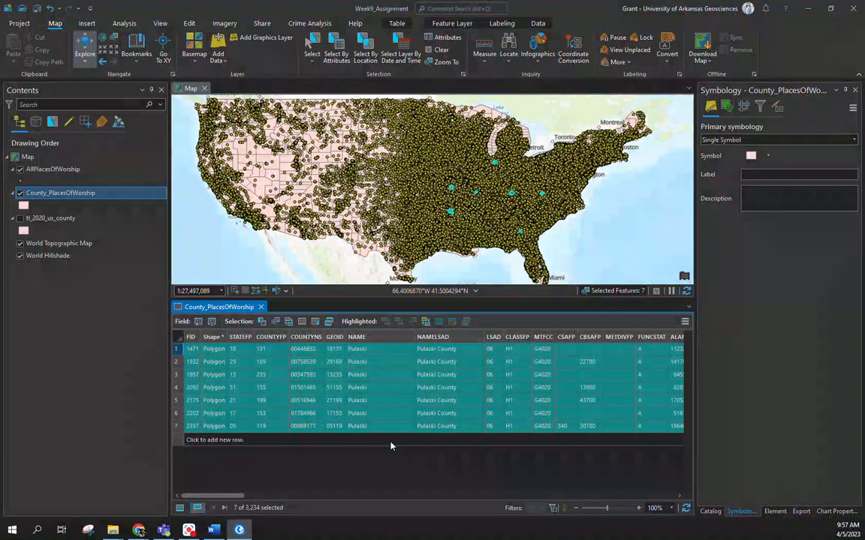
left_click(177, 426)
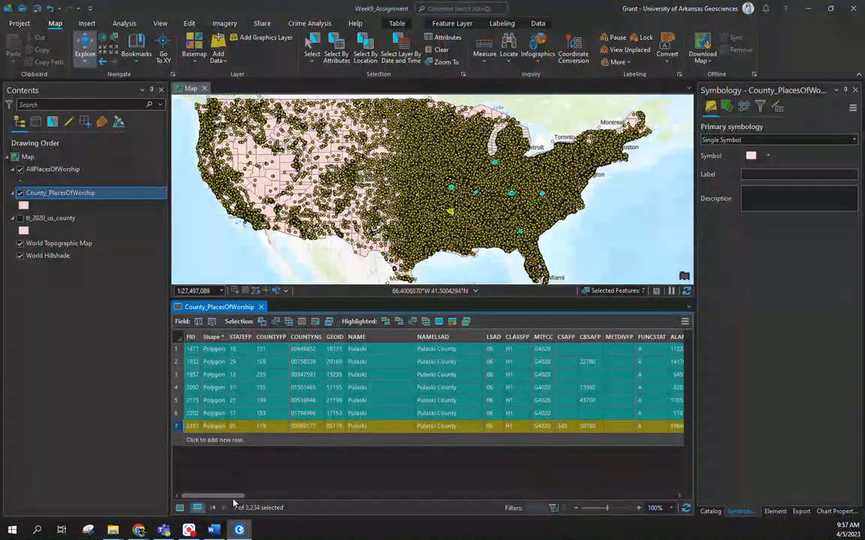
left_click_drag(235, 500, 300, 497)
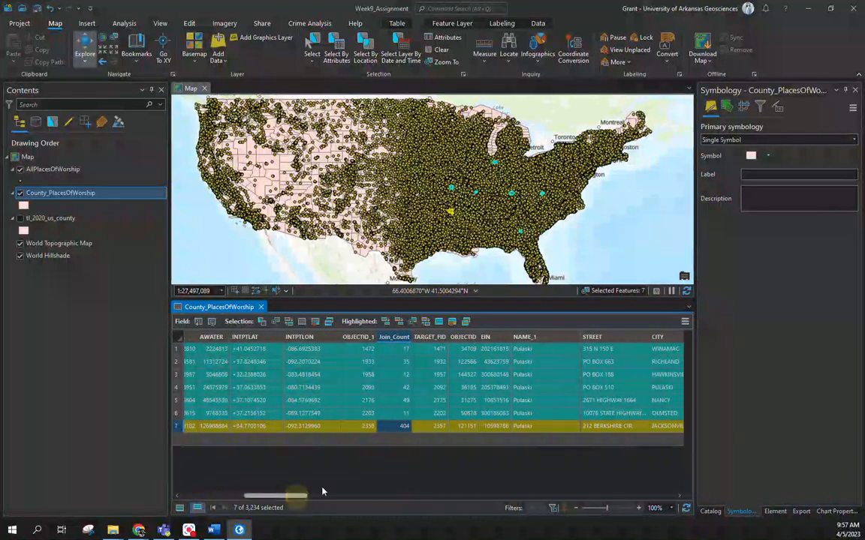
left_click(402, 428)
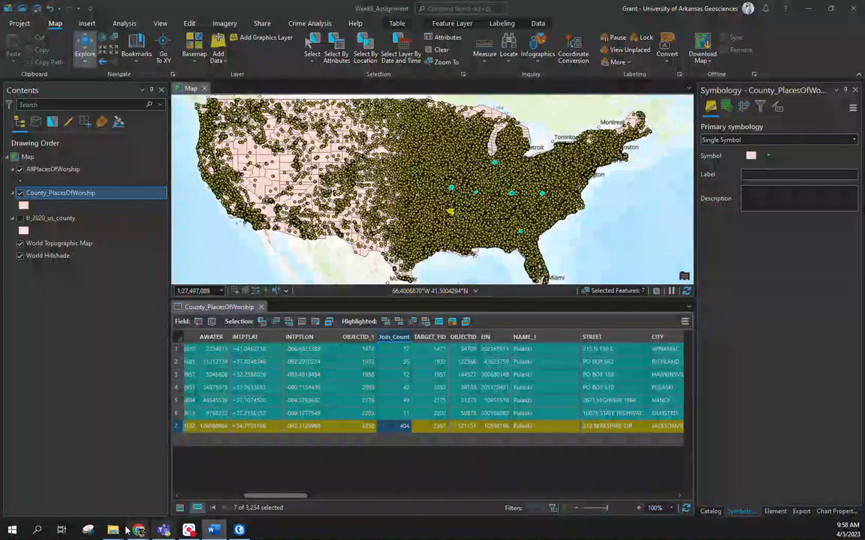
Step: Switch to Chrome, close the HIFLD page and request the 2020 TIGER/Line shapefiles for the Census Tracts layer type
mouse_move(139, 530)
left_click(328, 480)
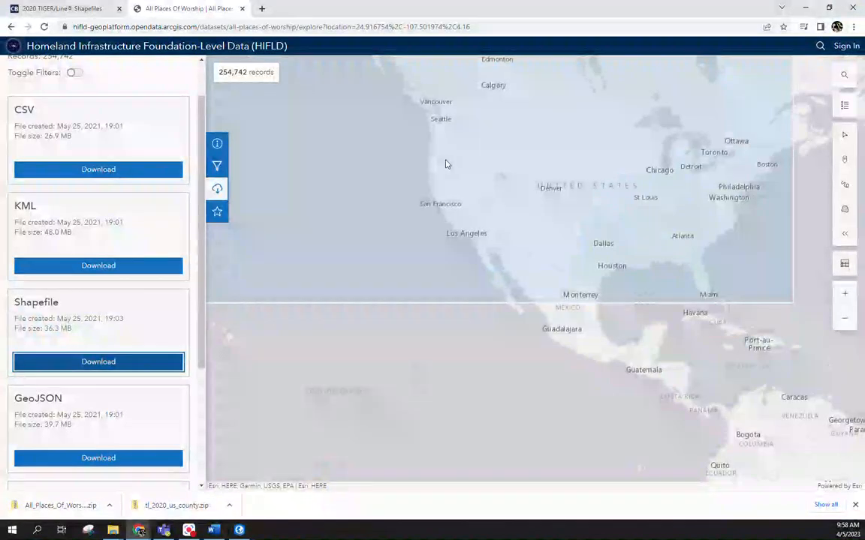
left_click(241, 9)
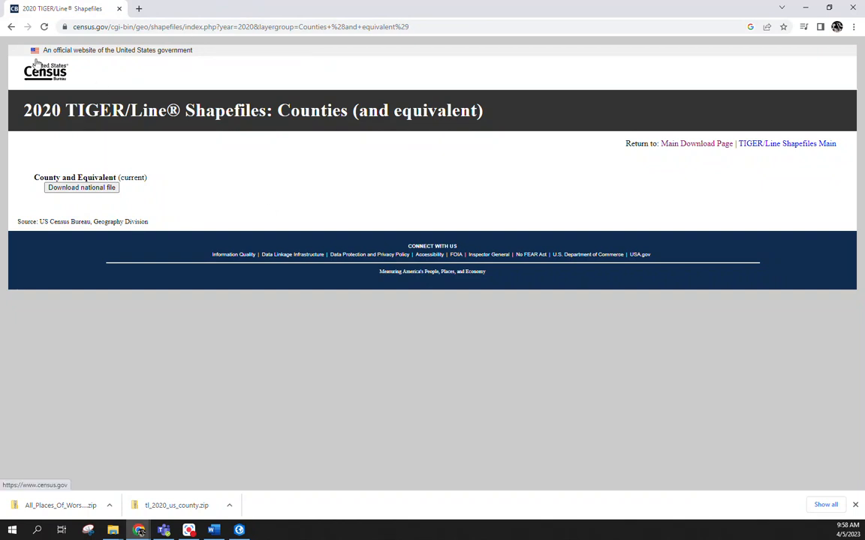
left_click(10, 27)
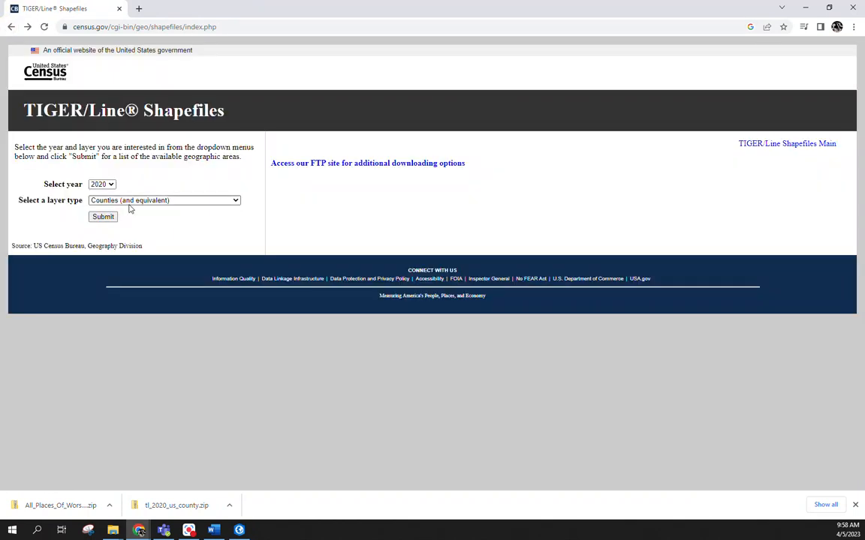
left_click(129, 201)
left_click(124, 244)
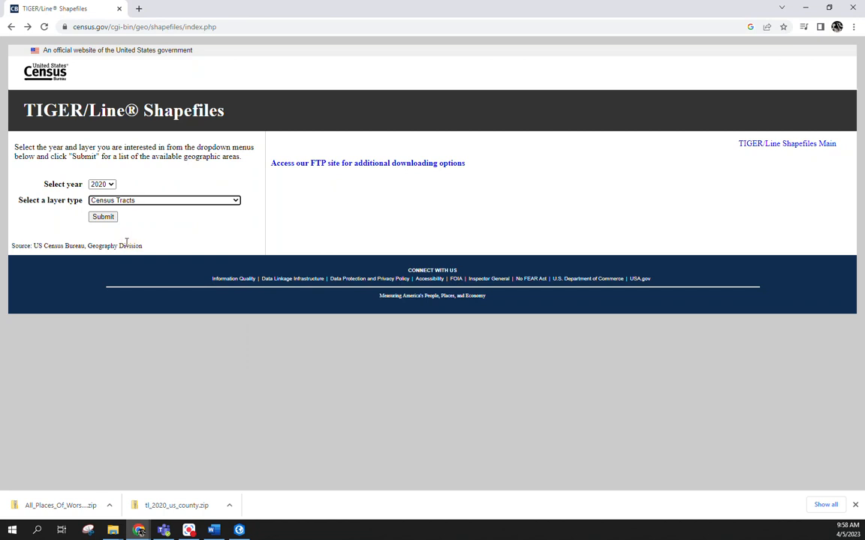
left_click(102, 217)
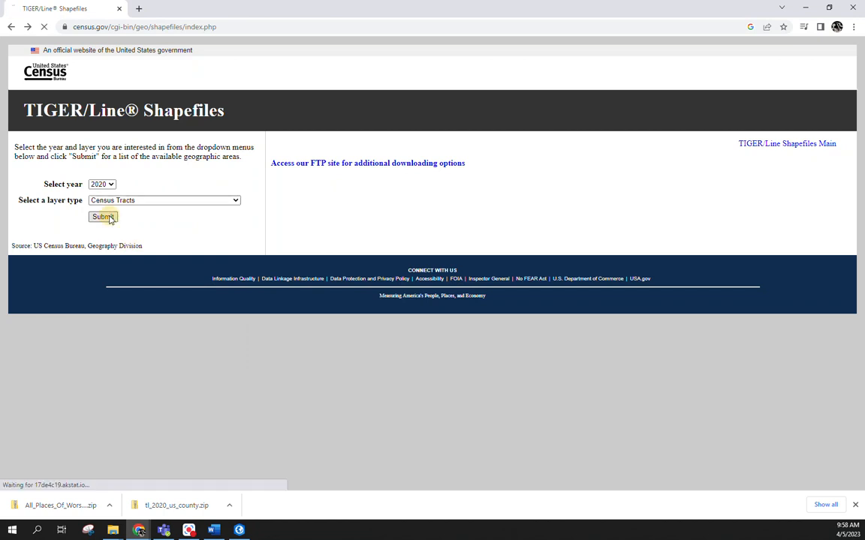
Step: Download the Arkansas census tract shapefile and save it as tl_2020_05_tract in the Assignment folder
left_click(136, 193)
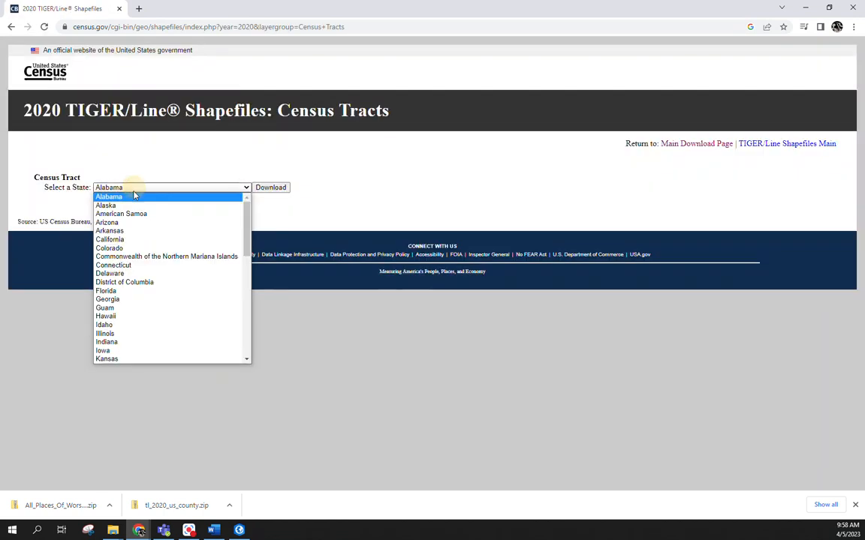
left_click(120, 229)
left_click(270, 187)
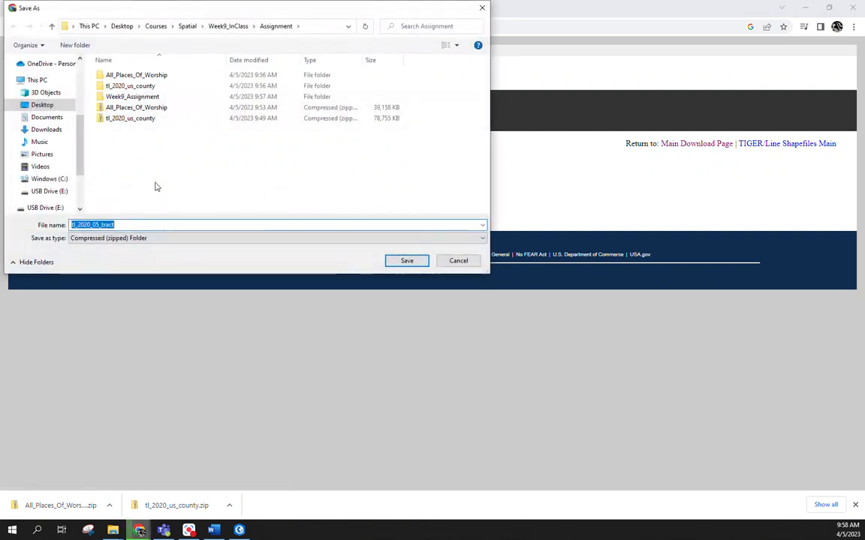
left_click(401, 262)
Step: Switch to File Explorer and extract the tl_2020_05_tract zip file within the Assignment folder
mouse_move(112, 530)
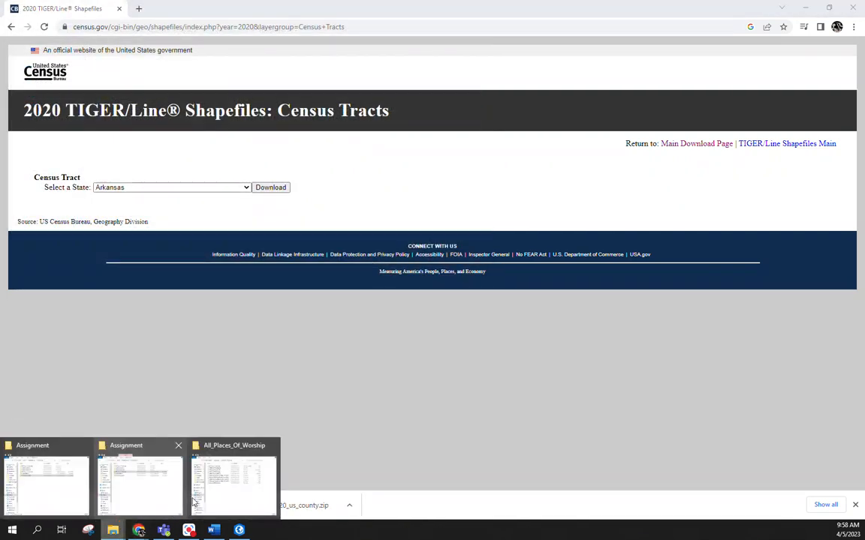
left_click(233, 474)
left_click(410, 177)
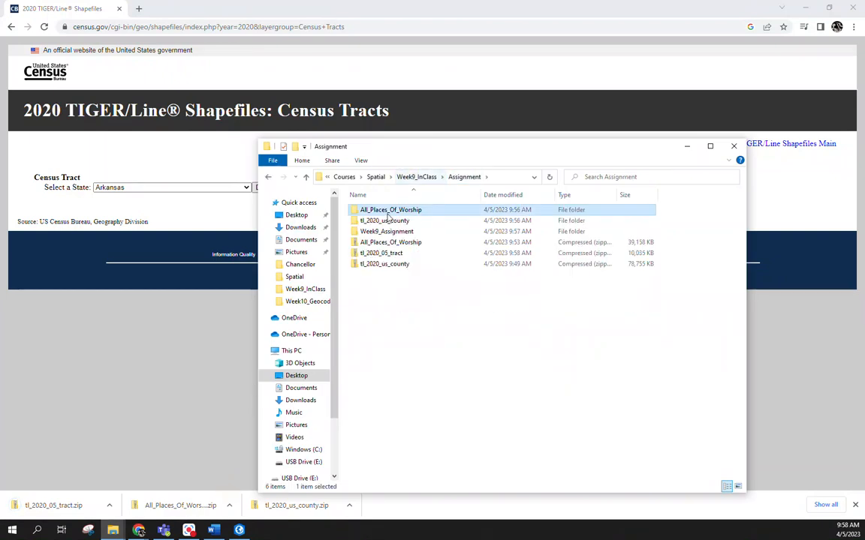
left_click(385, 254)
right_click(384, 254)
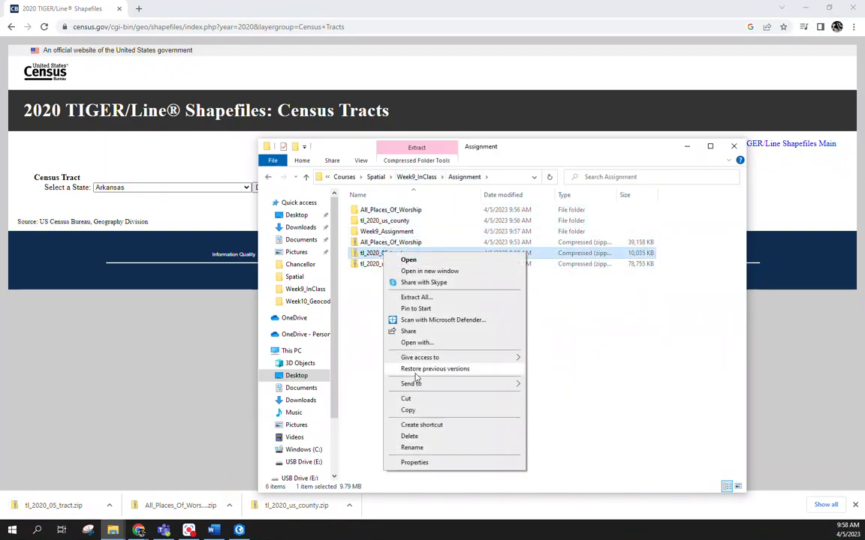
left_click(419, 298)
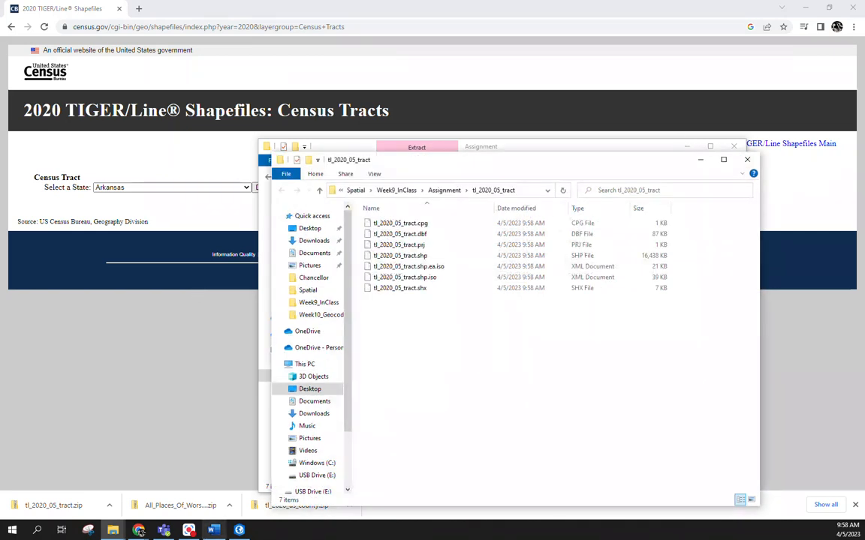
Step: Switch to ArcGIS Pro, clear the selection, close the County_PlacesOfWorship table and hide the AllPlacesOfWorship and County_PlacesOfWorship layers
left_click(239, 530)
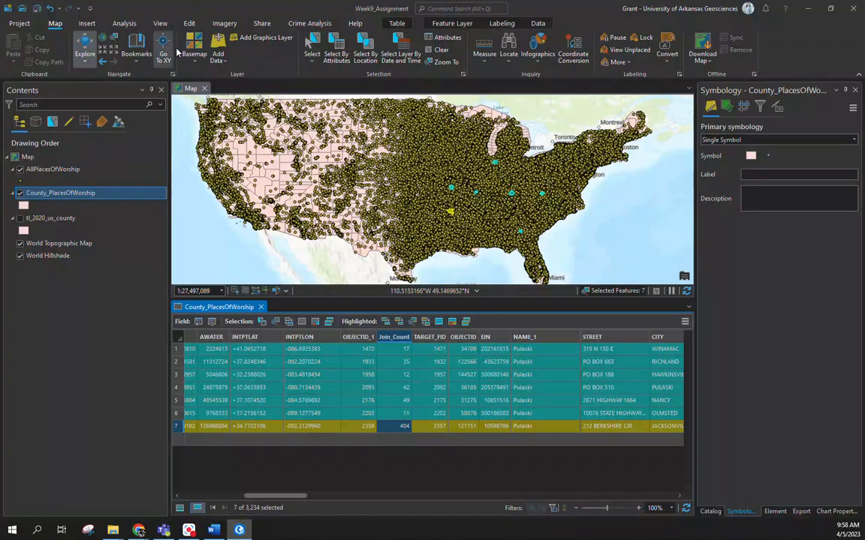
left_click(442, 51)
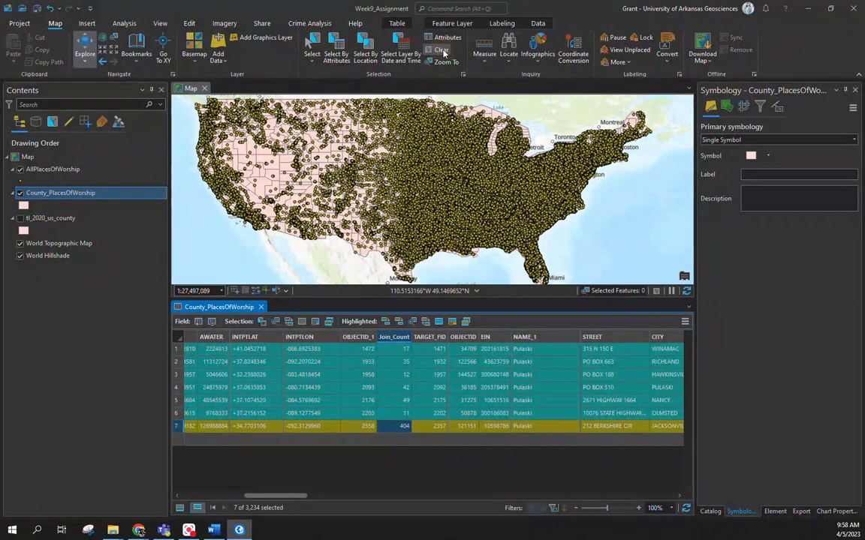
left_click(261, 307)
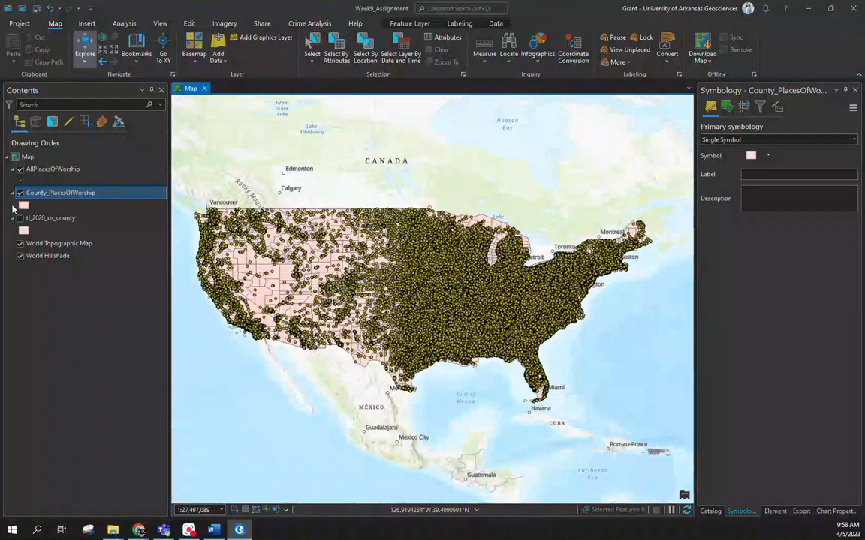
left_click(20, 170)
left_click(21, 193)
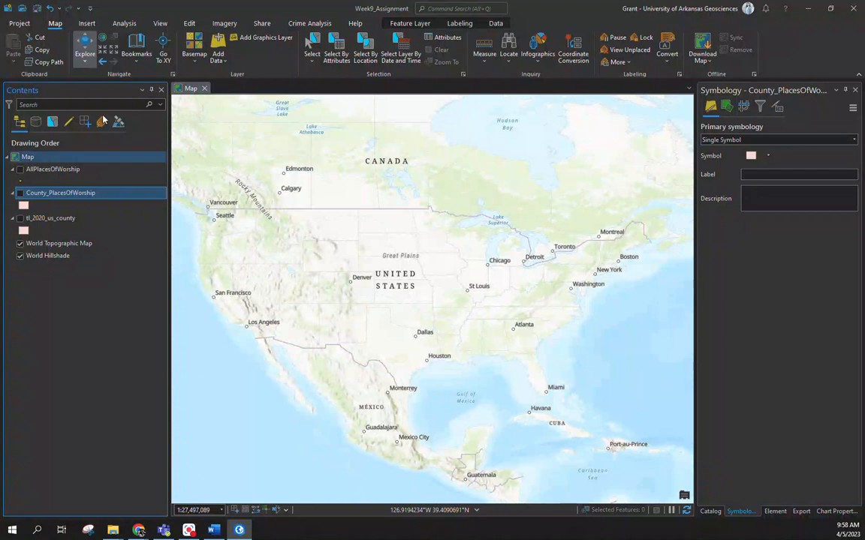
left_click(259, 37)
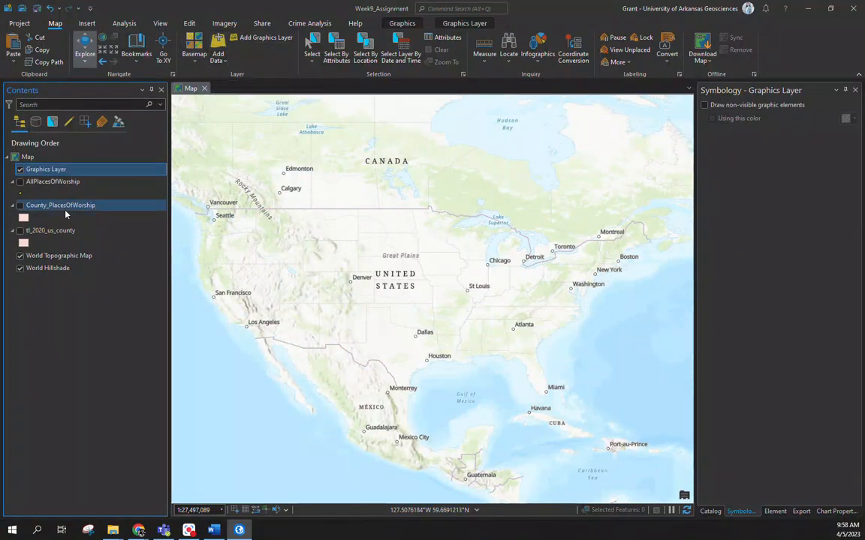
right_click(64, 170)
left_click(74, 194)
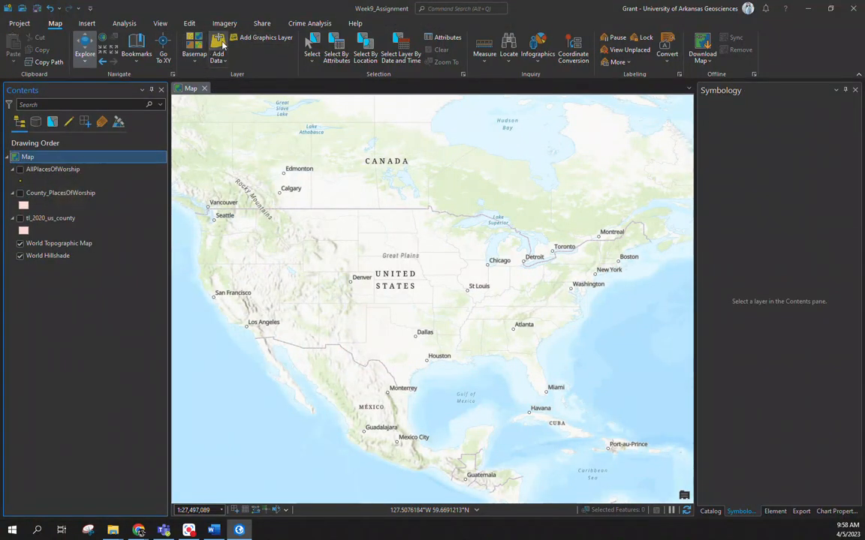
Step: Add the shapefile from the Assignment folder's tl_2020_05_tract subfolder to the map
left_click(217, 46)
left_click(275, 93)
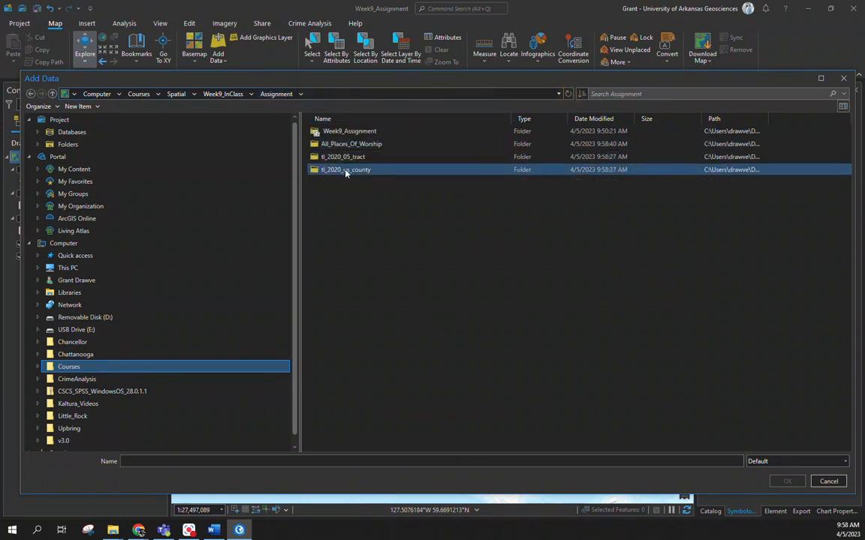
double_click(343, 157)
double_click(336, 129)
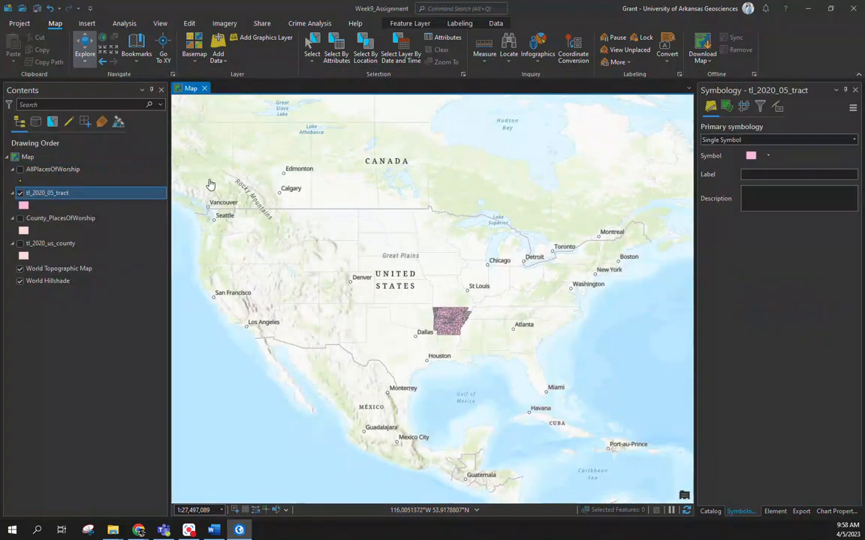
Step: Zoom to the tl_2020_05_tract layer and open its attribute table
right_click(31, 193)
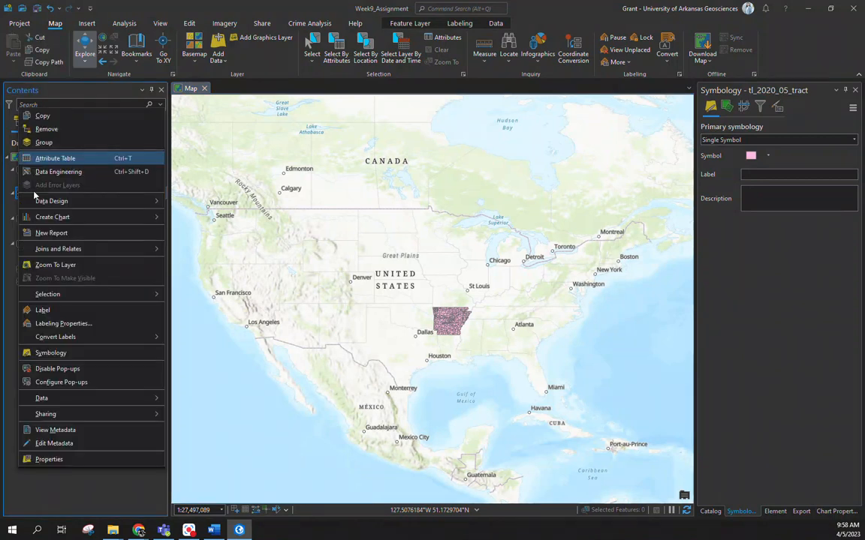
left_click(54, 265)
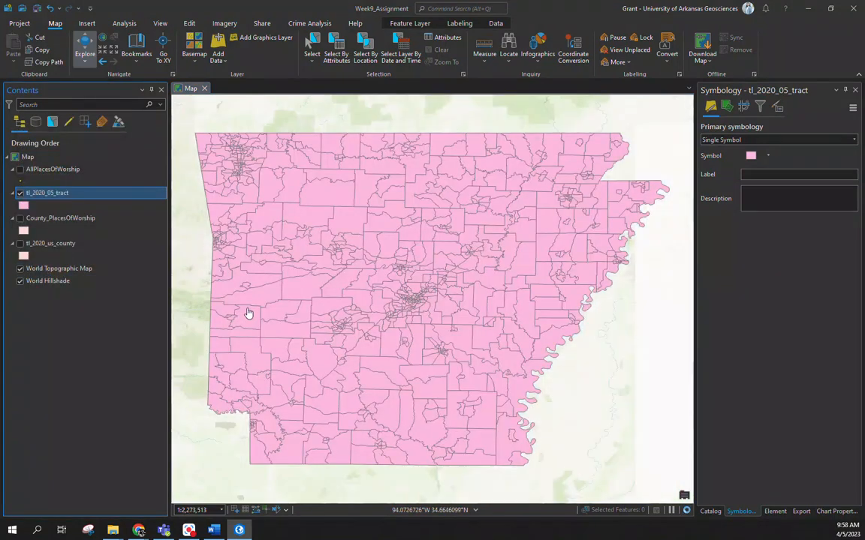
right_click(56, 192)
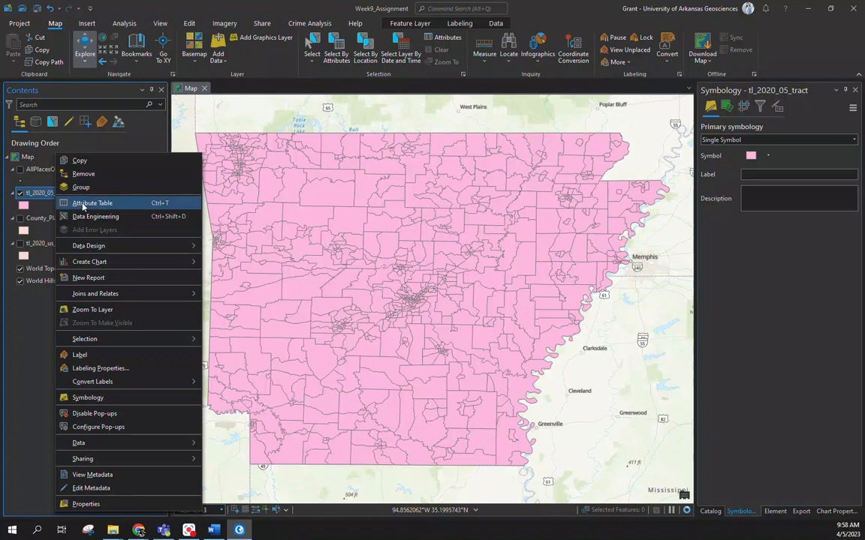
left_click(83, 204)
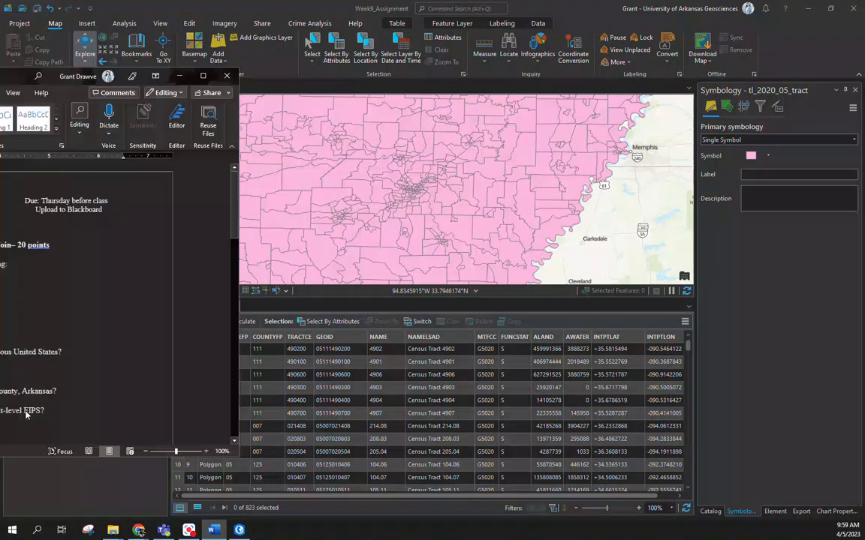
Step: In the Word assignment document, add a thousands comma to the Texas tract answer so it reads 6,896
scroll(374, 341, "down", 2)
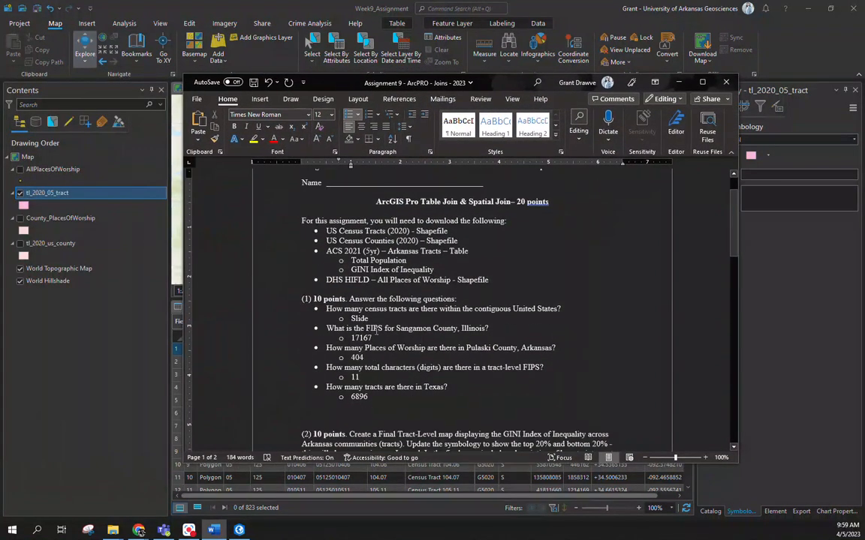
double_click(361, 317)
left_click(480, 320)
scroll(390, 372, "down", 2)
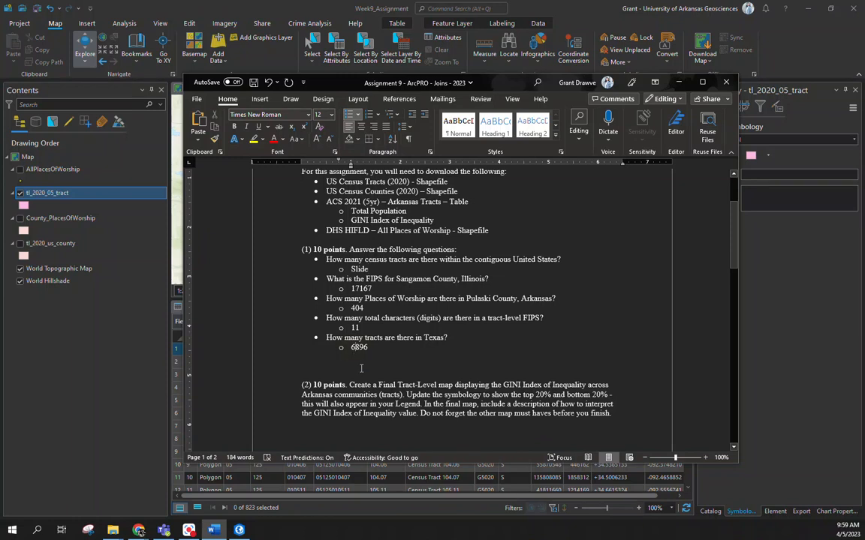
type(",")
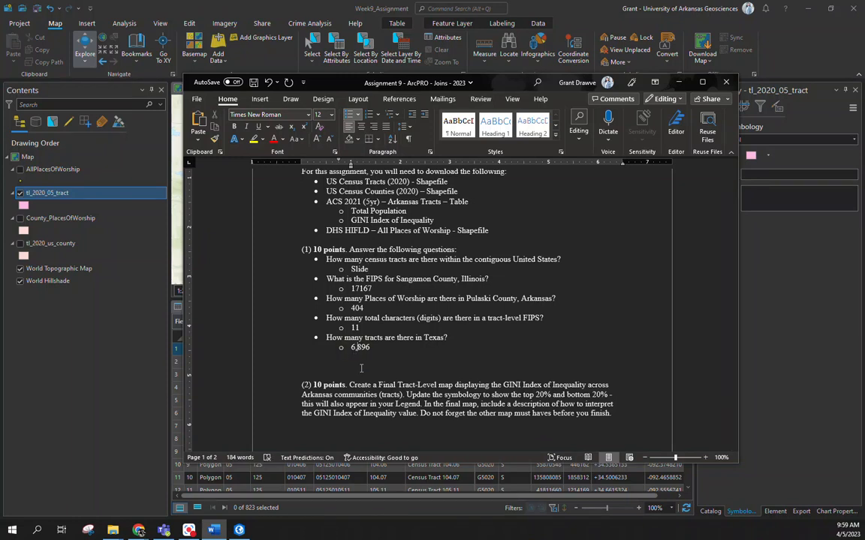
Step: Review the GINI map instructions and required ACS tables in the assignment document, and move its window aside
scroll(361, 368, "down", 5)
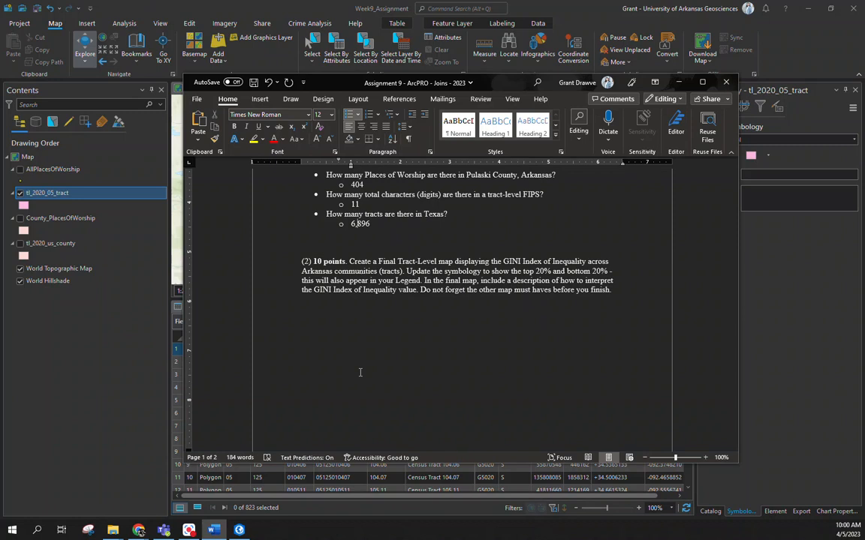
scroll(484, 296, "up", 9)
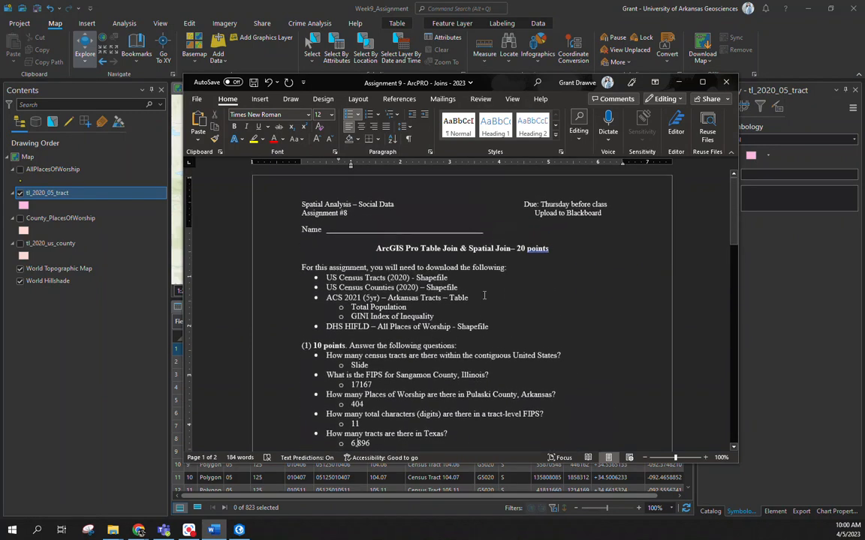
double_click(379, 319)
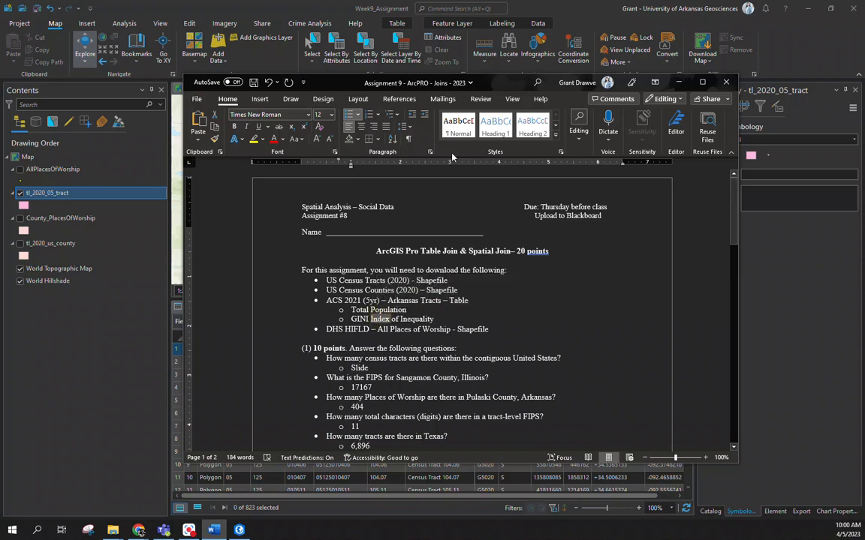
left_click_drag(509, 83, 0, 162)
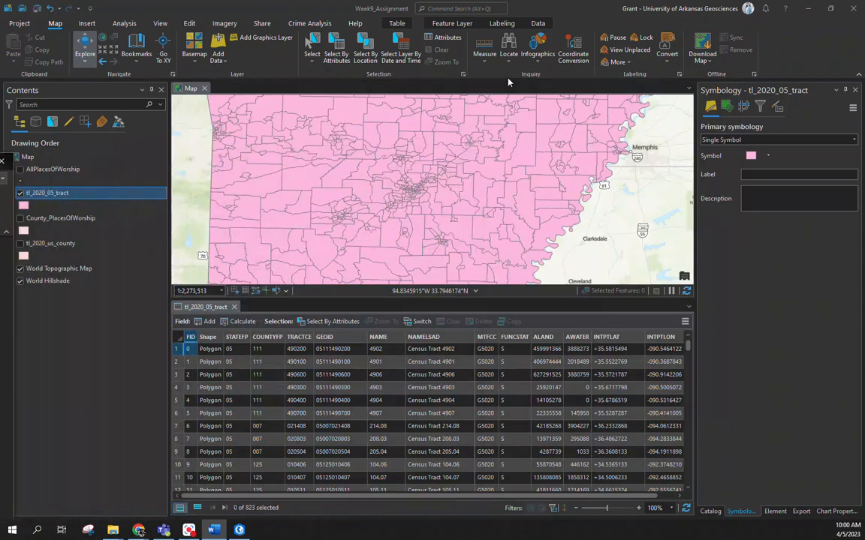
Step: Switch to Chrome and open the Social Explorer website in place of the census tracts page
mouse_move(145, 532)
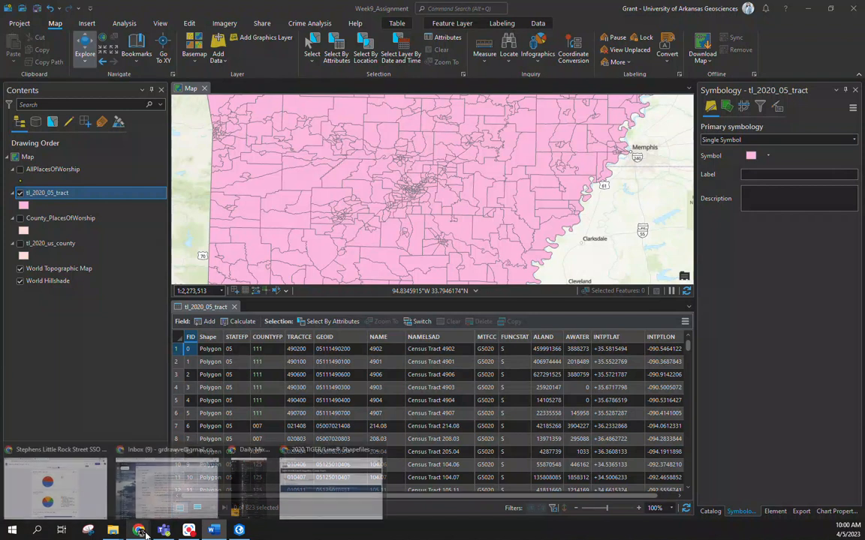
left_click(405, 481)
left_click(424, 24)
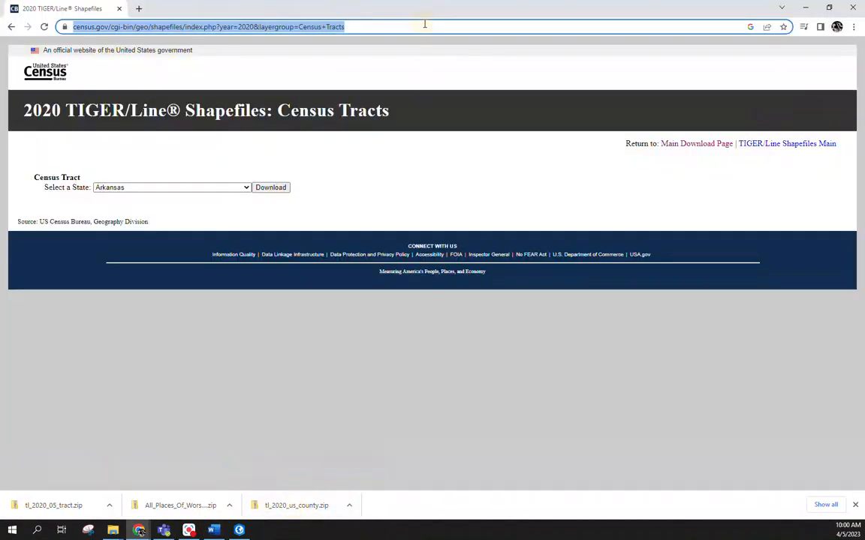
type("soci")
key("Return")
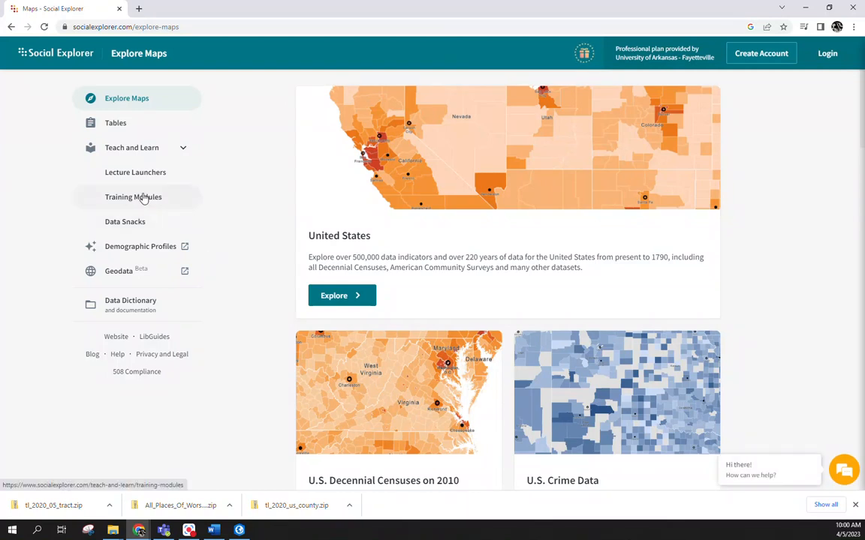
Step: Begin a Social Explorer table report for the American Community Survey (ACS) 2017--2021 (5-Year Estimates)
left_click(137, 138)
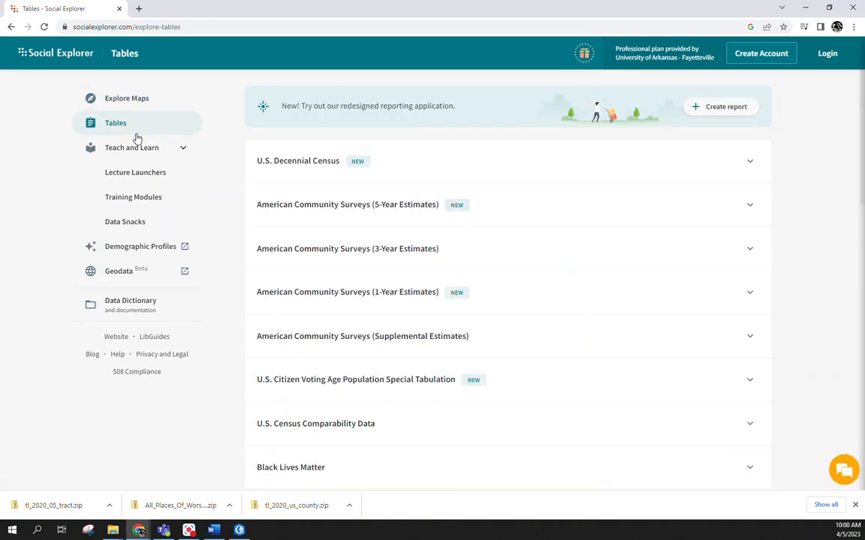
left_click(333, 215)
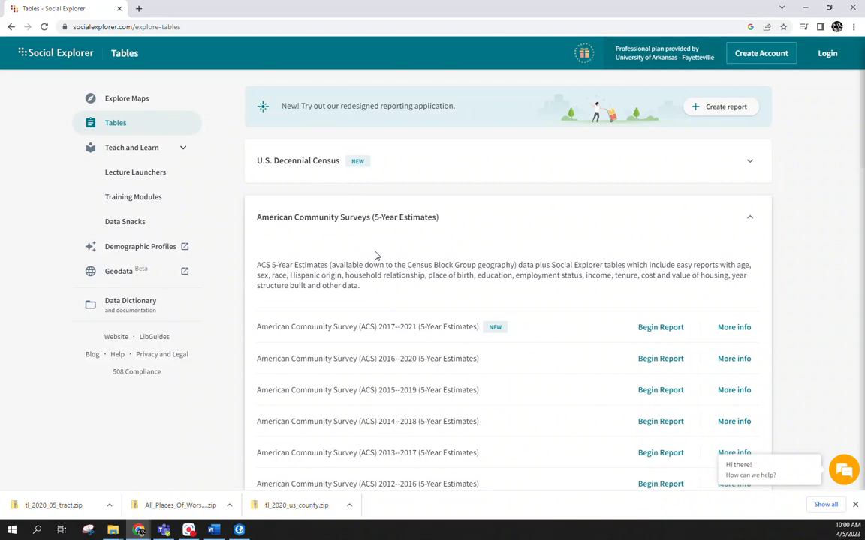
left_click(661, 328)
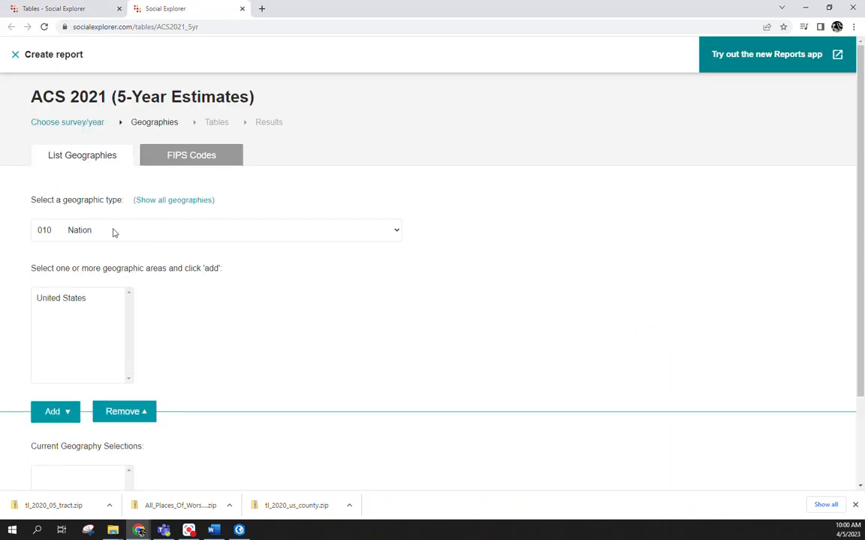
Step: Select all census tracts in Arkansas as the report geography, using the Census Tract (140) type, and proceed to the table selection
left_click(108, 233)
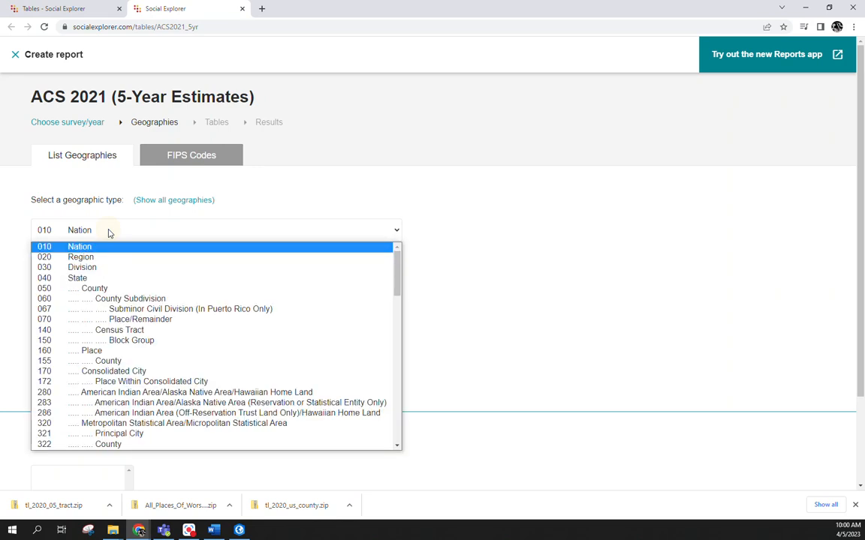
left_click(122, 331)
left_click(107, 304)
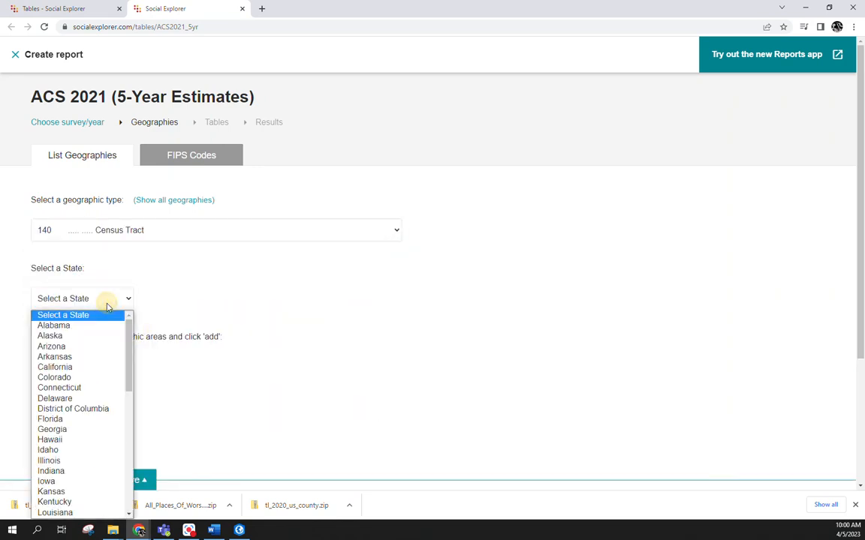
left_click(120, 358)
scroll(364, 361, "down", 2)
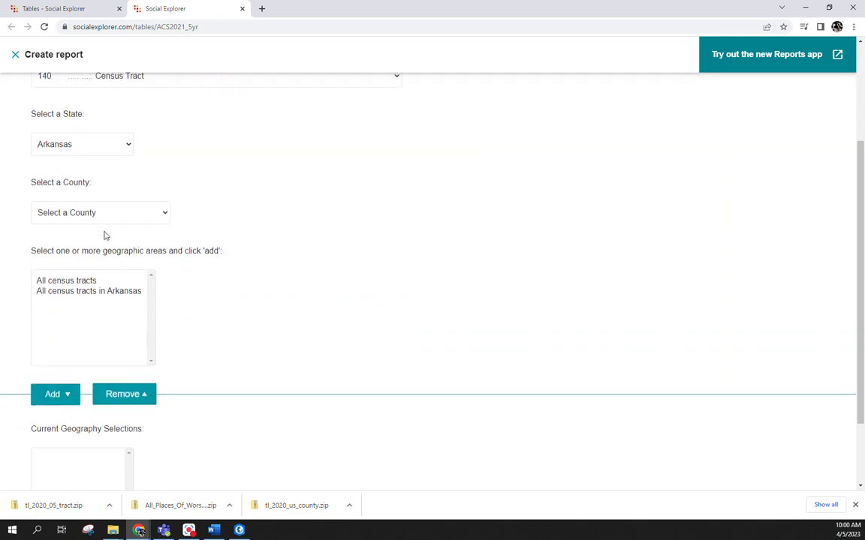
left_click(115, 293)
left_click(56, 396)
scroll(256, 376, "down", 2)
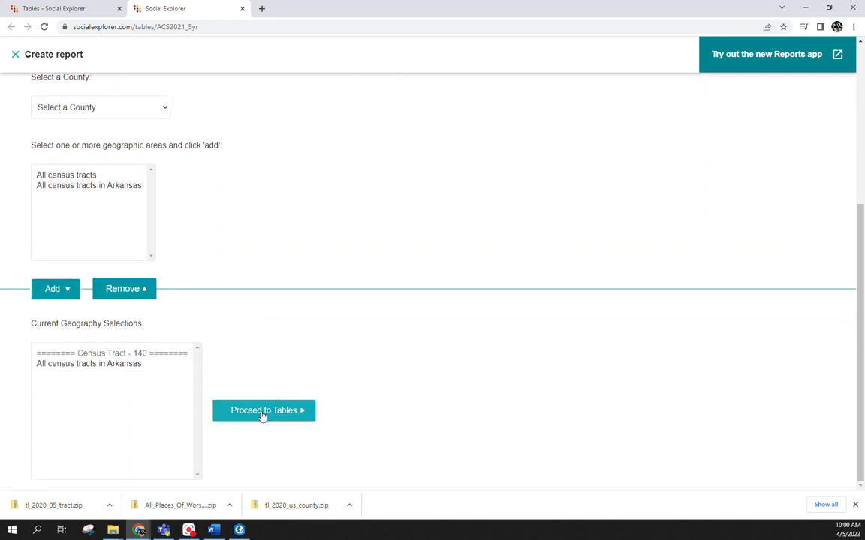
left_click(262, 411)
Step: Add tables A00001 Total Population and A14028 Gini Index of Income Inequality to the report and show its results
left_click(82, 123)
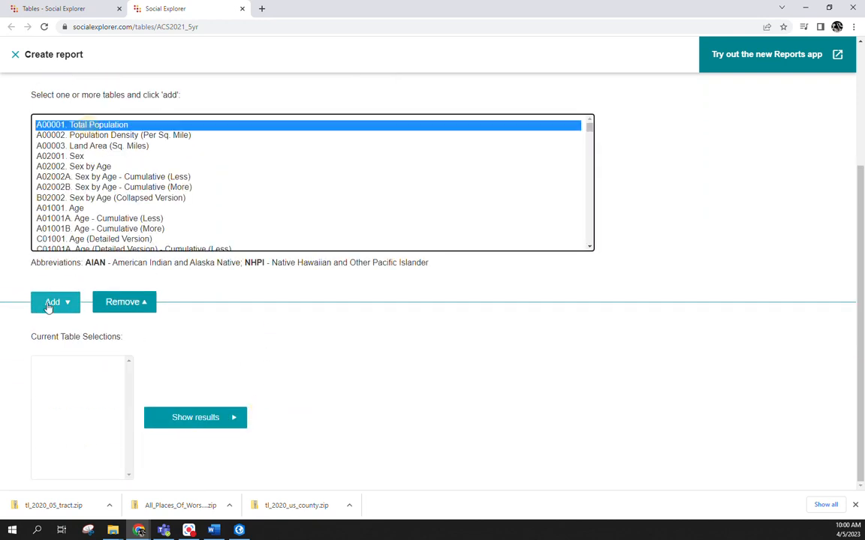
left_click(46, 304)
scroll(186, 170, "down", 3)
scroll(186, 169, "down", 7)
scroll(186, 170, "down", 10)
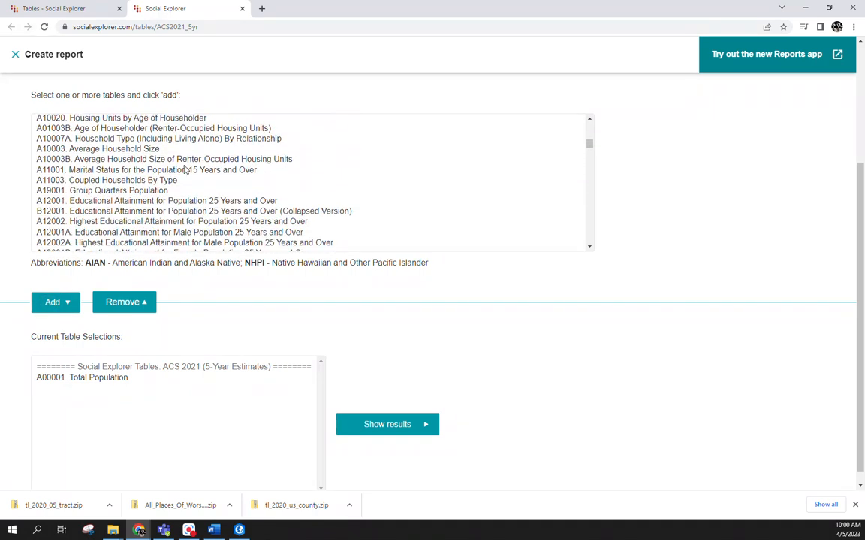
scroll(185, 169, "down", 8)
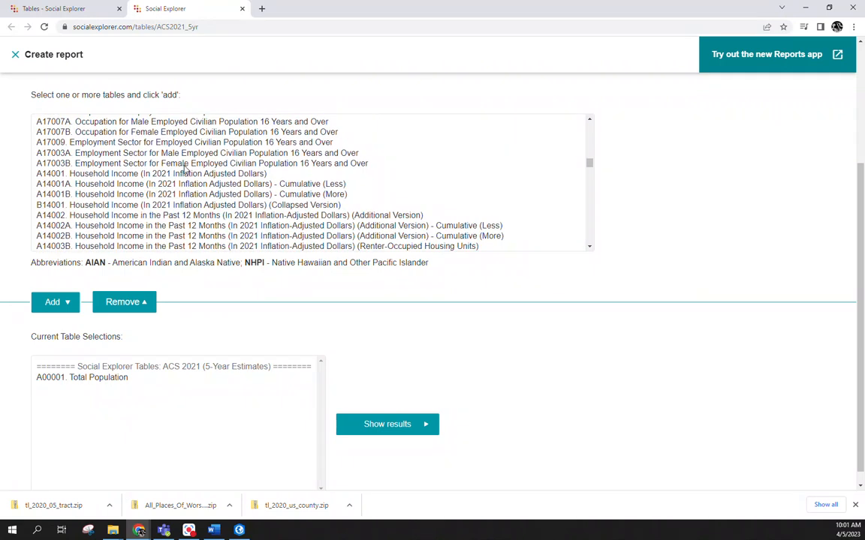
scroll(140, 174, "down", 12)
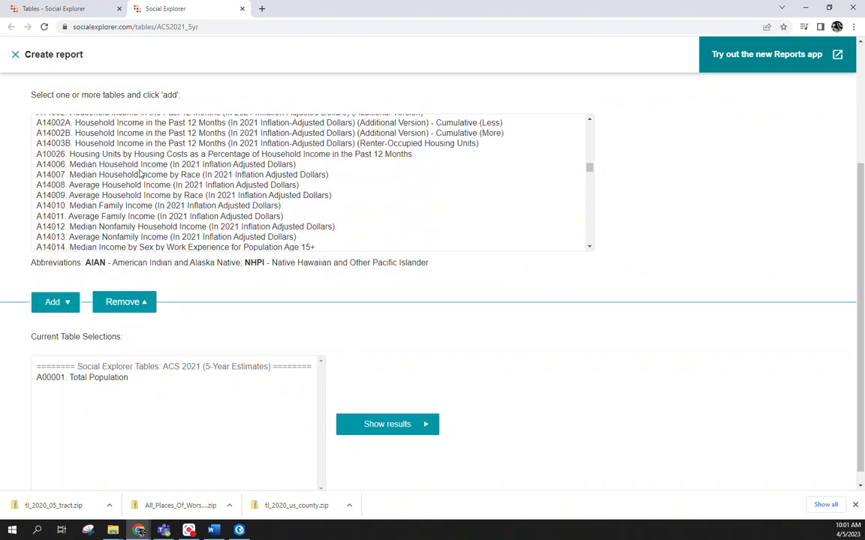
scroll(140, 173, "down", 10)
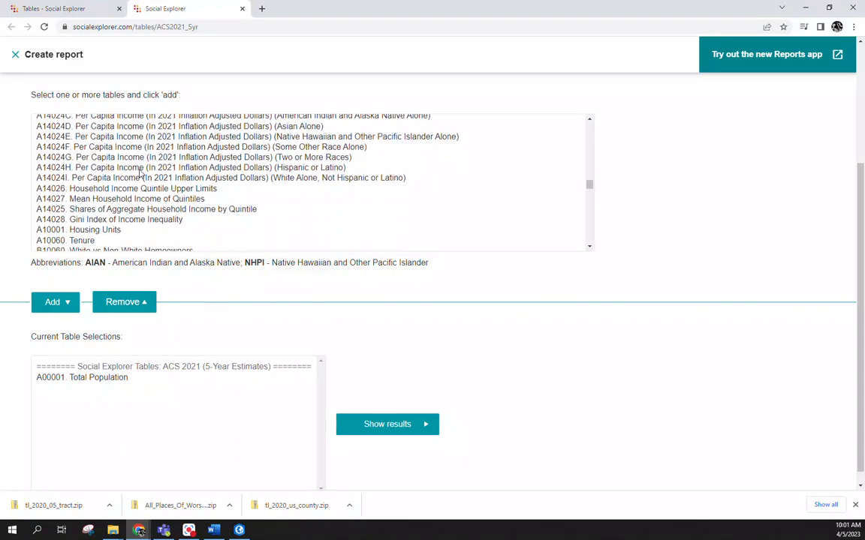
left_click(109, 218)
left_click(42, 302)
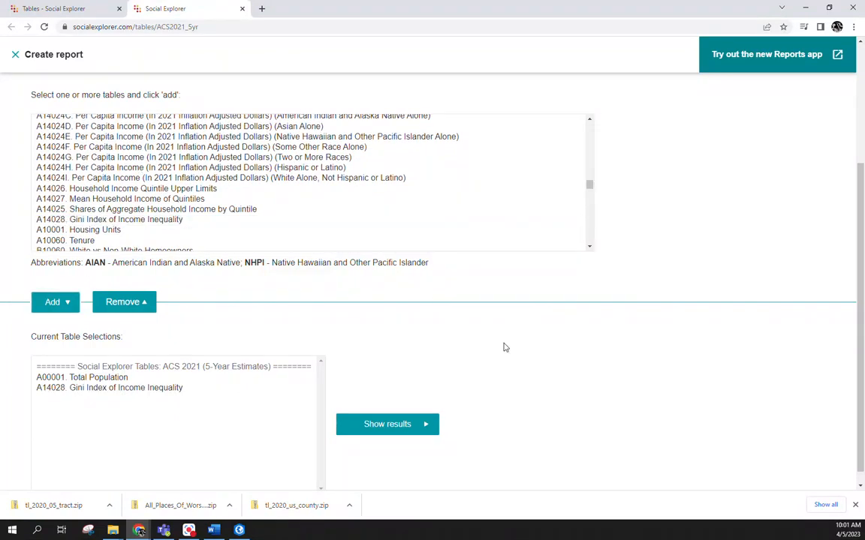
left_click(387, 425)
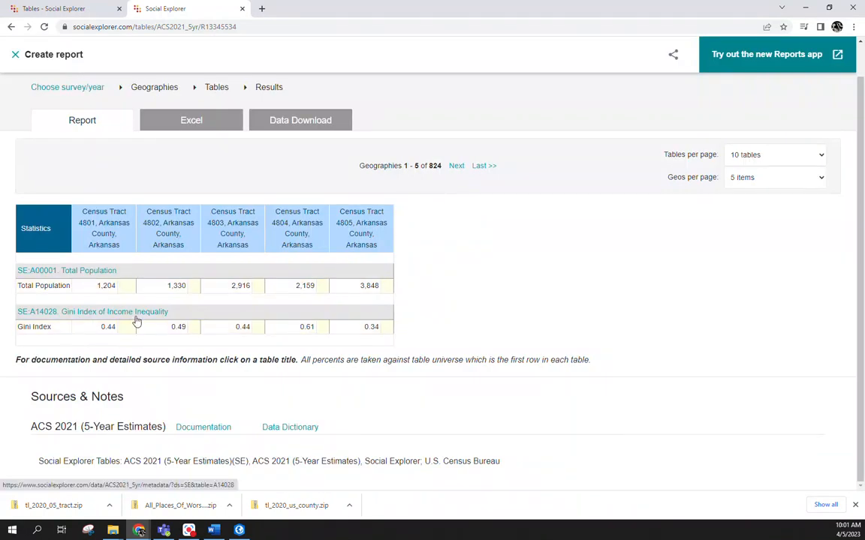
Step: Download the census tract data as a CSV named ACS_Tract_AR in the Assignment folder and open it in Excel
left_click(291, 127)
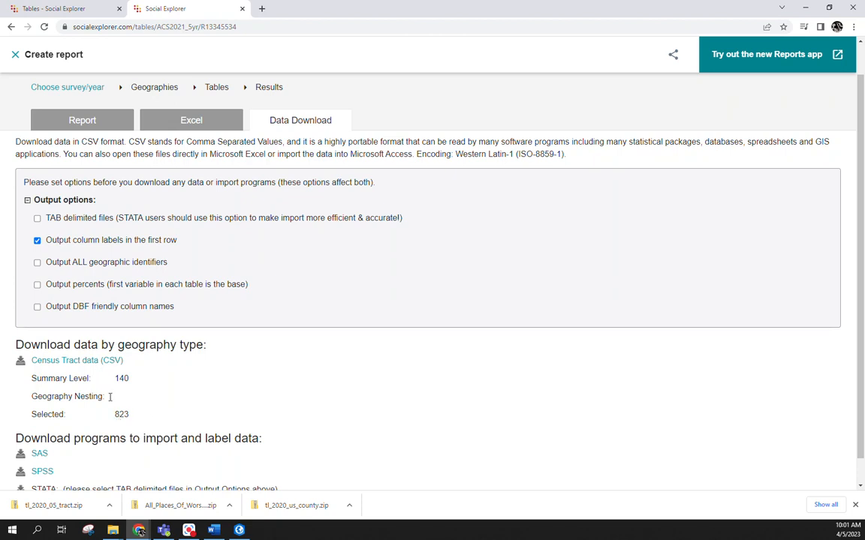
left_click(85, 368)
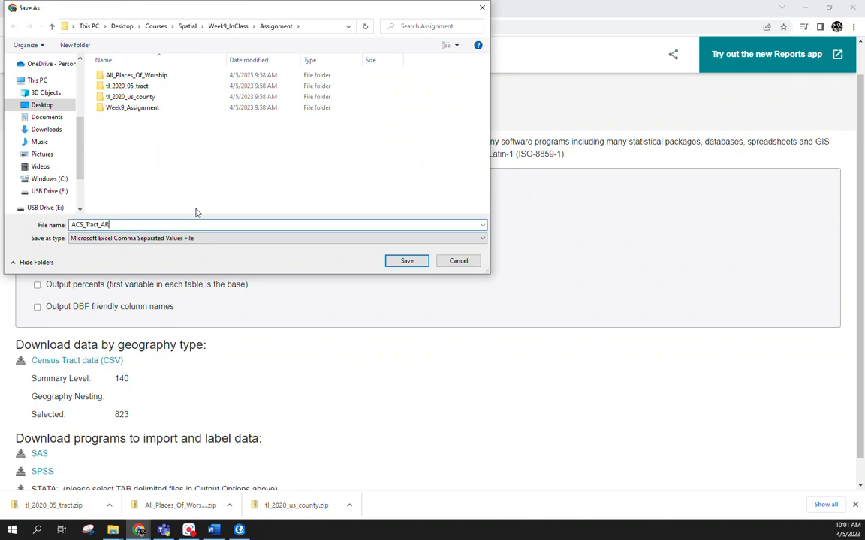
key("Return")
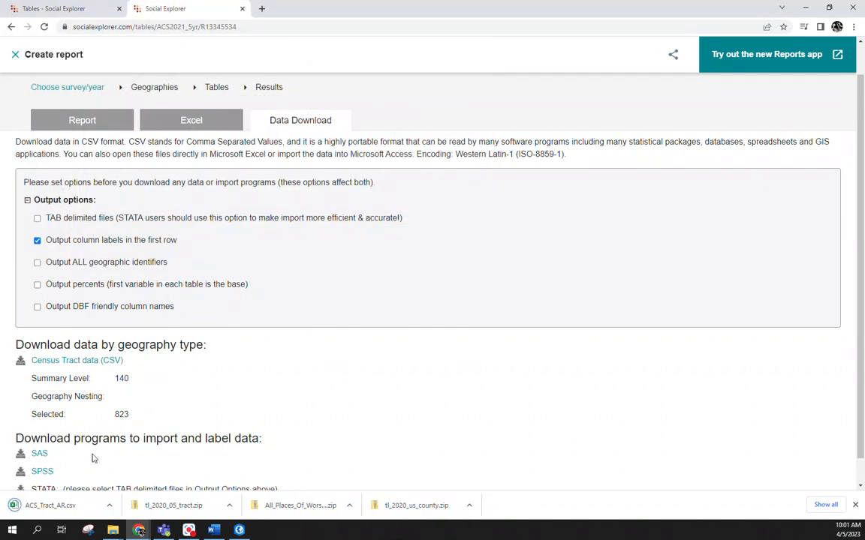
left_click(72, 508)
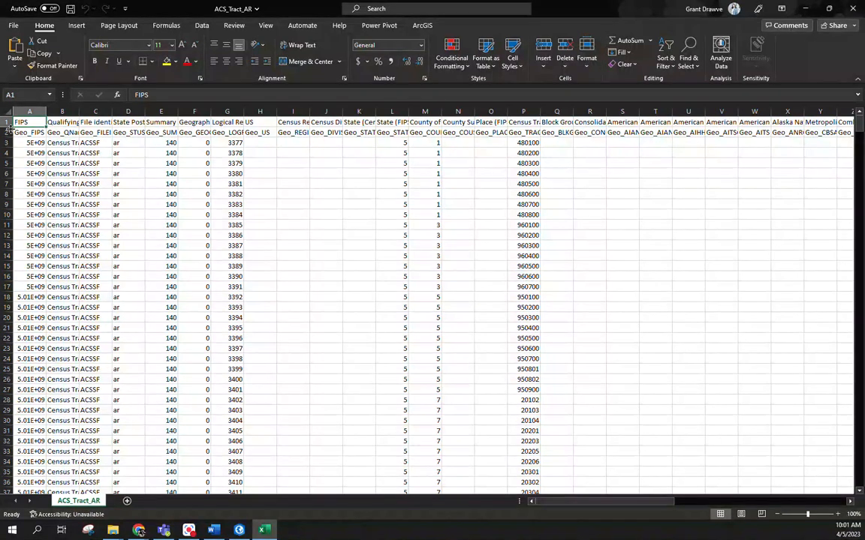
Step: Delete the second header row holding the Geo_ field codes and fit all column widths to their contents
left_click(7, 132)
right_click(7, 129)
left_click(41, 226)
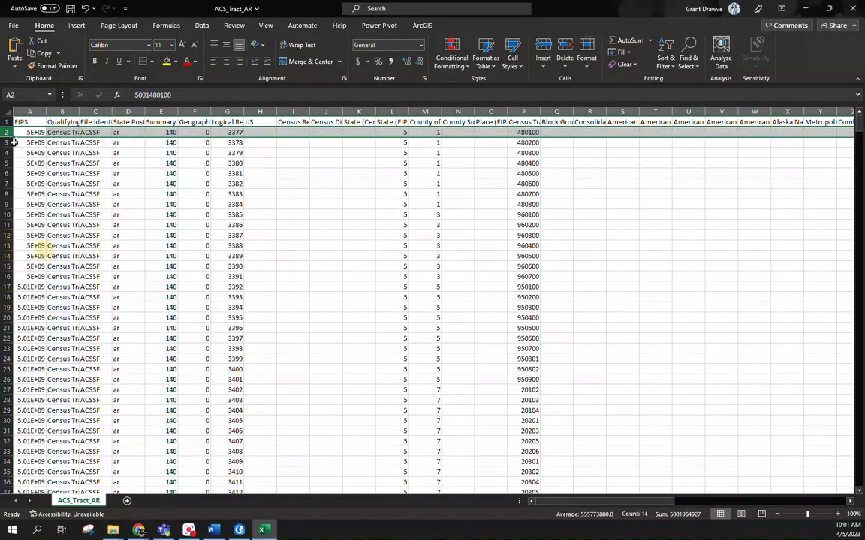
left_click(7, 111)
double_click(44, 111)
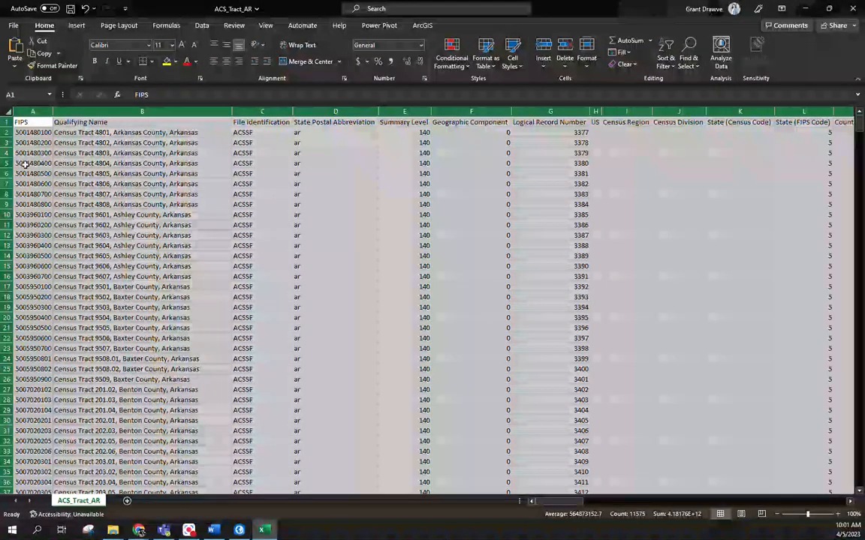
Step: Check the GEOID format in ArcGIS Pro's tract attribute table, and in Excel delete the columns from Qualifying Name through State (Census Code)
left_click(239, 530)
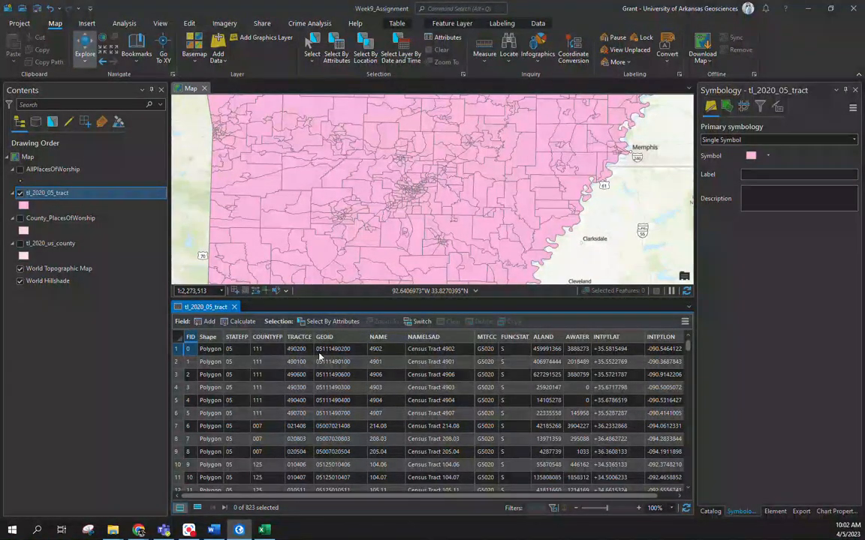
left_click(266, 530)
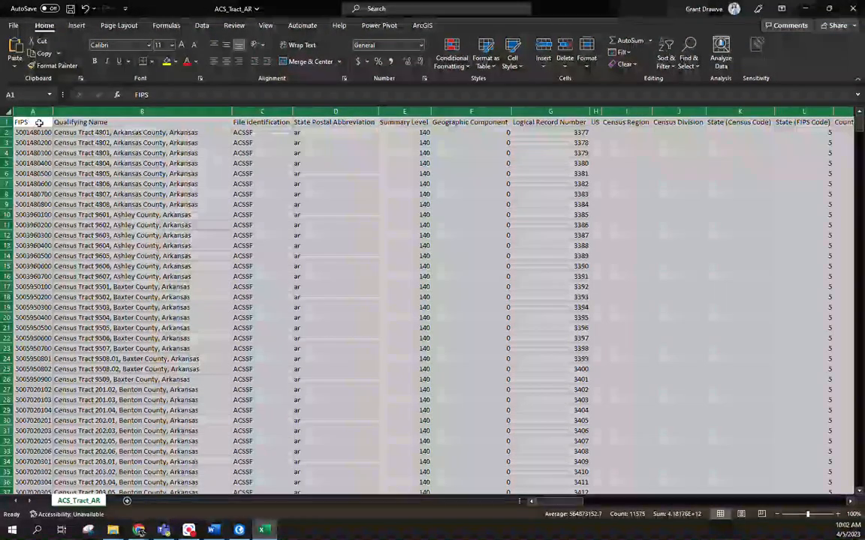
left_click(181, 109)
mouse_move(181, 107)
left_mouse_down()
mouse_move(772, 109)
mouse_move(759, 109)
left_mouse_up()
right_click(578, 111)
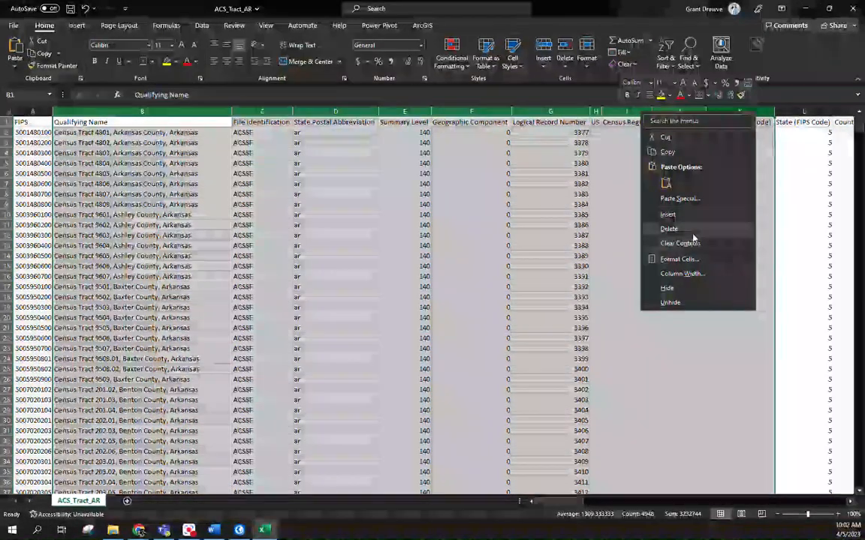
left_click(623, 210)
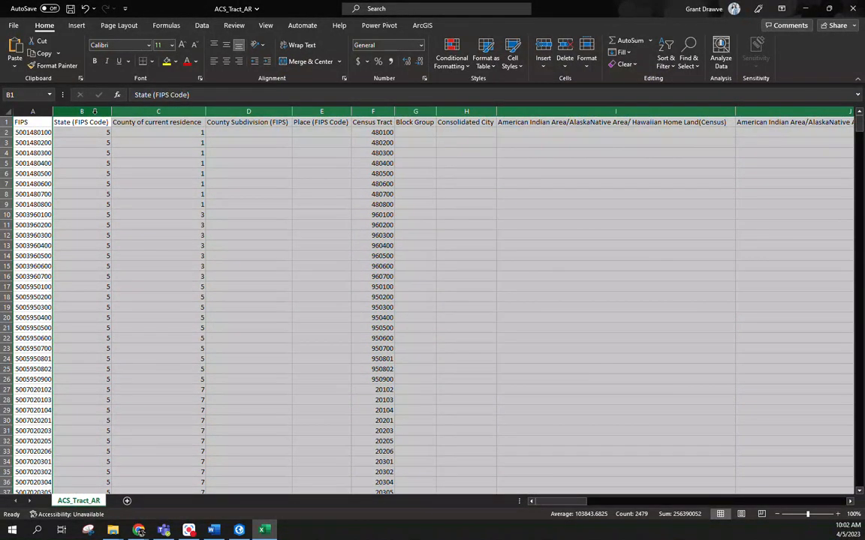
Step: Delete the unneeded columns between County of current residence and Total Population, keeping Census Tract, Geographic Identifier and Area Name
left_click_drag(248, 111, 340, 111)
right_click(340, 111)
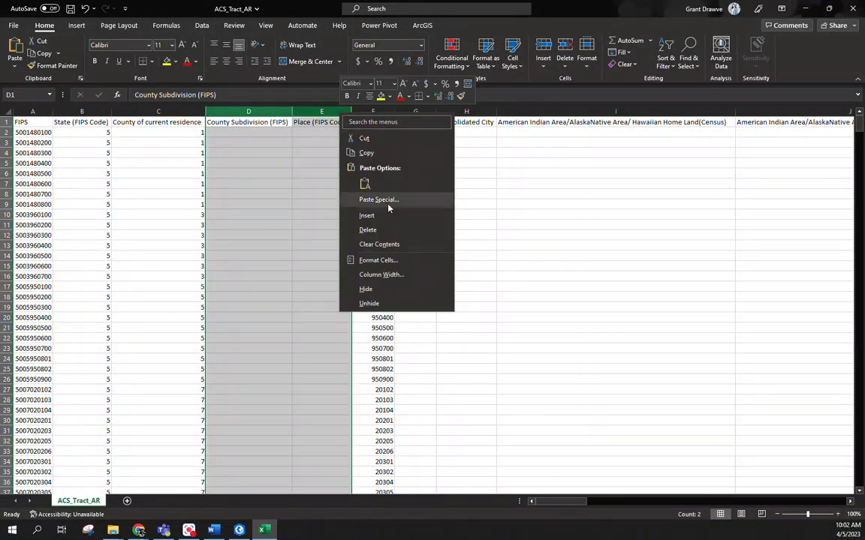
left_click(392, 230)
left_click_drag(281, 111, 540, 111)
right_click(541, 112)
left_click(568, 230)
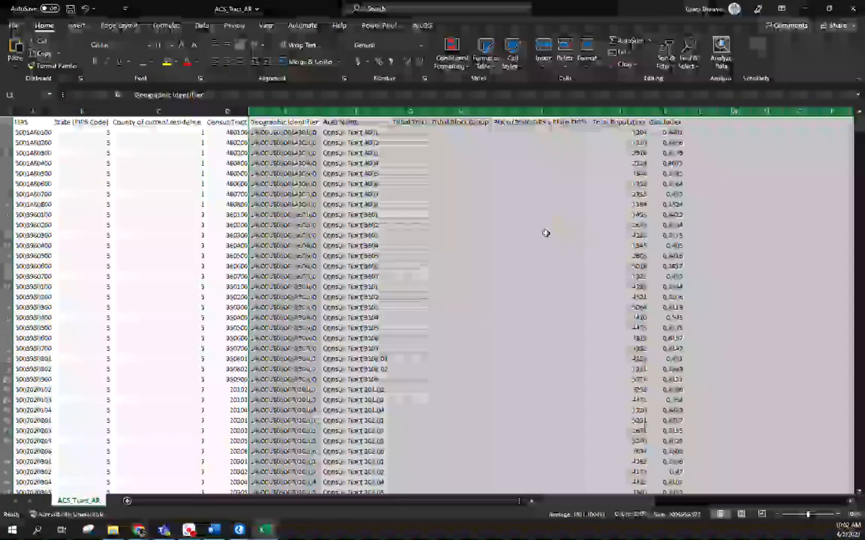
left_click_drag(409, 111, 588, 111)
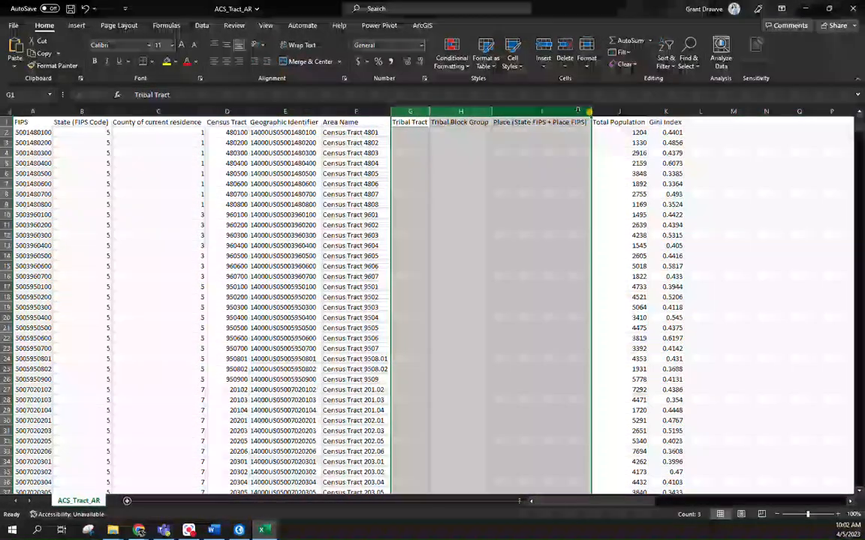
right_click(572, 111)
left_click(597, 228)
Step: Rename the Total Population header to TotPop and the Gini Index header to Gini, and narrow the TotPop column
left_click(418, 122)
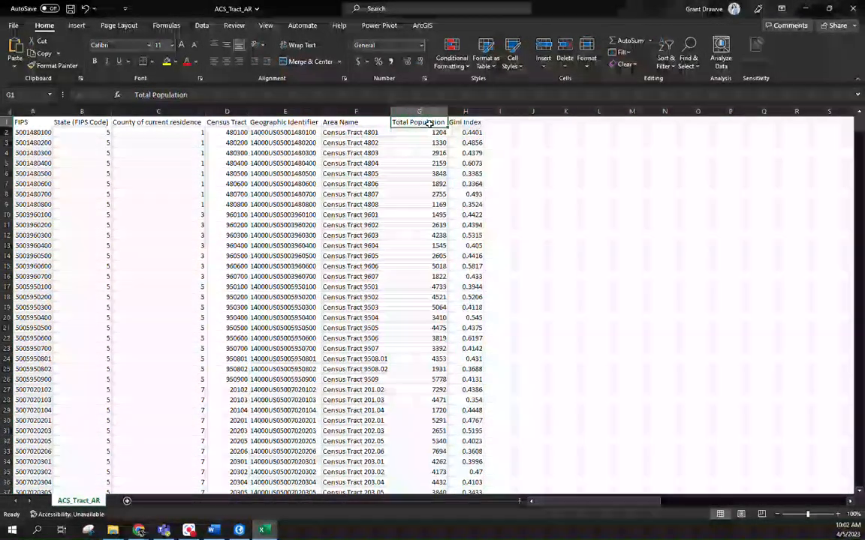
type("TotPop")
key("Tab")
type("Gini")
key("Return")
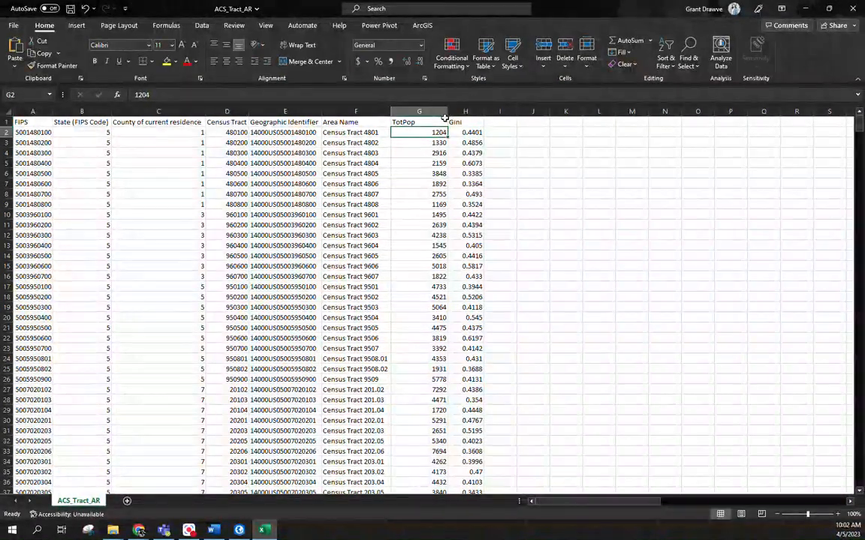
left_click_drag(447, 118, 414, 110)
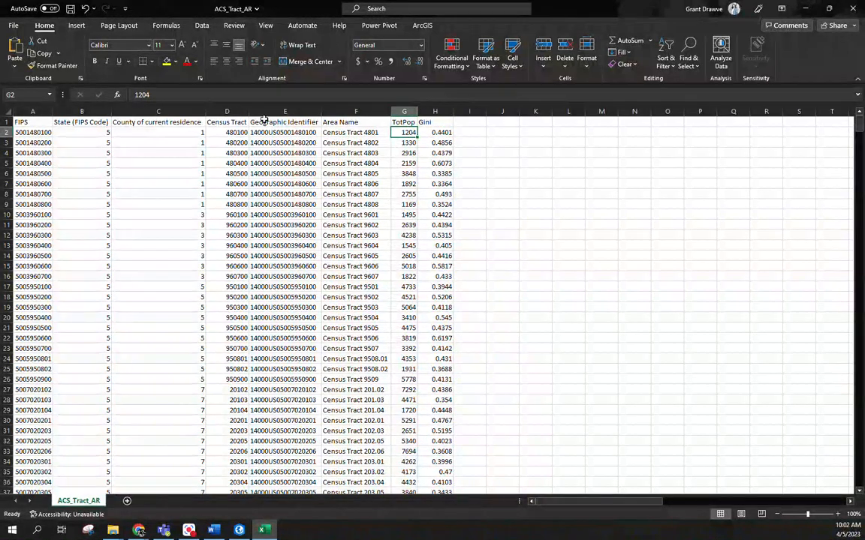
Step: Insert a new column before Area Name and give it the header GEOID
left_click(356, 111)
right_click(358, 113)
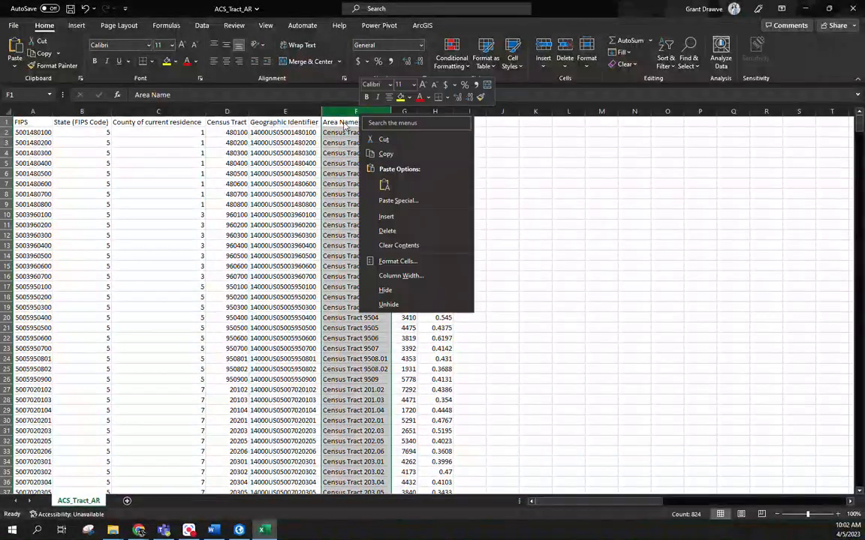
left_click(406, 216)
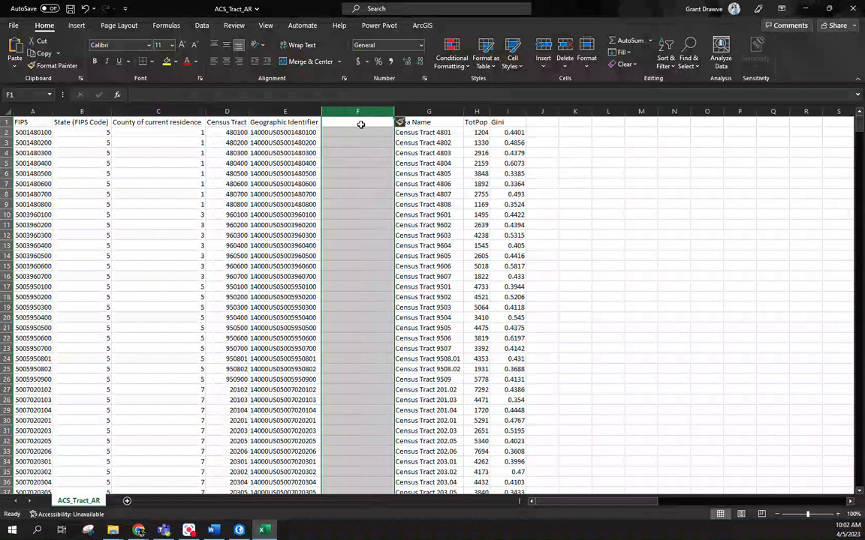
type("GEOID")
key("Return")
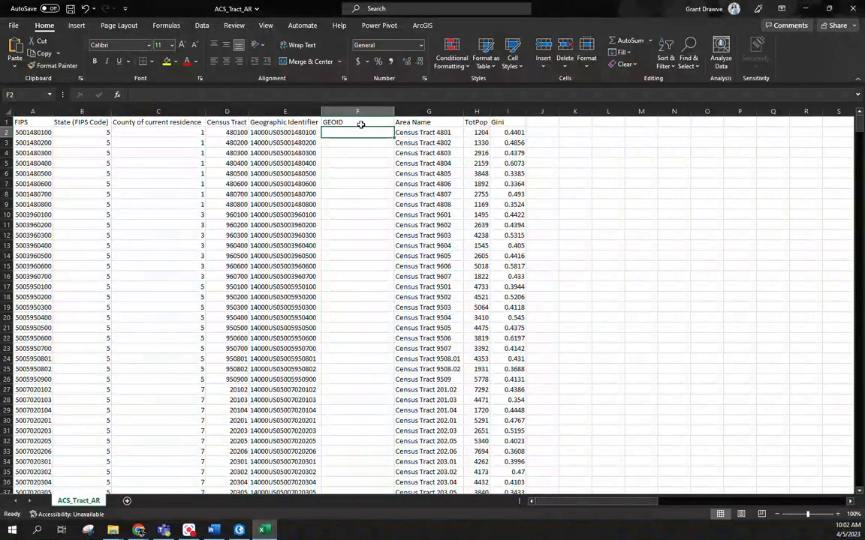
Step: Enter the formula =RIGHT(E2,11) in cell F2 to extract the last 11 characters of the Geographic Identifier
type("=right(")
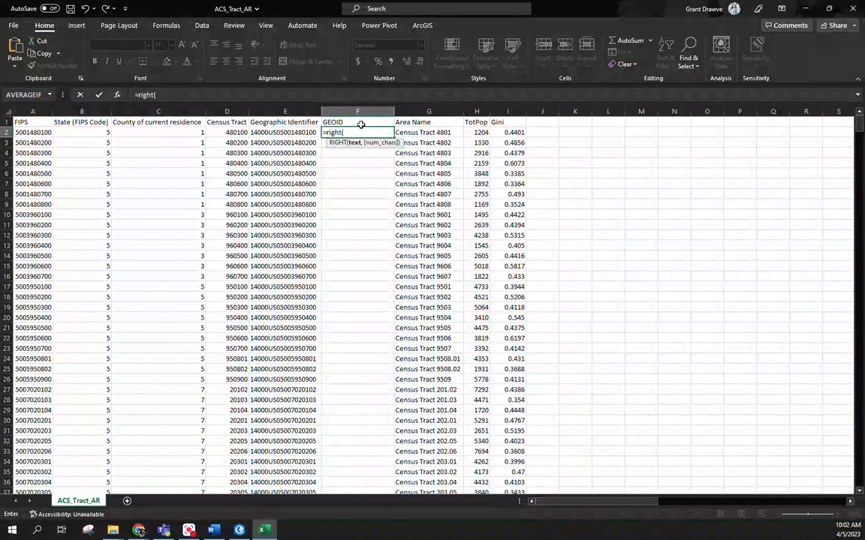
left_click(303, 133)
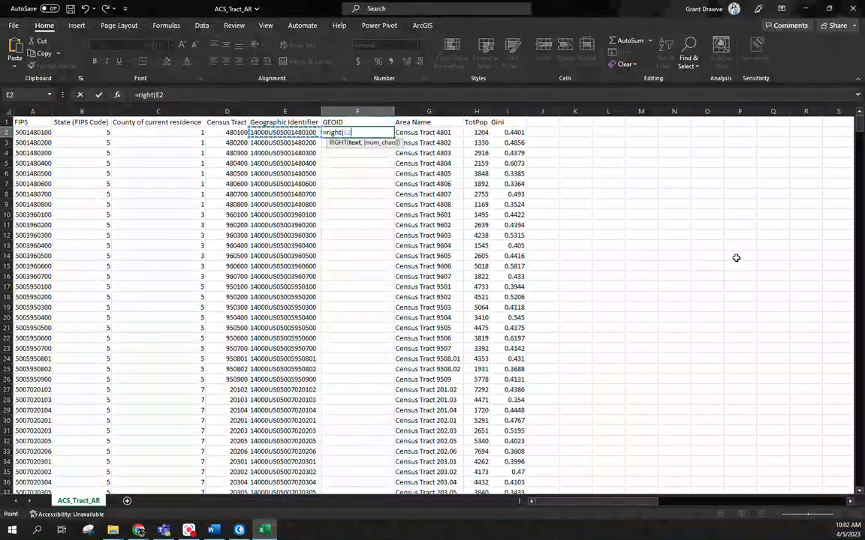
type(",")
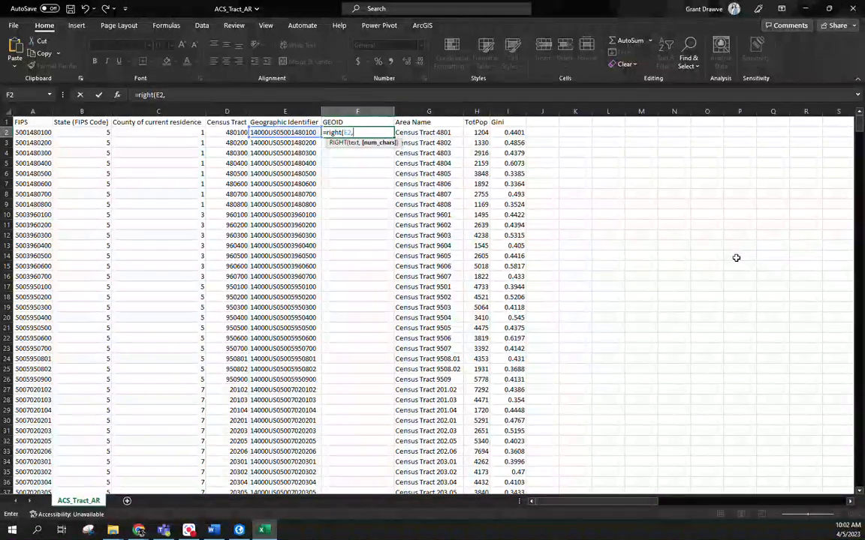
type("11")
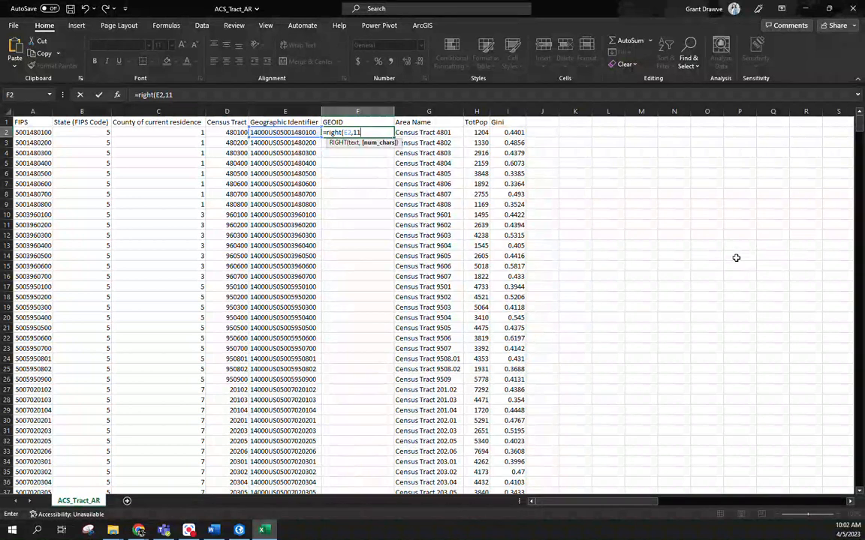
type(")")
key("Return")
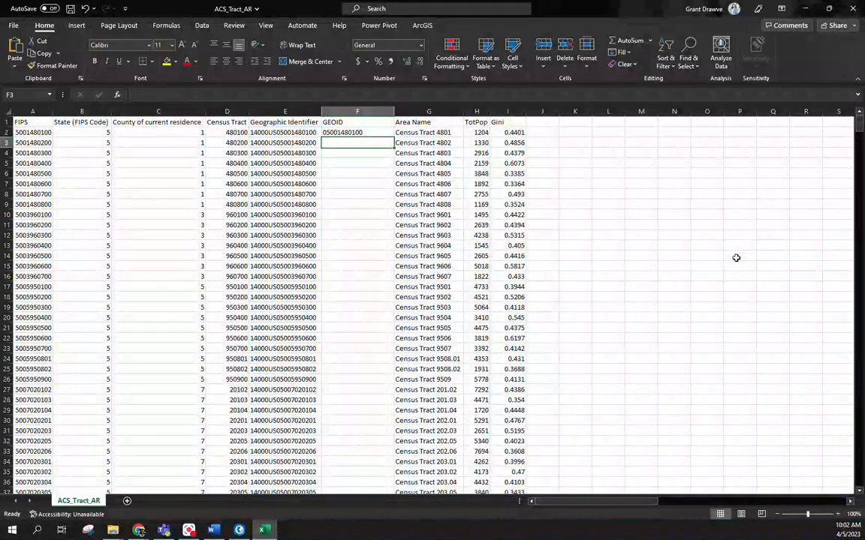
Step: Fill the GEOID formula down to all tract rows and replace the column's formulas with their values
left_click(352, 132)
double_click(393, 138)
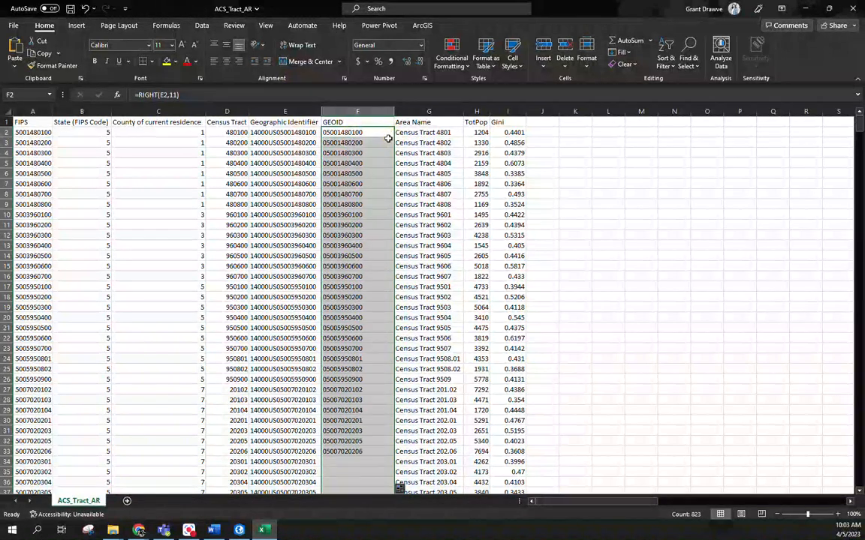
right_click(356, 111)
left_click(383, 144)
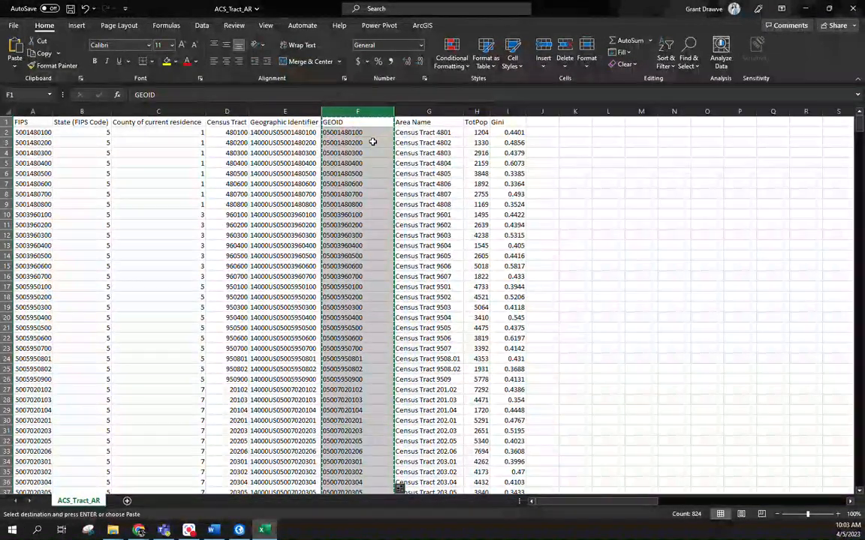
right_click(363, 114)
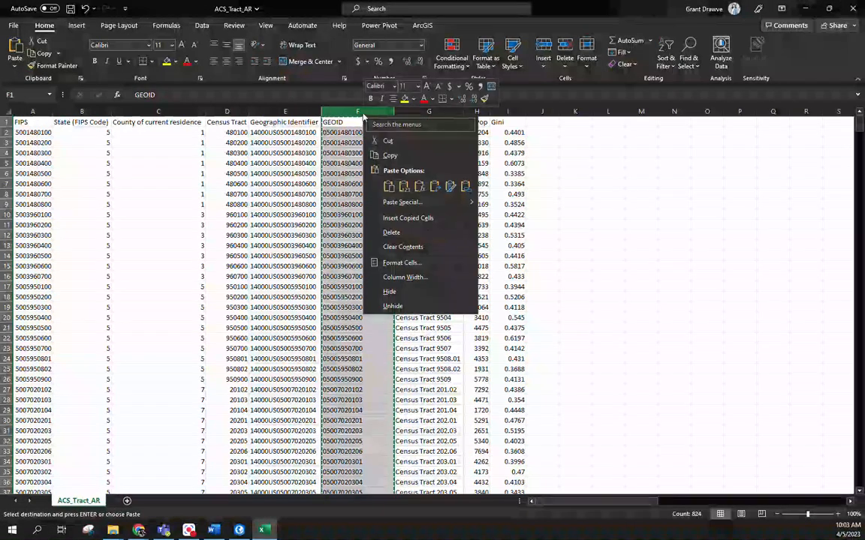
left_click(404, 186)
left_click(357, 152)
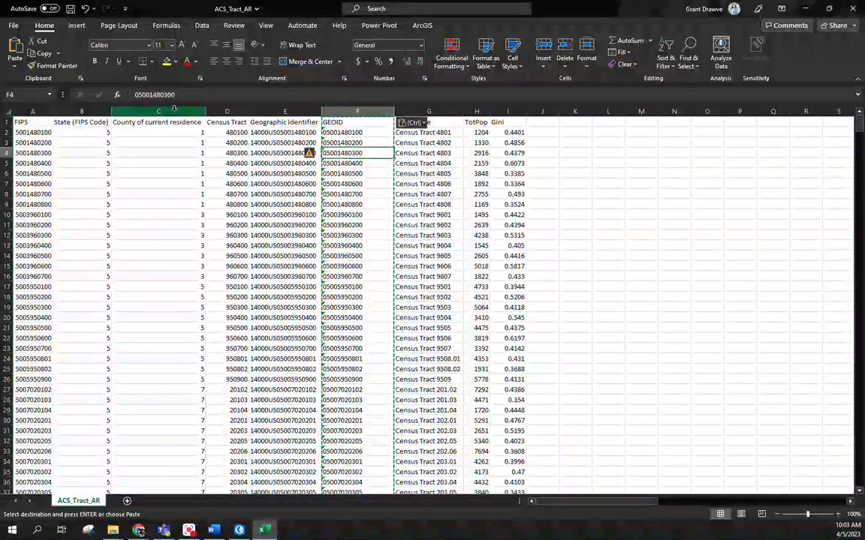
Step: Insert a new column between FIPS and State (FIPS Code) and give it the header Play
left_click_drag(84, 112, 218, 111)
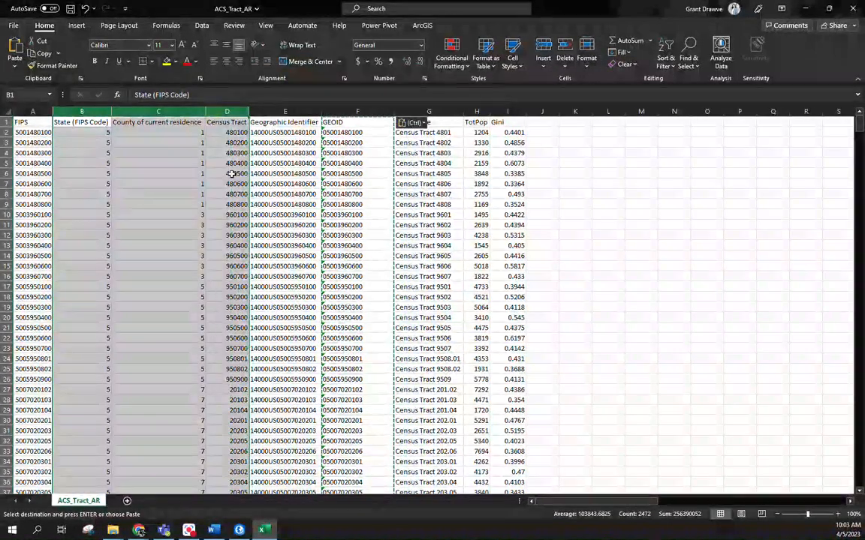
left_click(87, 112)
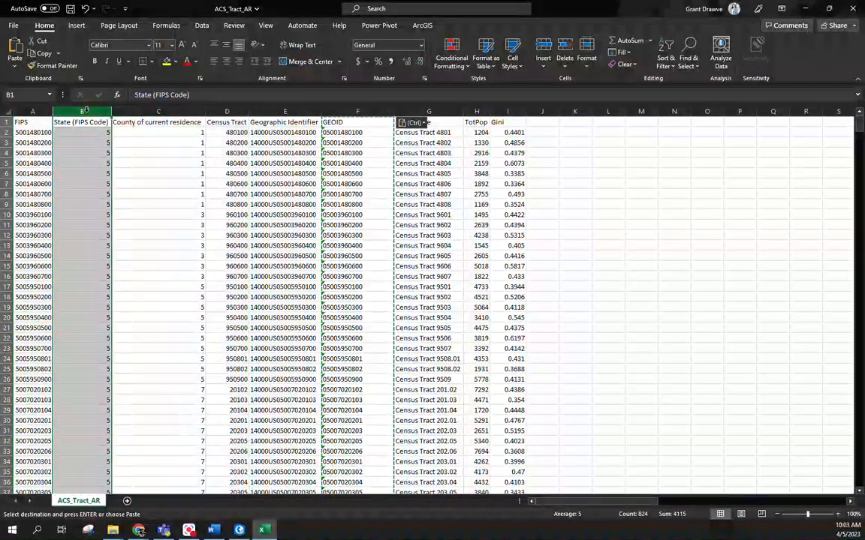
right_click(89, 114)
left_click(114, 215)
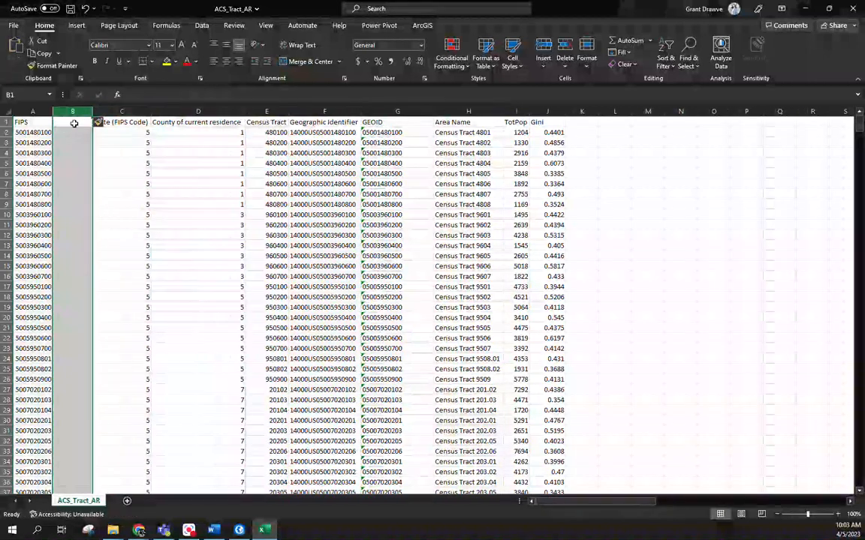
type("Pla")
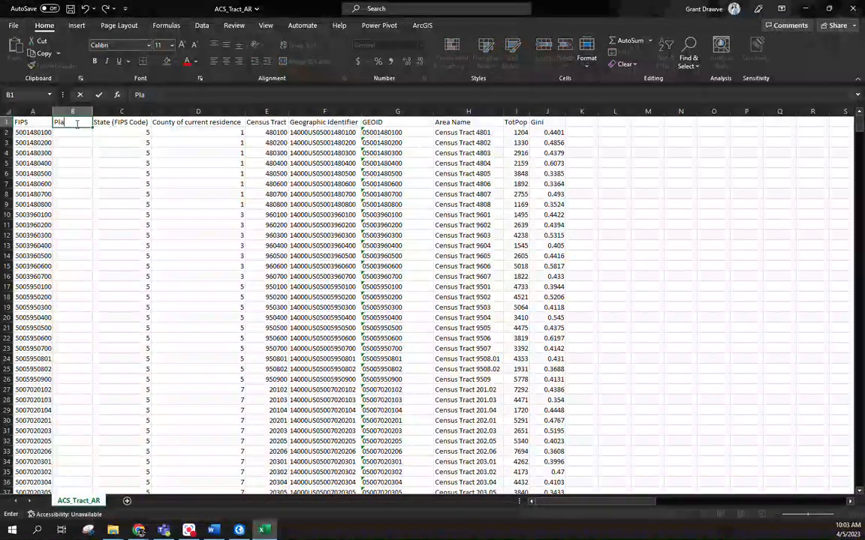
type("=")
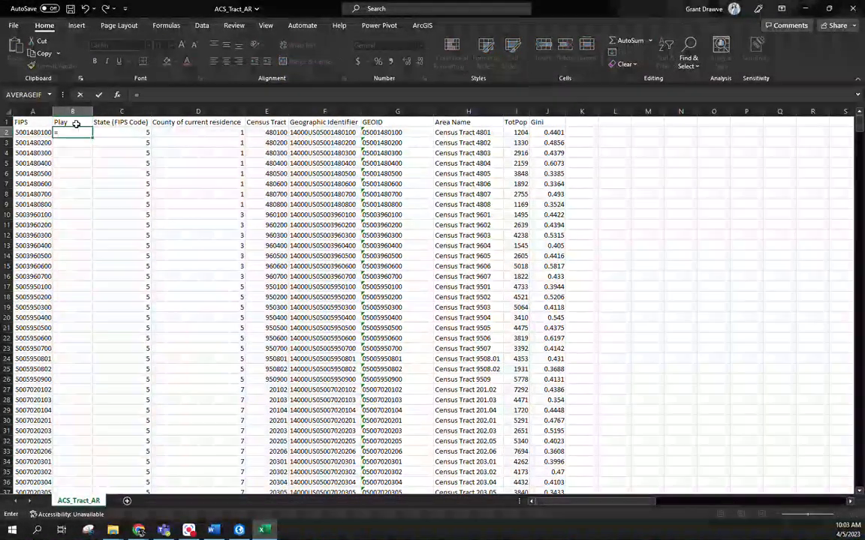
type("concat")
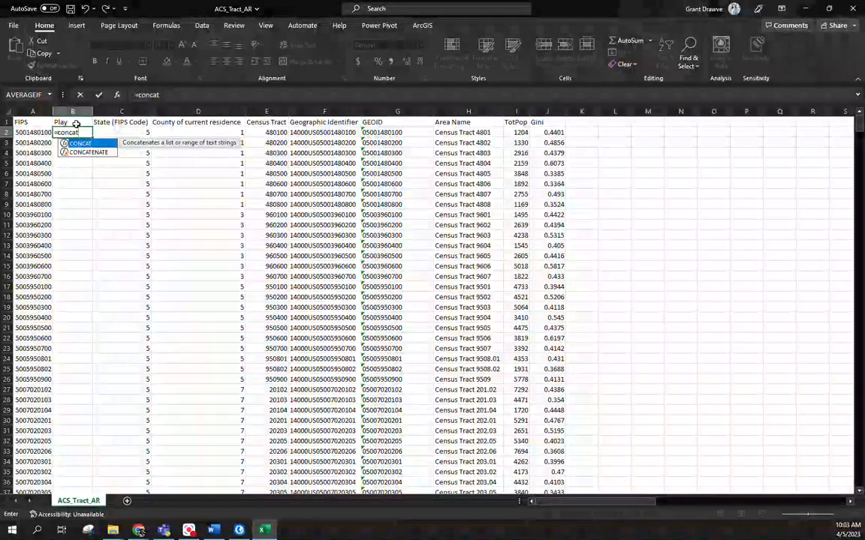
type("(\"0\",")
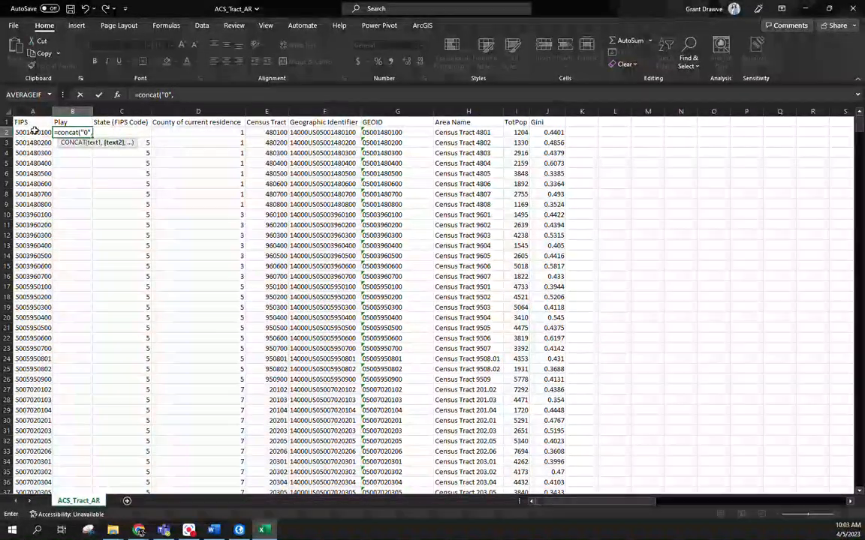
Step: Enter =CONCAT("0",A2) in cell B2, fit the Play column's width and fill the formula down all tract rows
left_click(30, 132)
type(")")
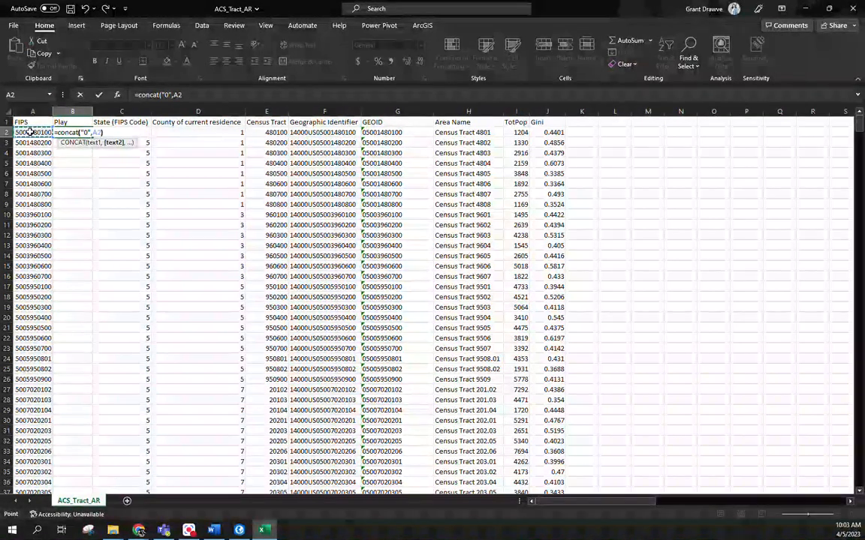
key("Return")
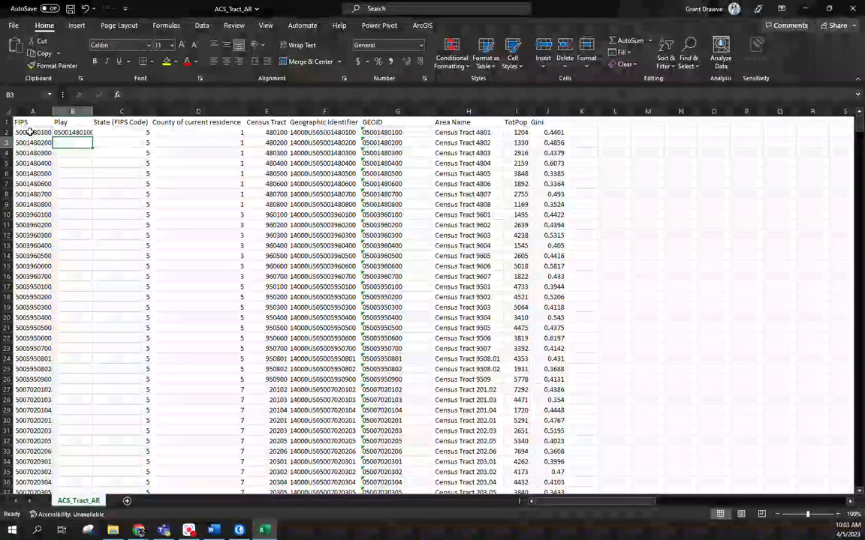
double_click(92, 113)
left_click(85, 132)
double_click(94, 138)
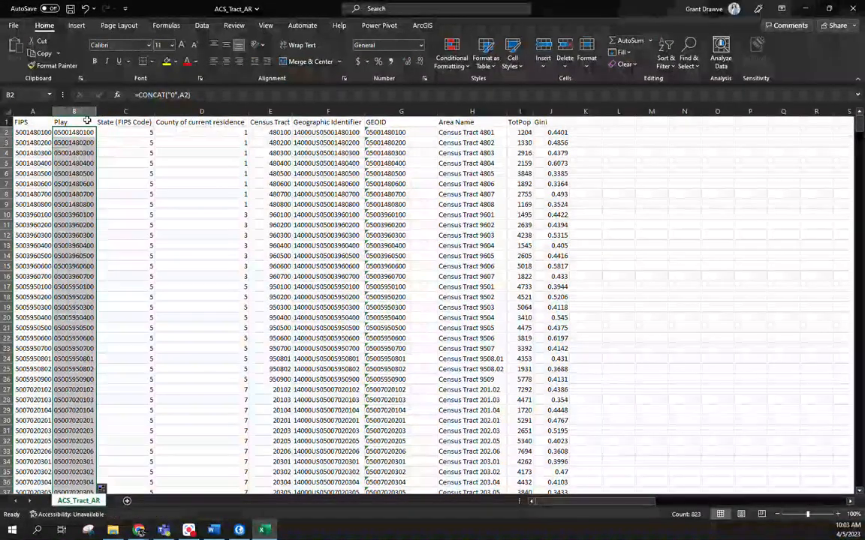
Step: Replace the Play column's formulas with their values
left_click(84, 111)
right_click(84, 111)
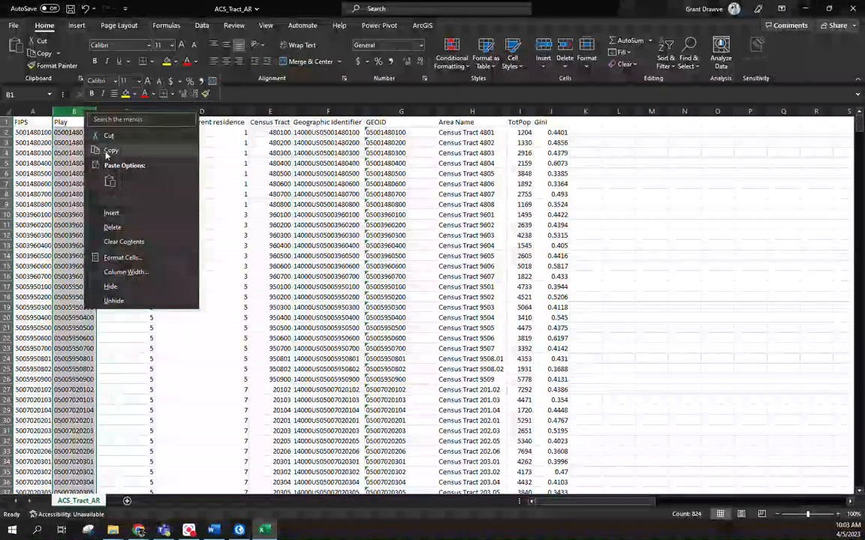
left_click(110, 146)
right_click(73, 113)
left_click(119, 187)
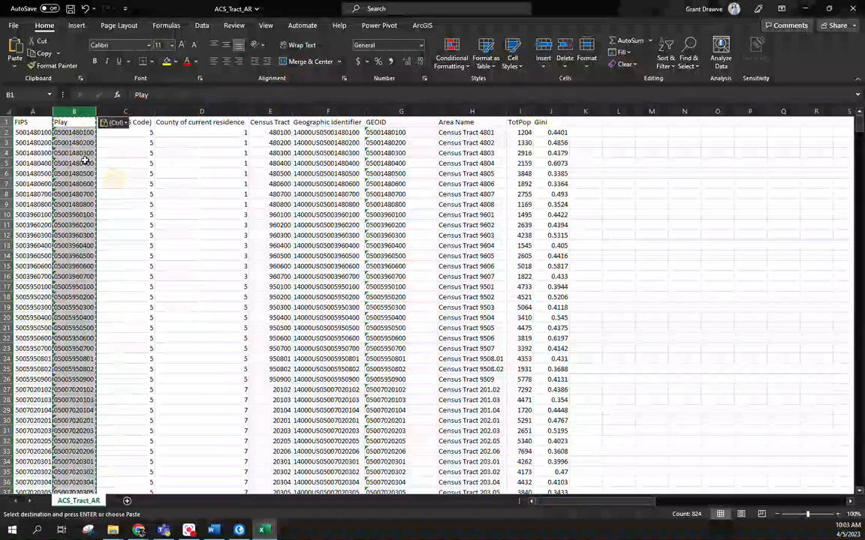
left_click(74, 163)
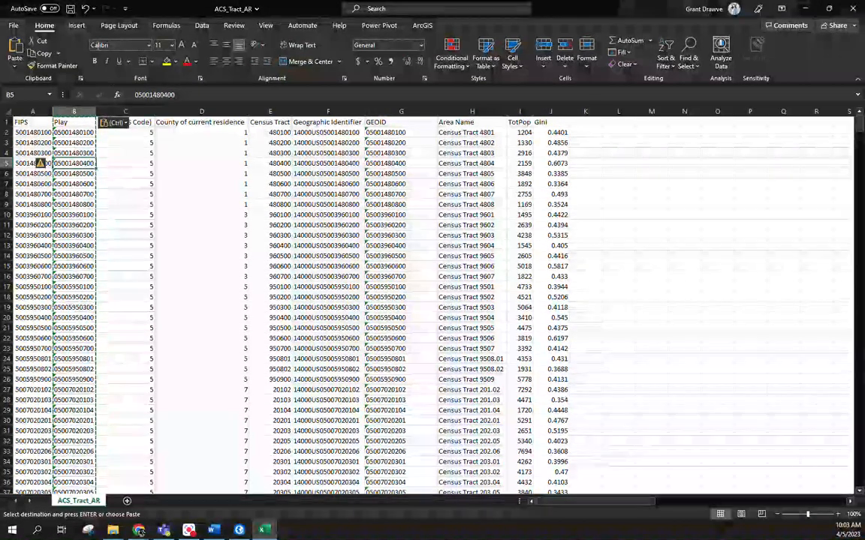
Step: Save the tract data as an Excel Workbook (*.xlsx) named ACS_Tract_AR in the Assignment folder and close it
left_click(70, 8)
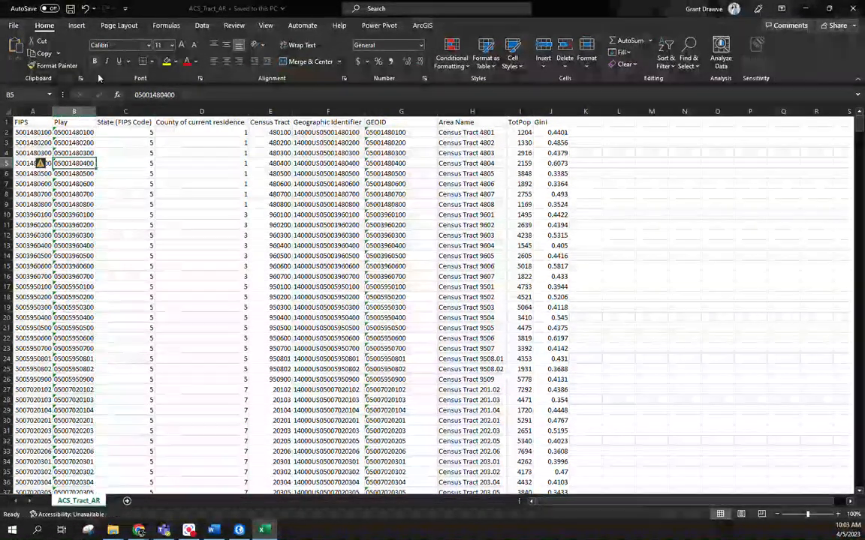
left_click(14, 26)
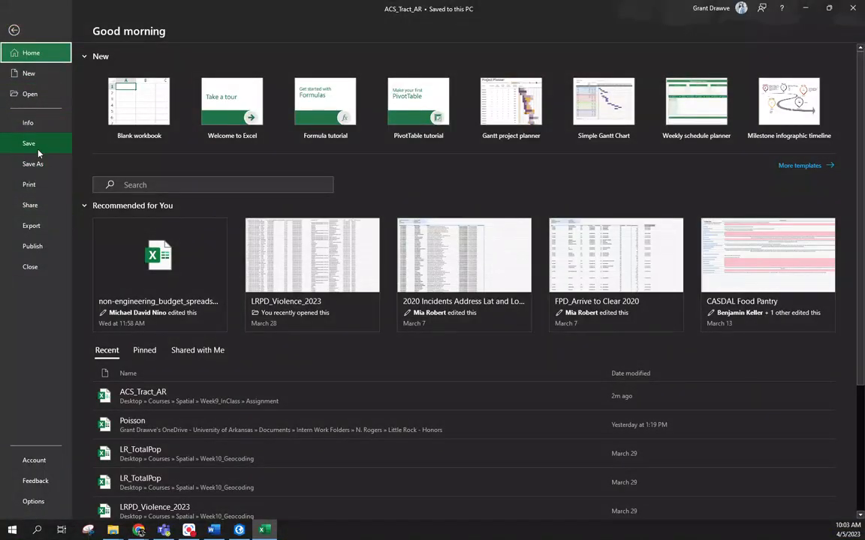
left_click(33, 164)
left_click(366, 91)
left_click(323, 102)
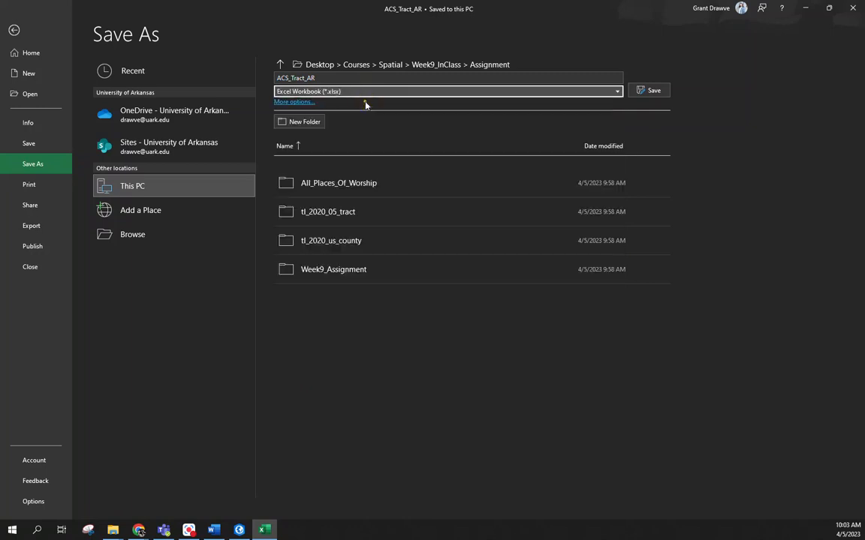
left_click(650, 90)
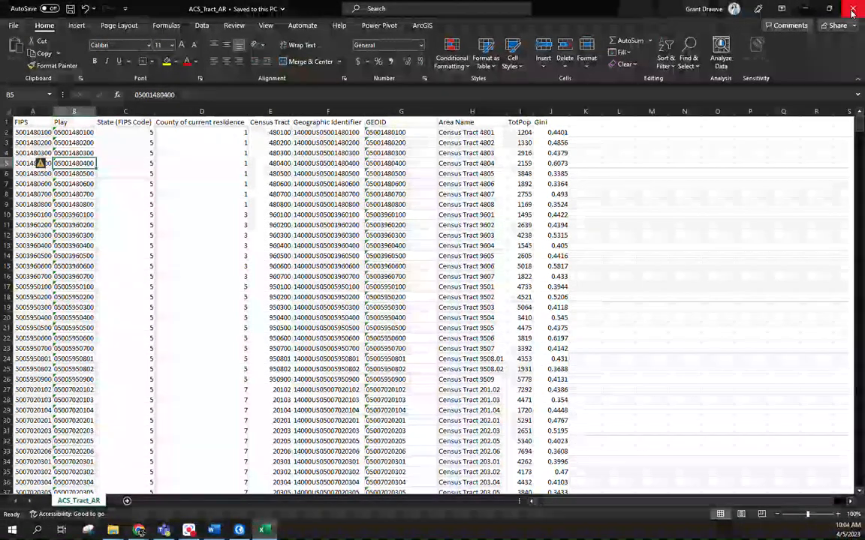
left_click(800, 8)
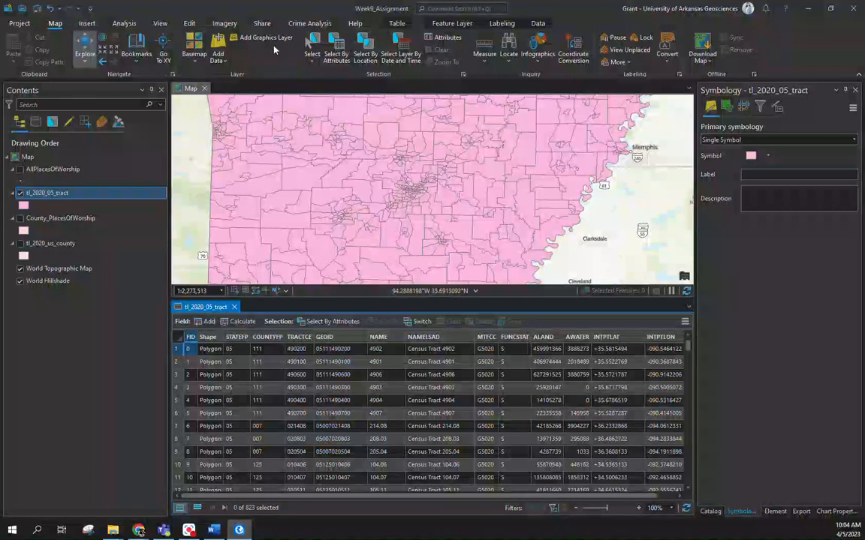
Step: In ArcGIS Pro, add the ACS_Tract_AR$ sheet from ACS_Tract_AR.xlsx in the Assignment folder to the map
left_click(216, 42)
left_click(276, 94)
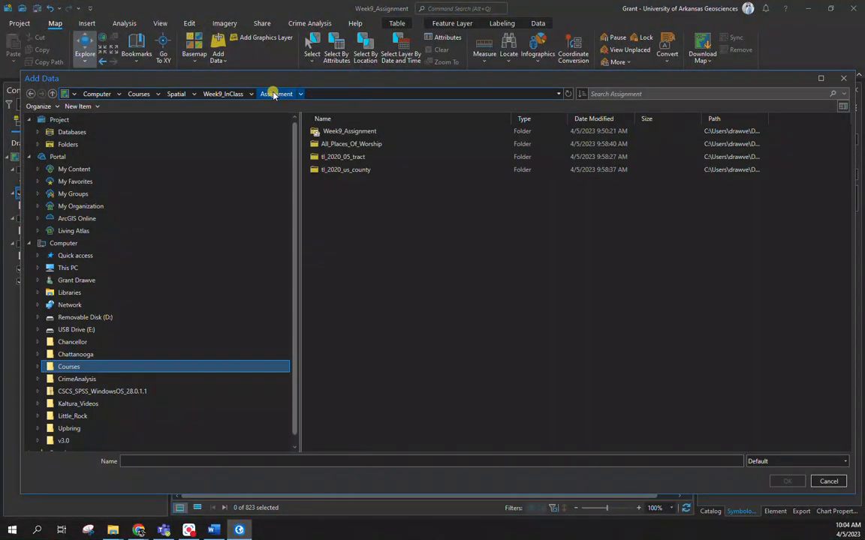
left_click(568, 95)
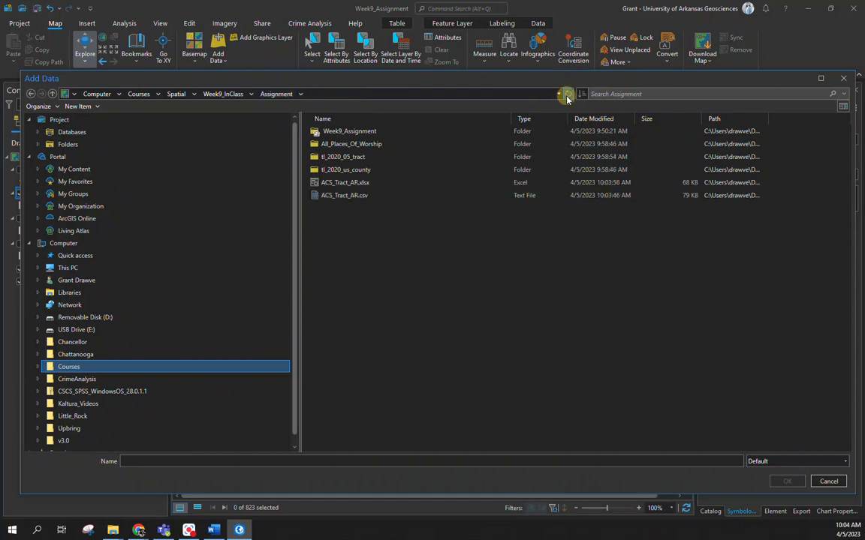
double_click(345, 184)
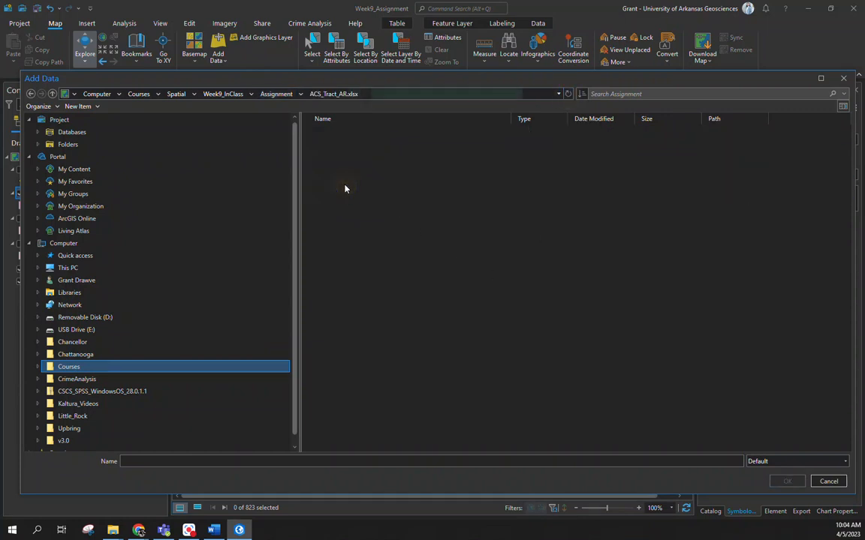
left_click(336, 132)
double_click(336, 132)
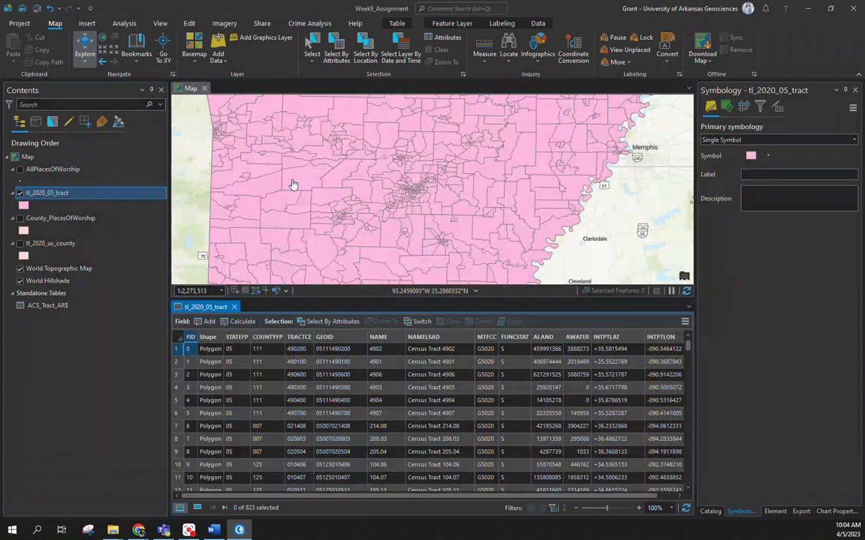
Step: Open the ACS_Tract_AR$ table and compare its GEOID field with the one in the tl_2020_05_tract table
right_click(37, 306)
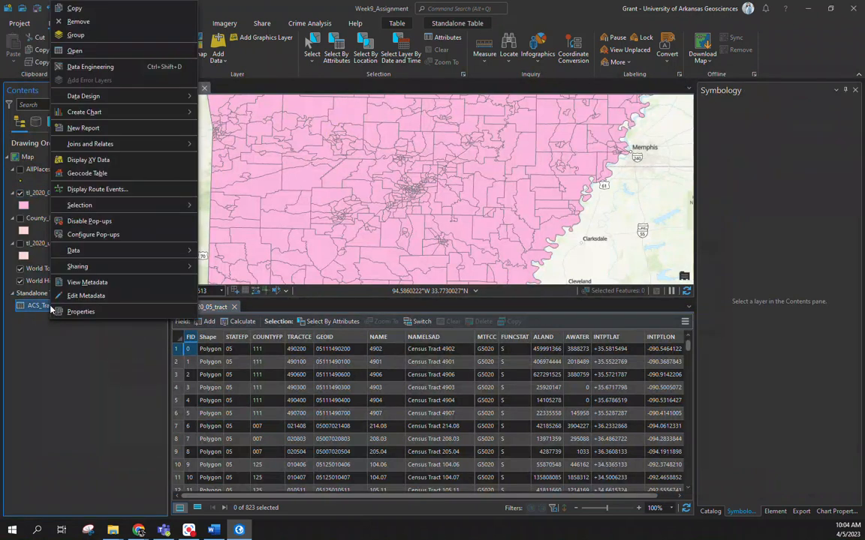
left_click(99, 52)
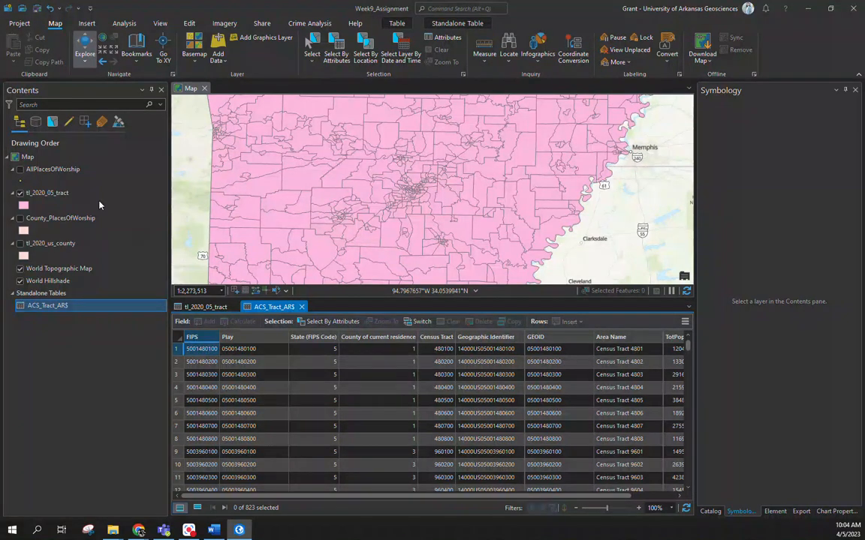
left_click(207, 308)
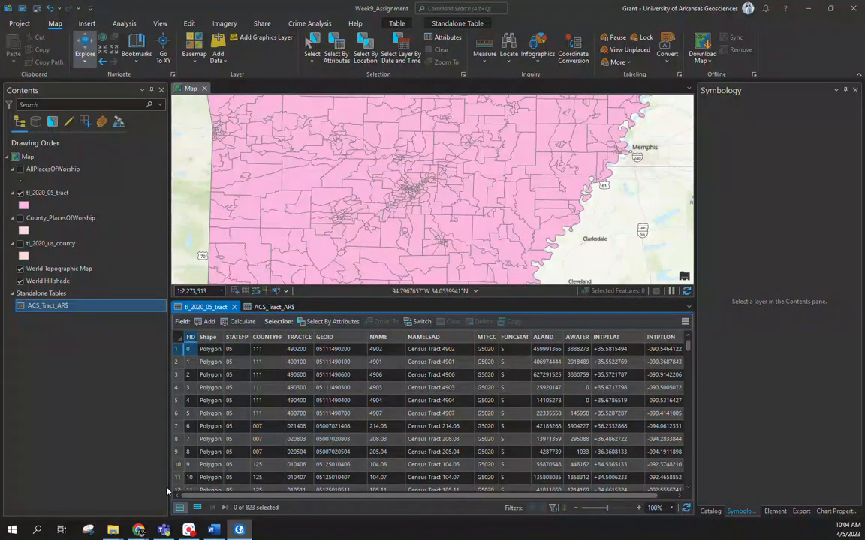
Step: Switch to Chrome and view the Social Explorer report of Total Population and Gini Index by census tract
mouse_move(139, 530)
left_click(328, 481)
scroll(352, 360, "down", 1)
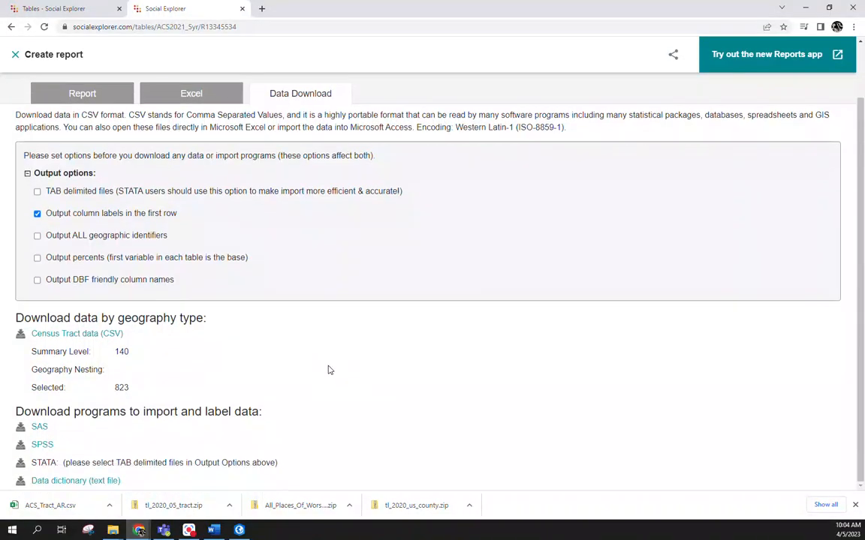
left_click(78, 95)
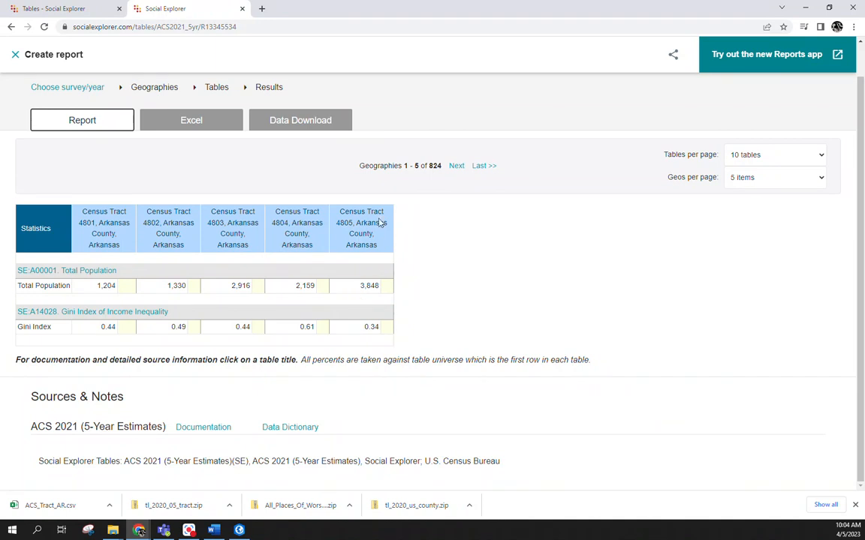
Step: Go to google.com and search for "what is the gini index coefficient"
left_click(385, 26)
type("google.com")
key("Return")
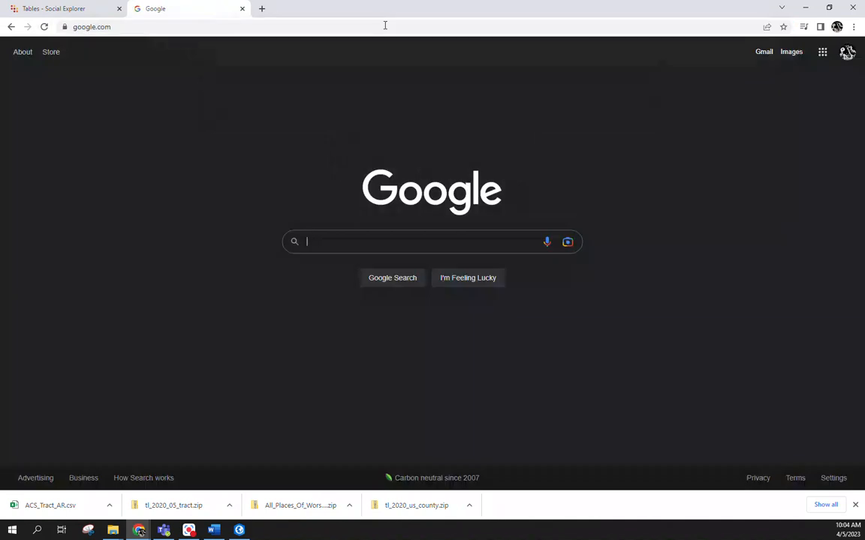
type("what is the ")
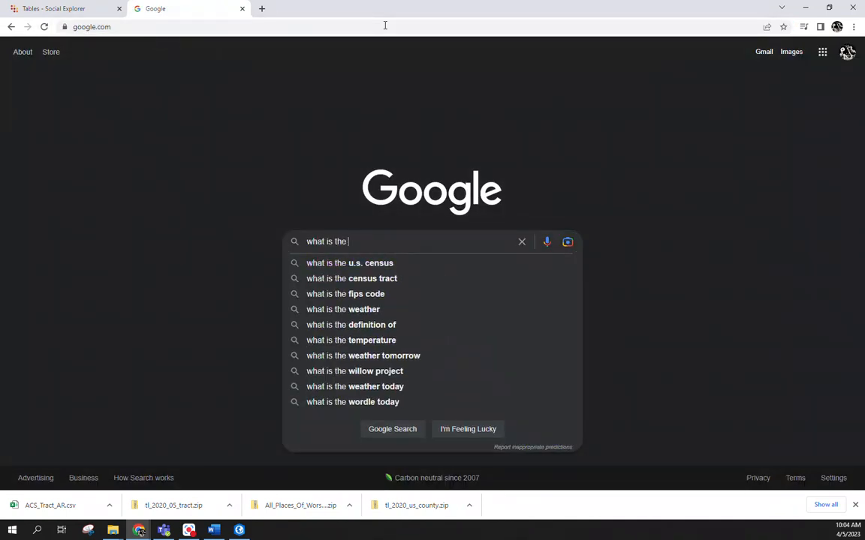
type("gini inde")
type("x")
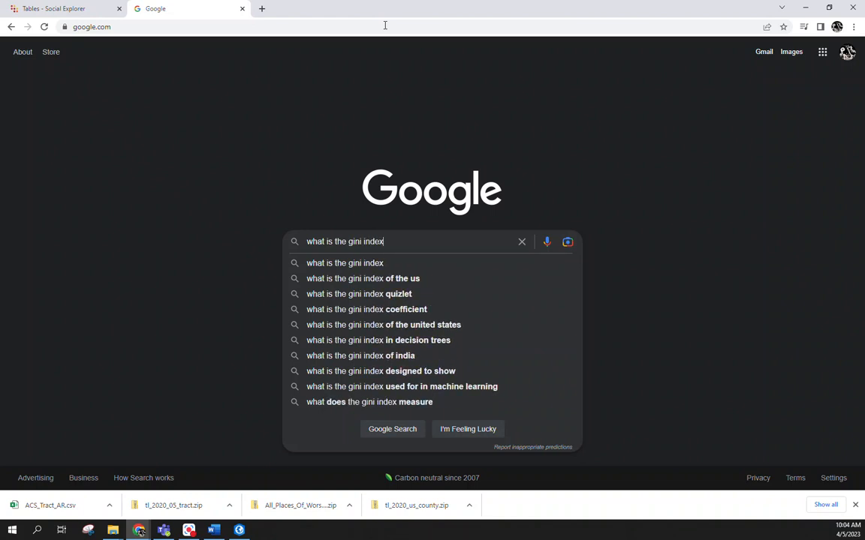
left_click(410, 309)
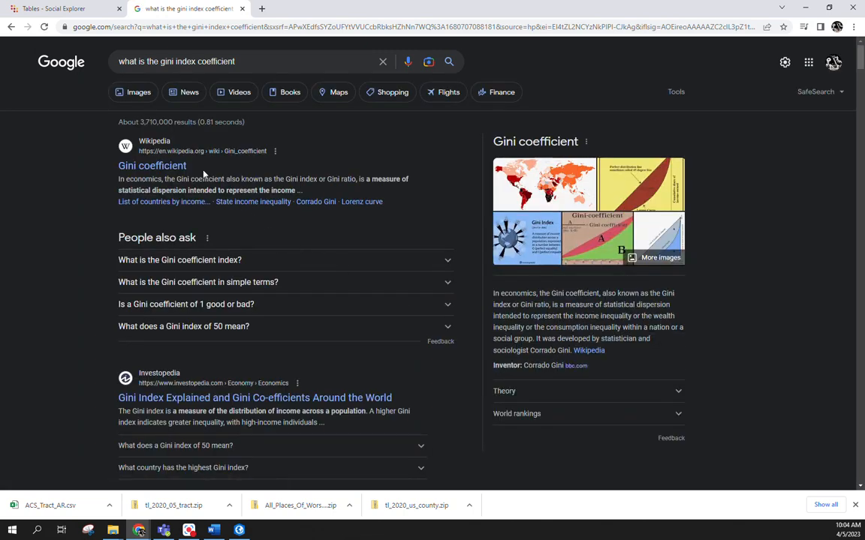
Step: Open the Census Bureau's Gini Index result and read its definition of the measure
scroll(203, 174, "down", 3)
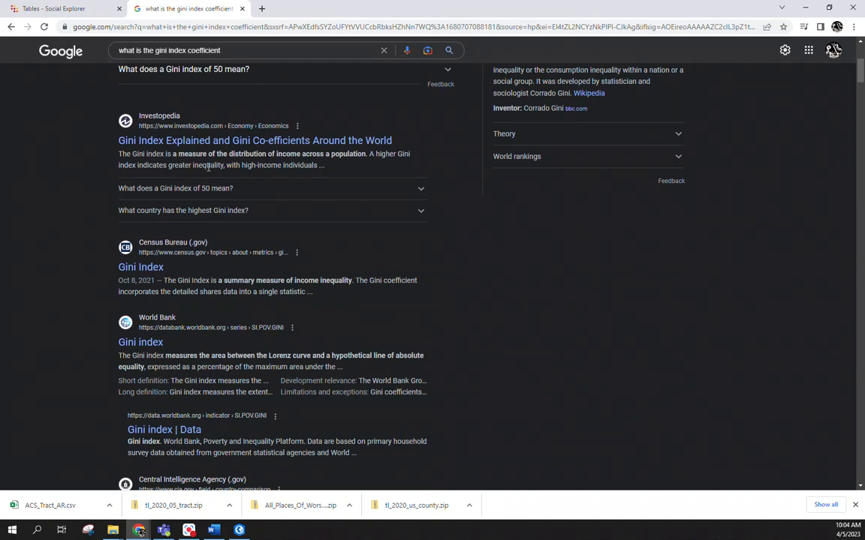
left_click(144, 271)
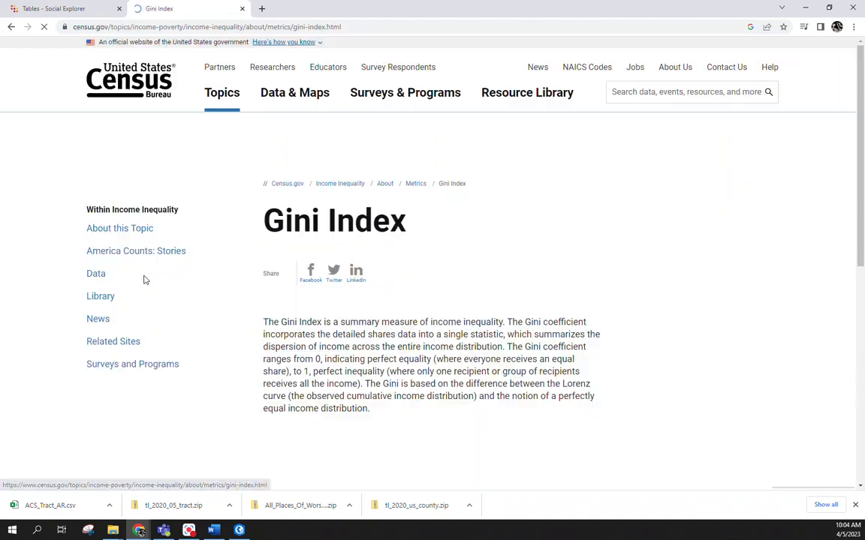
scroll(274, 291, "down", 2)
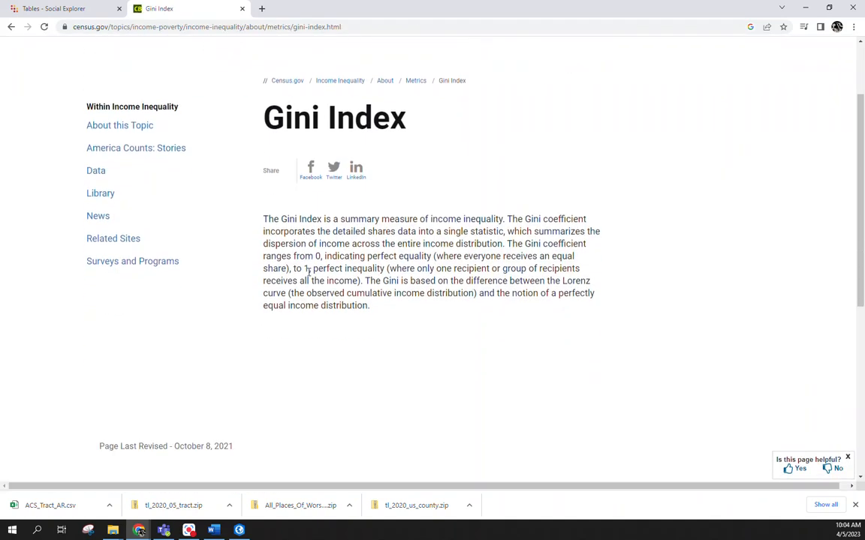
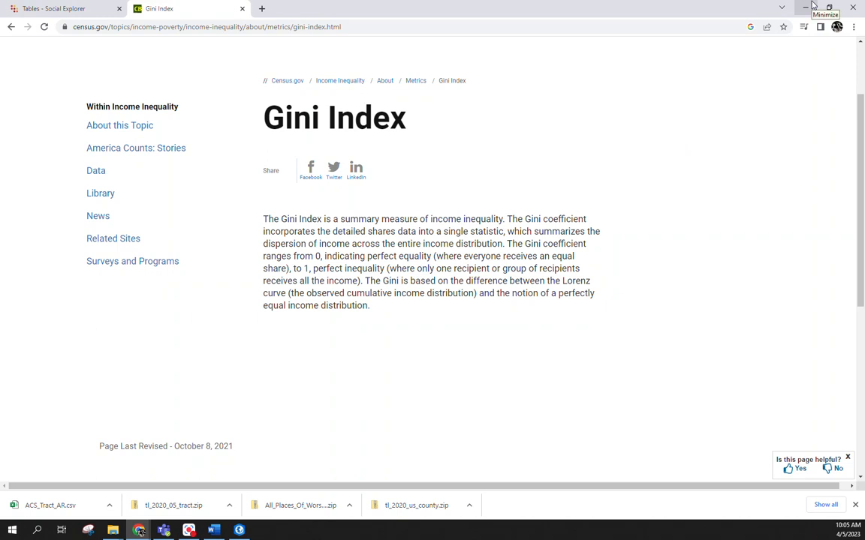
Step: Switch to ArcGIS Pro and review the GEOID, TotPop and Gini fields in the ACS_Tract_AR$ table
left_click(812, 6)
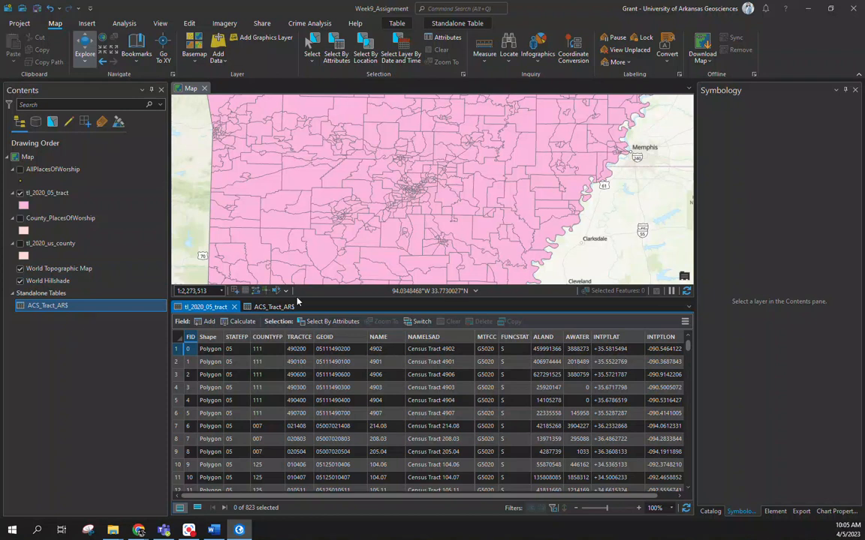
left_click(262, 309)
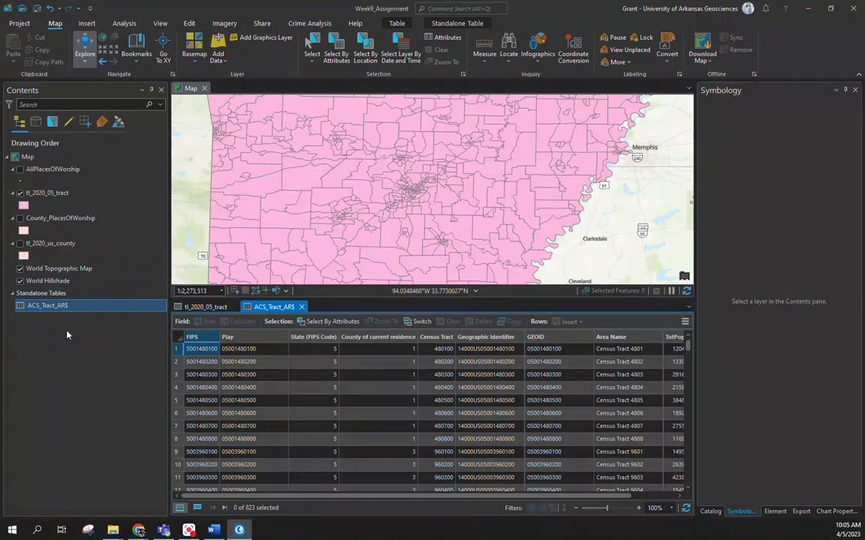
left_click_drag(556, 497, 600, 496)
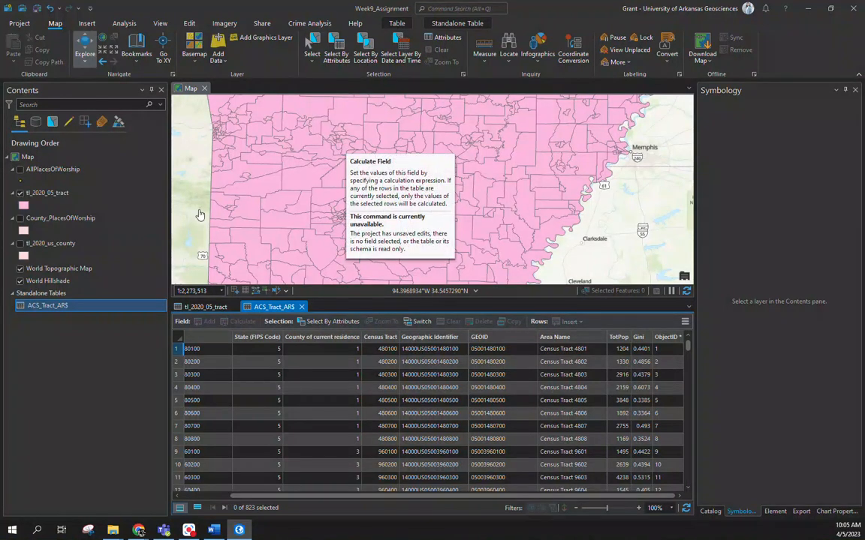
Step: Set up an attribute join from tl_2020_05_tract to ACS_Tract_AR$, using GEOID as the join field in both tables
left_click(41, 193)
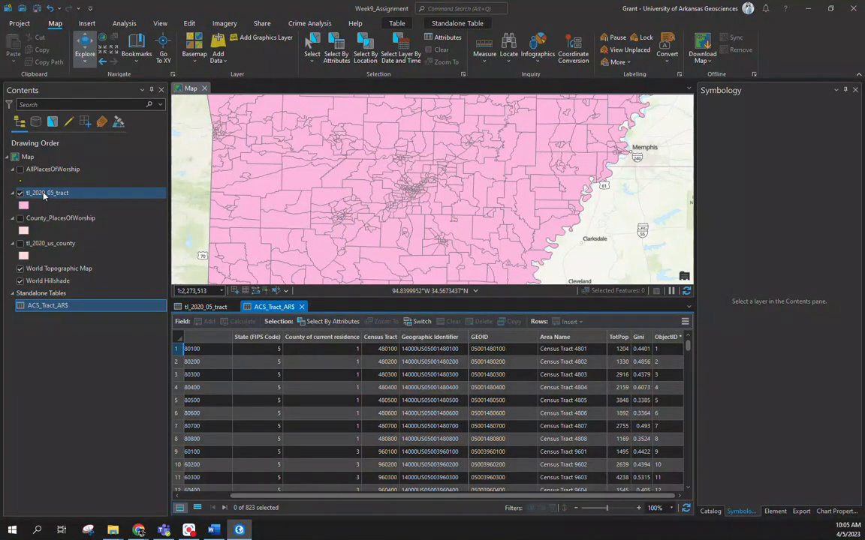
right_click(43, 196)
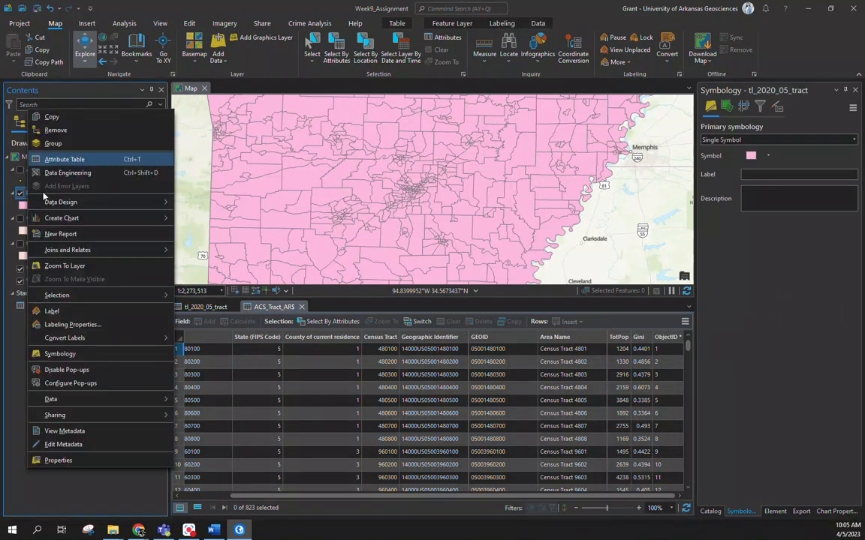
mouse_move(98, 250)
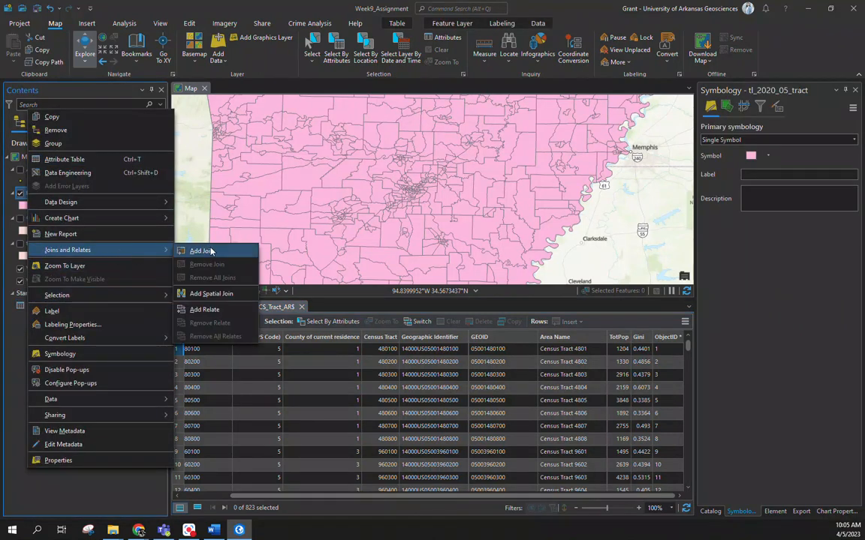
left_click(201, 251)
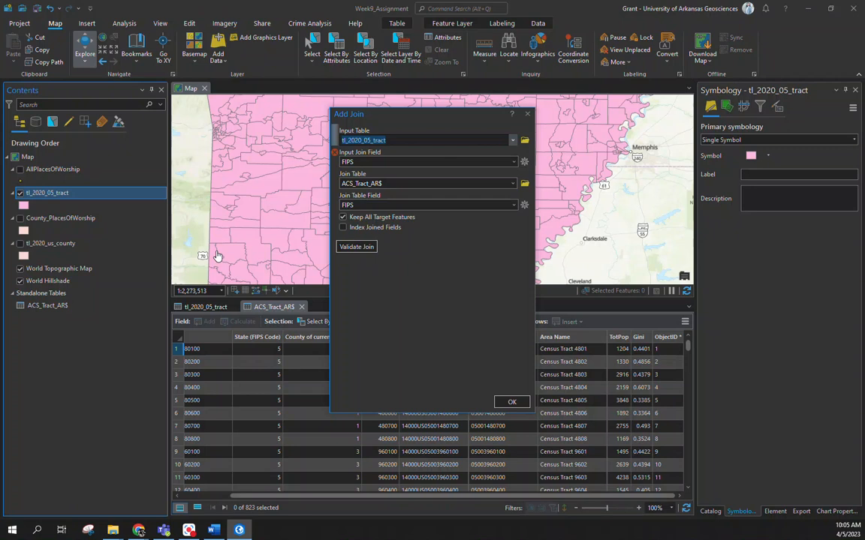
left_click_drag(461, 122, 616, 154)
left_click(204, 308)
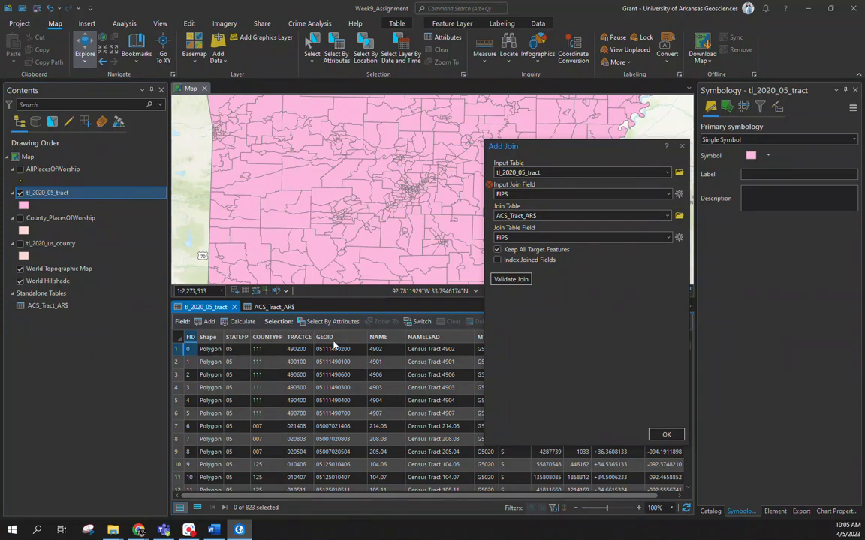
left_click(668, 195)
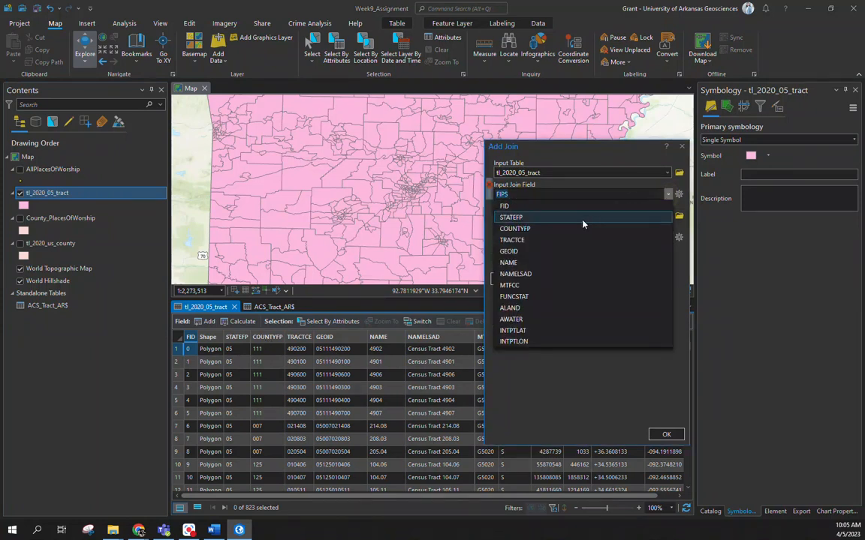
left_click(530, 251)
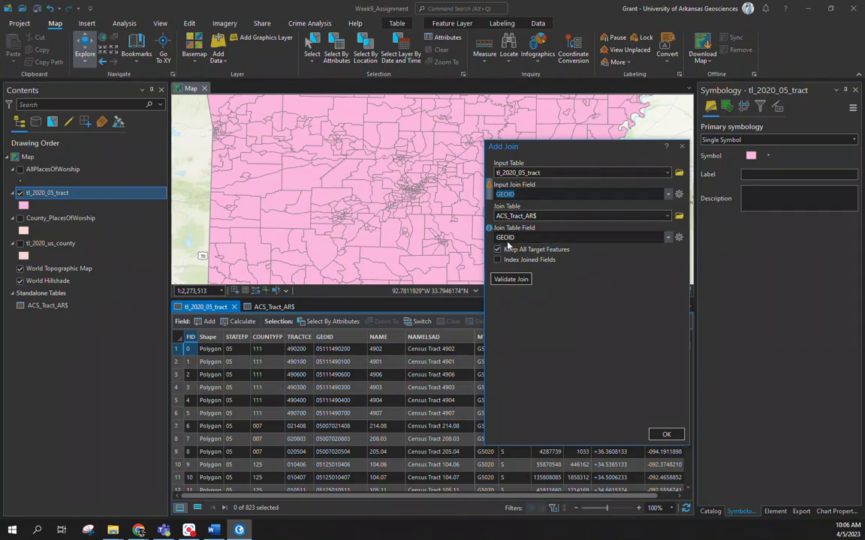
Step: Validate the GEOID join between the tract layer and the ACS table, and run it
left_click(511, 279)
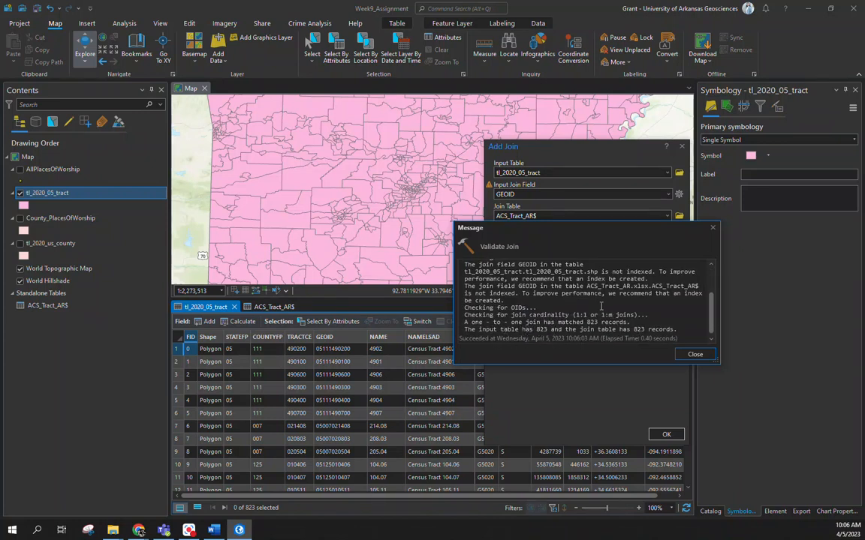
left_click(695, 354)
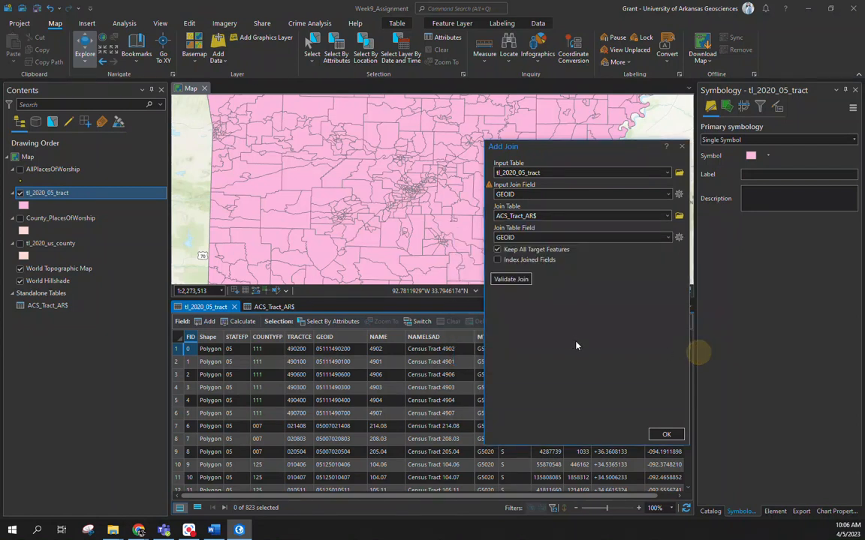
left_click(665, 434)
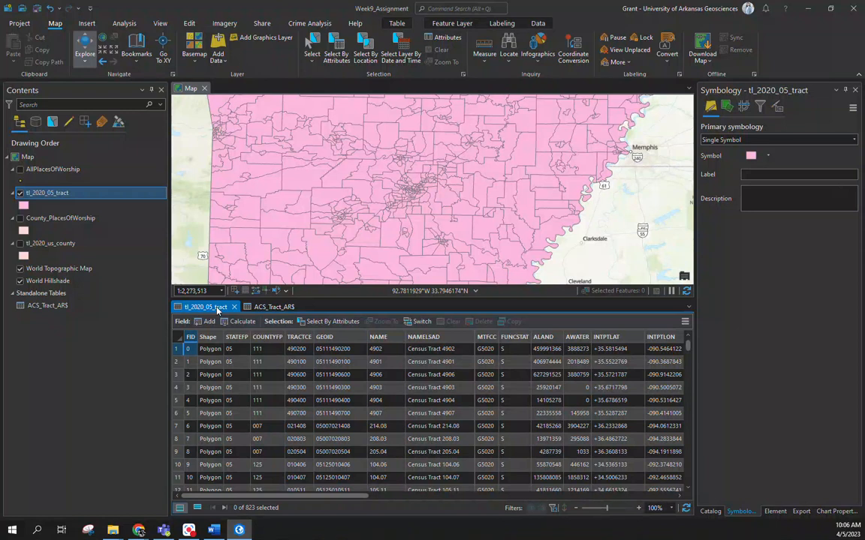
Step: Check the joined TotPop and Gini fields in the tl_2020_05_tract attribute table, and close both open tables
left_click(300, 308)
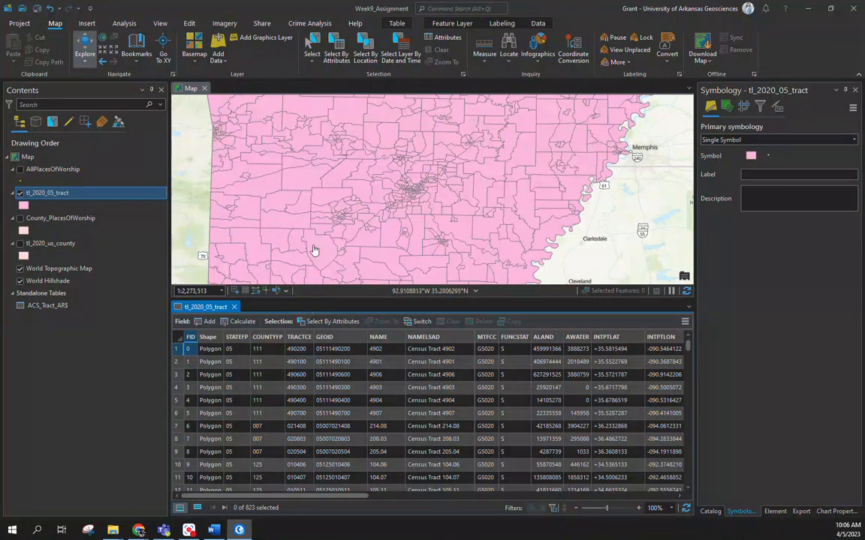
left_click(518, 493)
left_click_drag(518, 492, 594, 492)
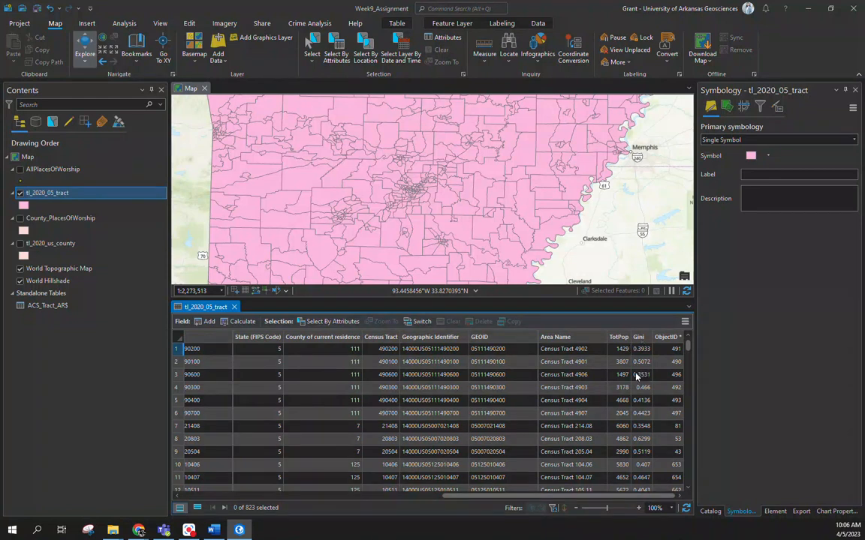
left_click(235, 307)
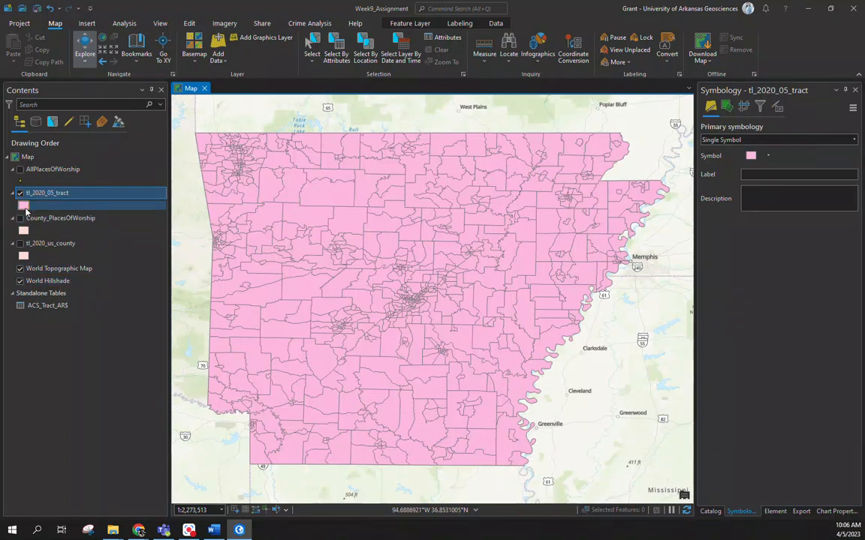
Step: Symbolize the tl_2020_05_tract layer with graduated colors based on the Gini field
left_click(737, 140)
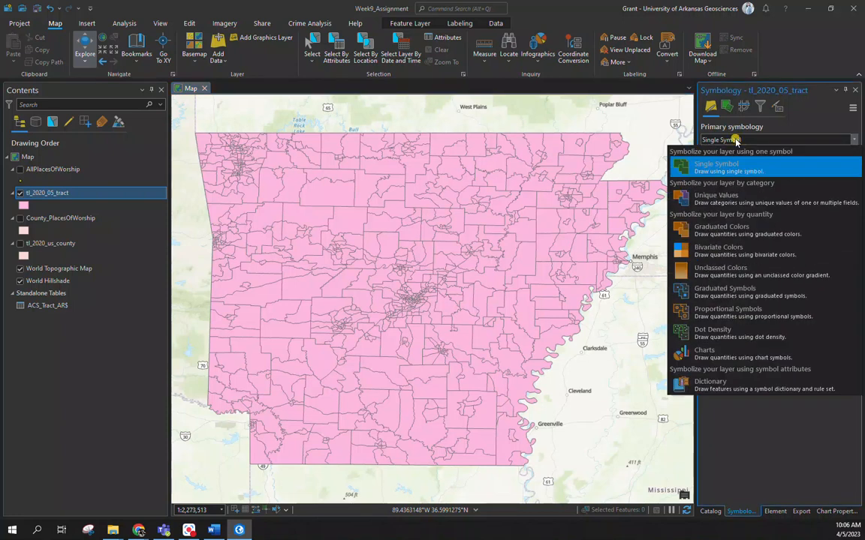
left_click(746, 234)
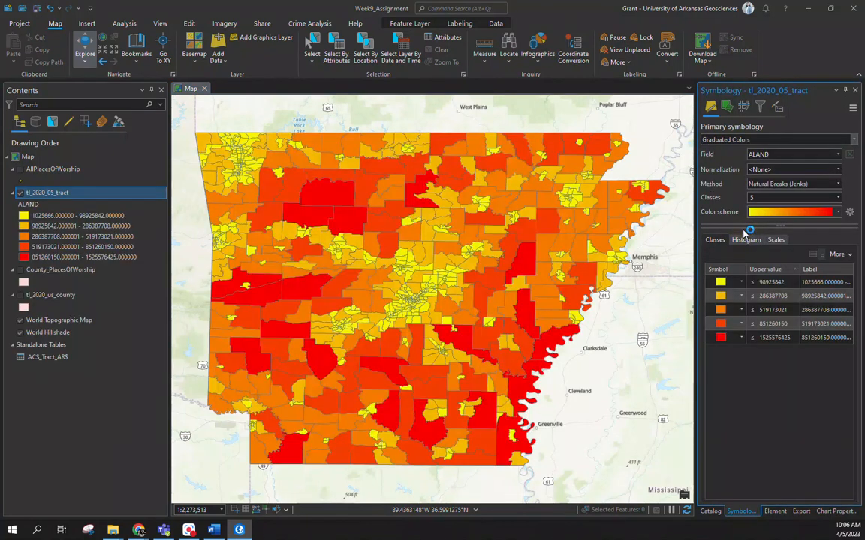
left_click(778, 155)
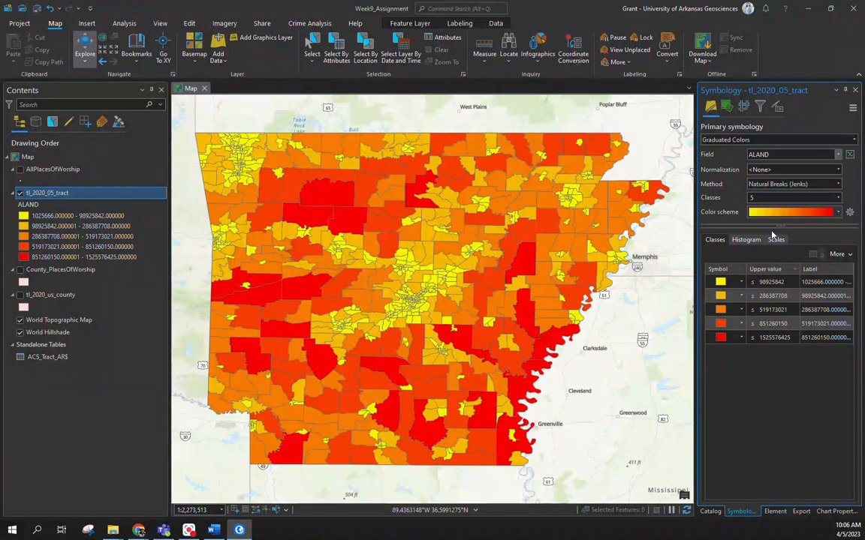
left_click(772, 235)
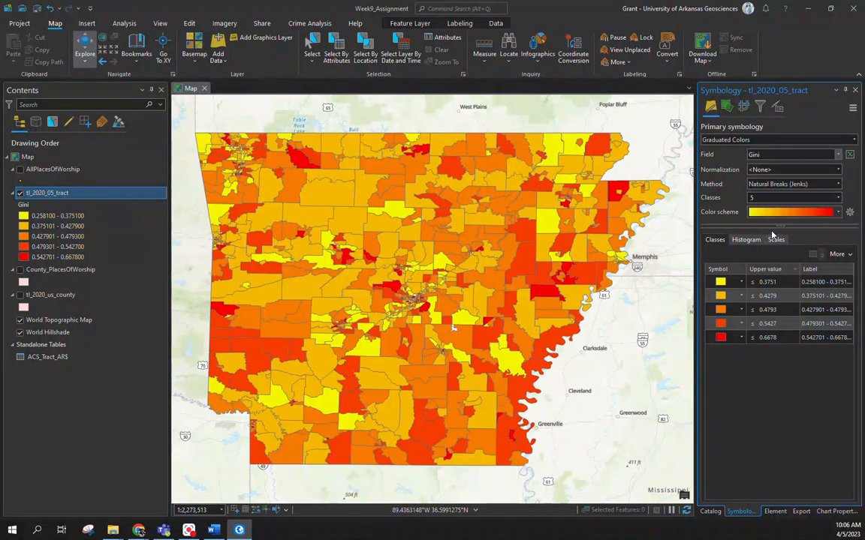
Step: Classify the Gini values by Quantile and reverse the class order so the highest values are listed first
left_click(792, 186)
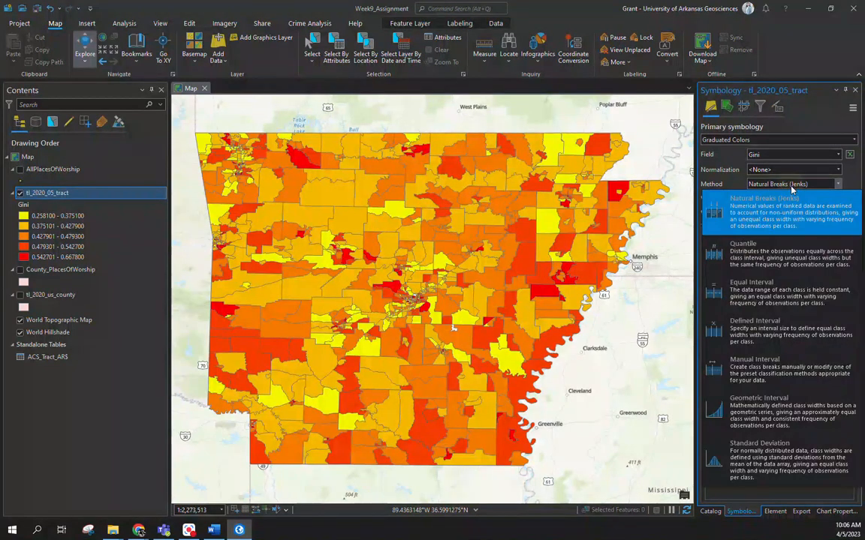
left_click(792, 264)
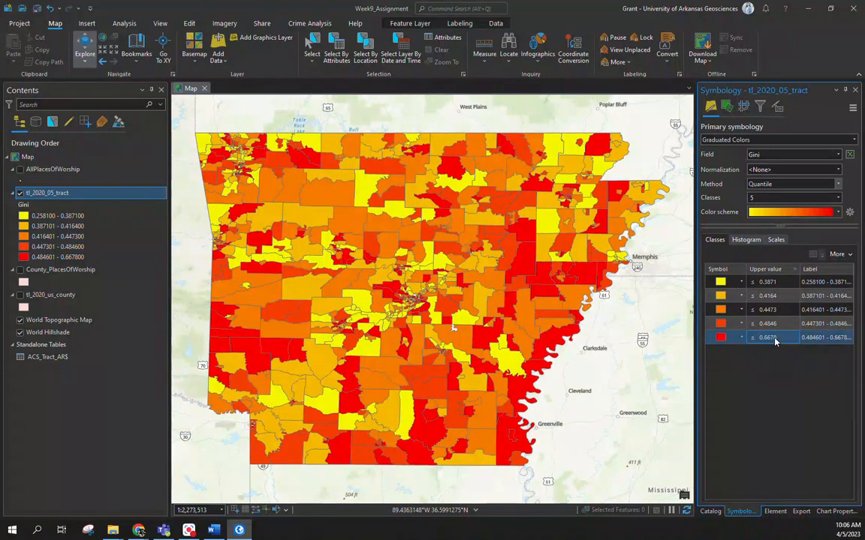
right_click(719, 269)
left_click(742, 276)
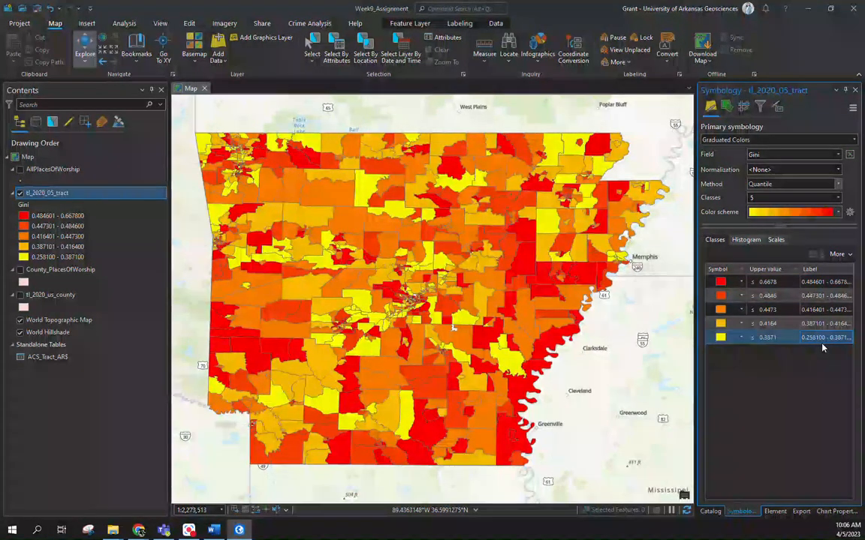
Step: Label the highest Gini class "Highest 20%"
left_click(817, 286)
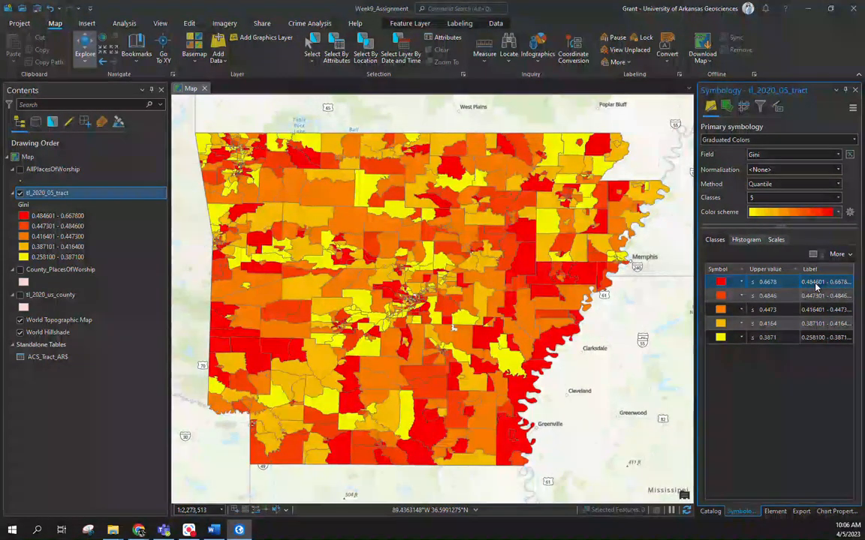
left_click(817, 286)
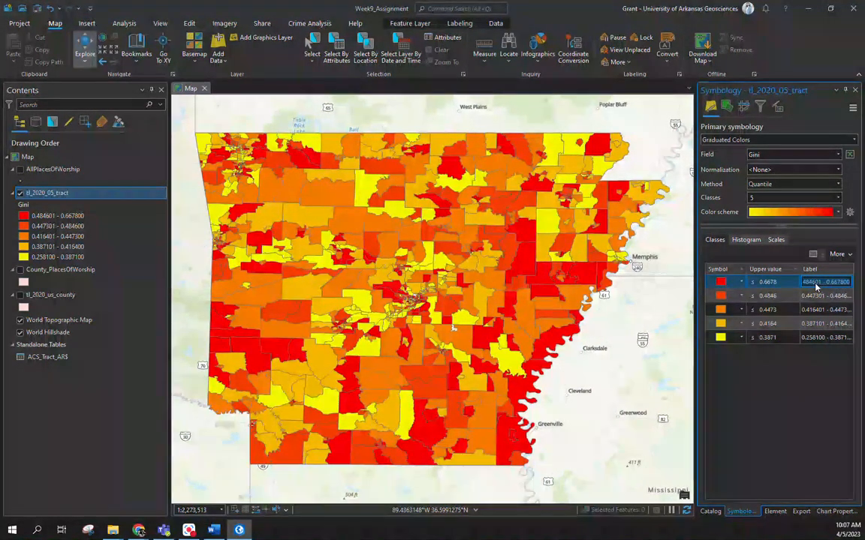
type("Highest ")
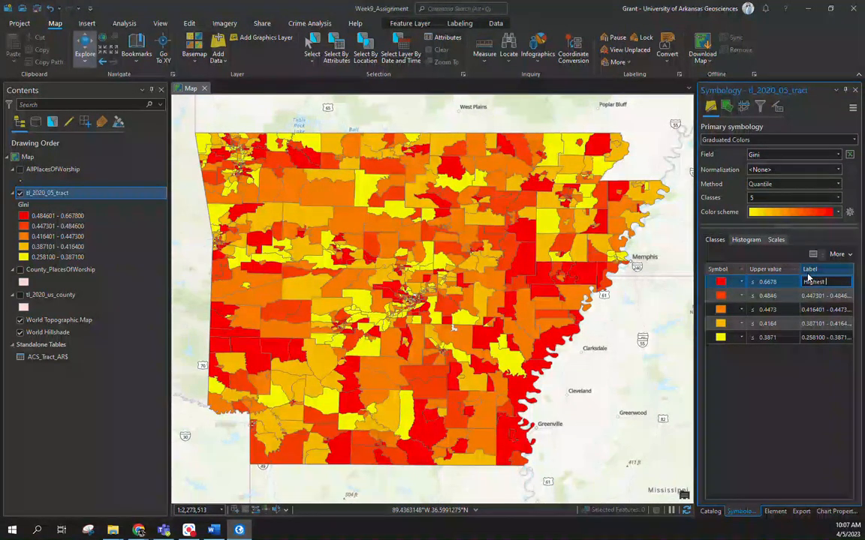
type("20%")
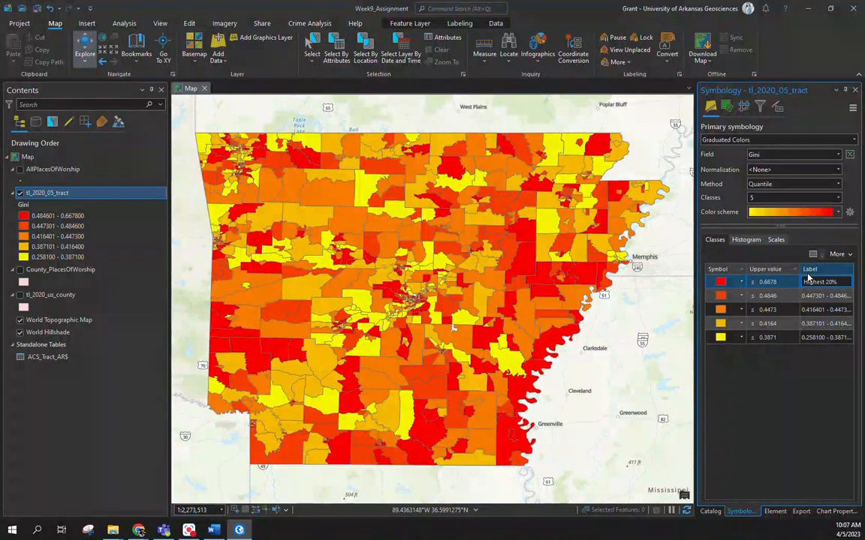
key("Tab")
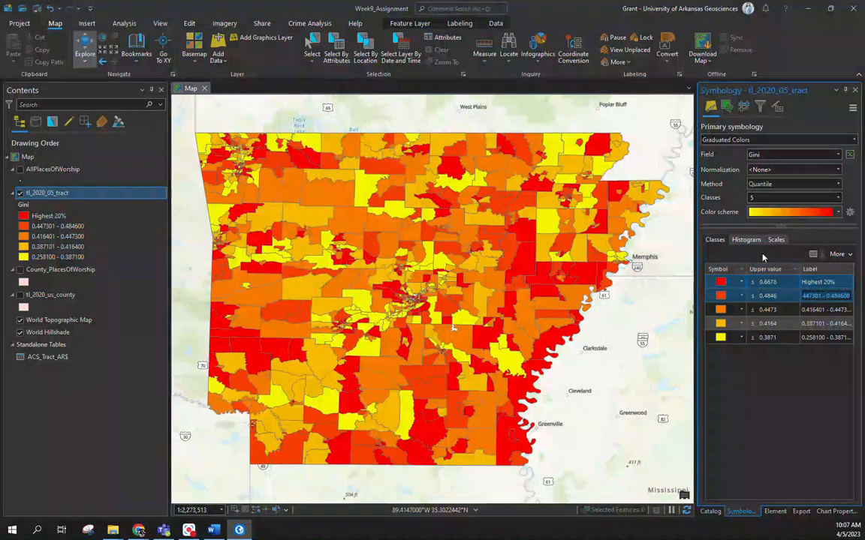
Step: Clear the labels of the three middle Gini classes and label the lowest class "Lowest 20%"
key("BackSpace")
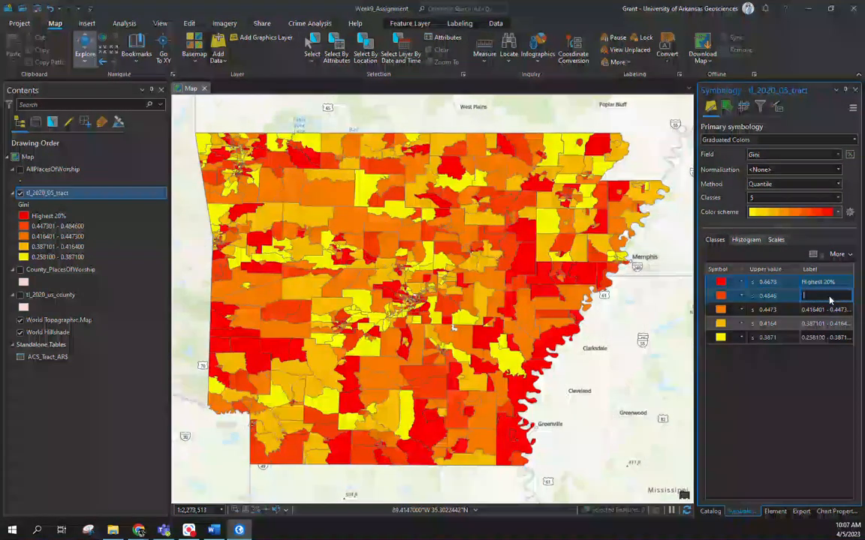
key("Tab")
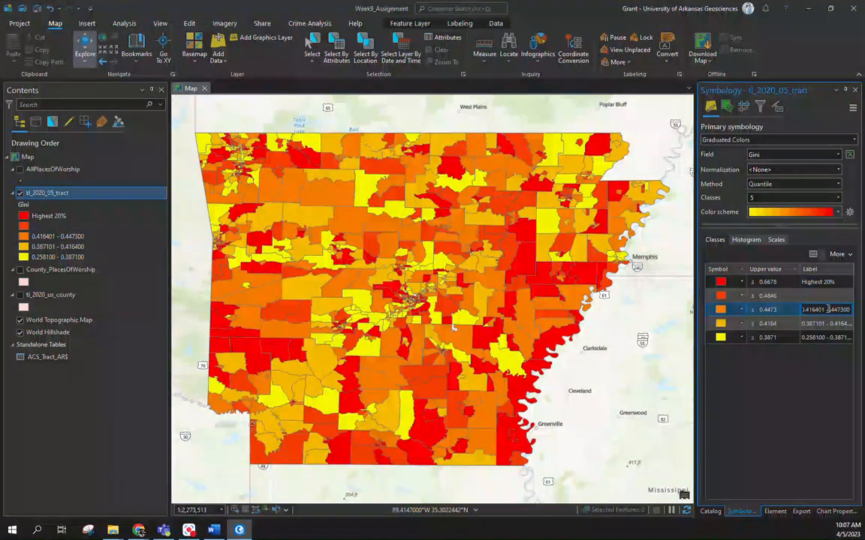
key("BackSpace")
key("Tab")
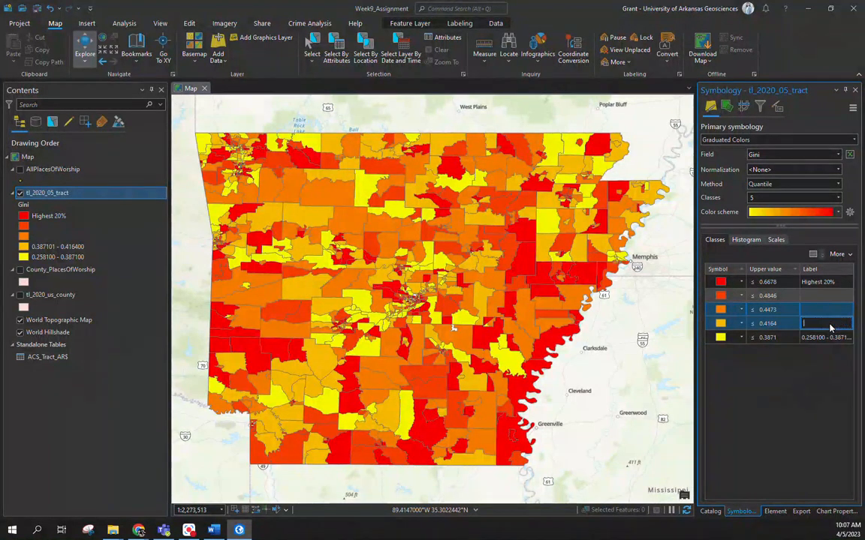
key("BackSpace")
key("Tab")
key("BackSpace")
type("Lowest 20%")
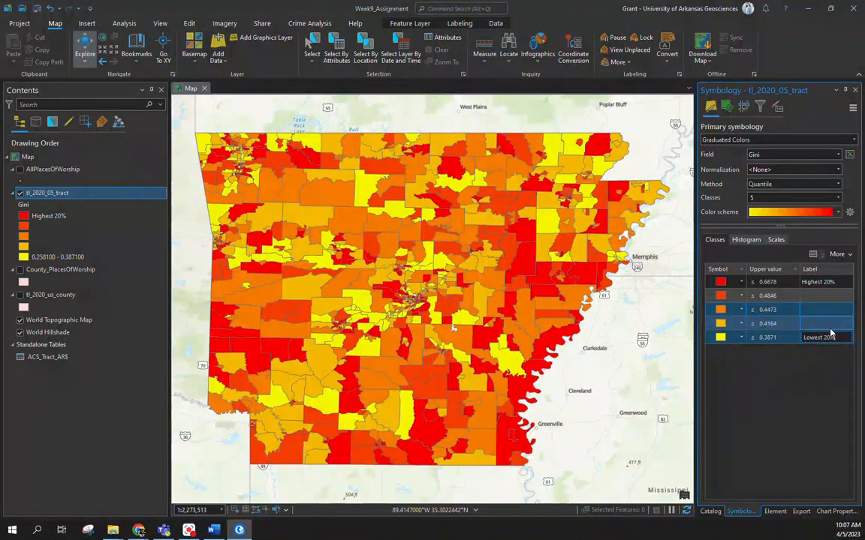
key("Return")
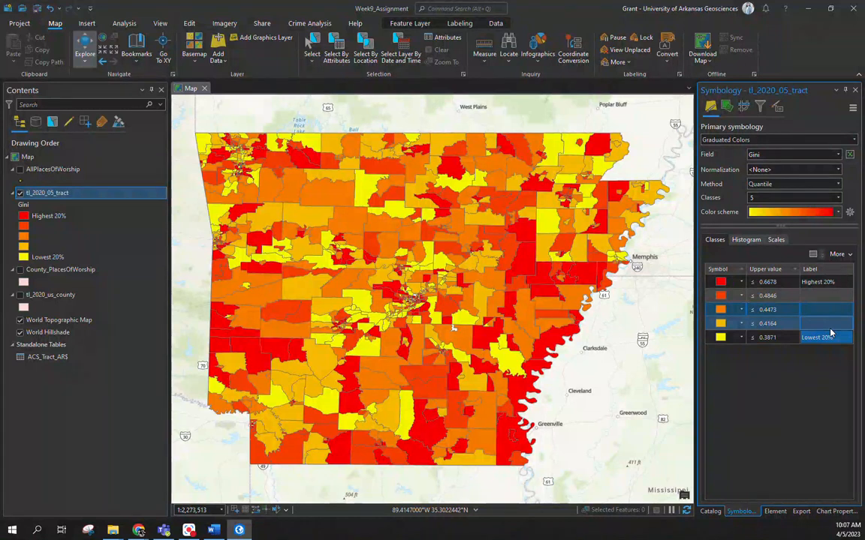
Step: Try white-to-green, purple-to-yellow and black-to-white color schemes on the middle Gini class
left_click(839, 213)
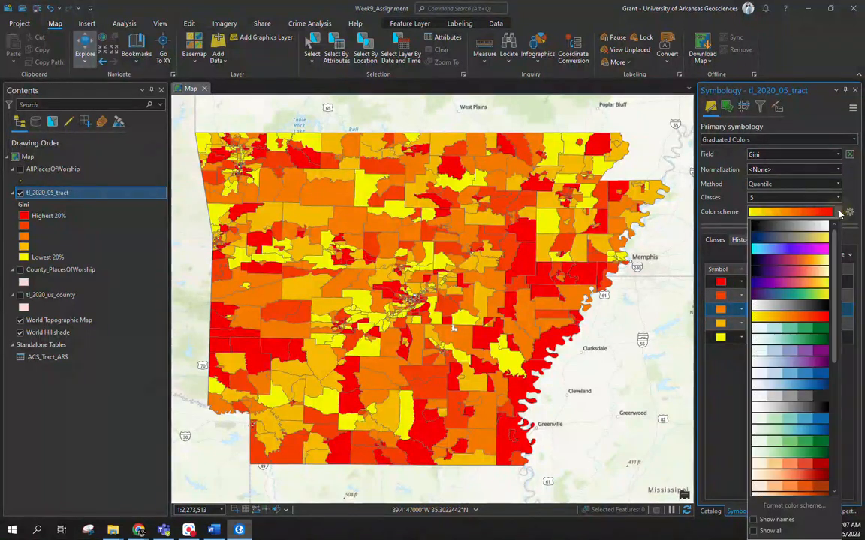
left_click(796, 335)
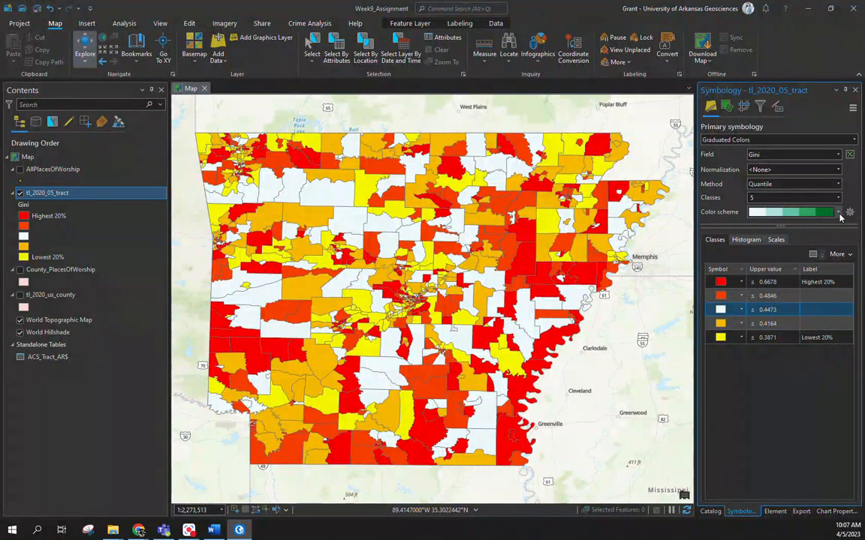
left_click(839, 214)
left_click(815, 300)
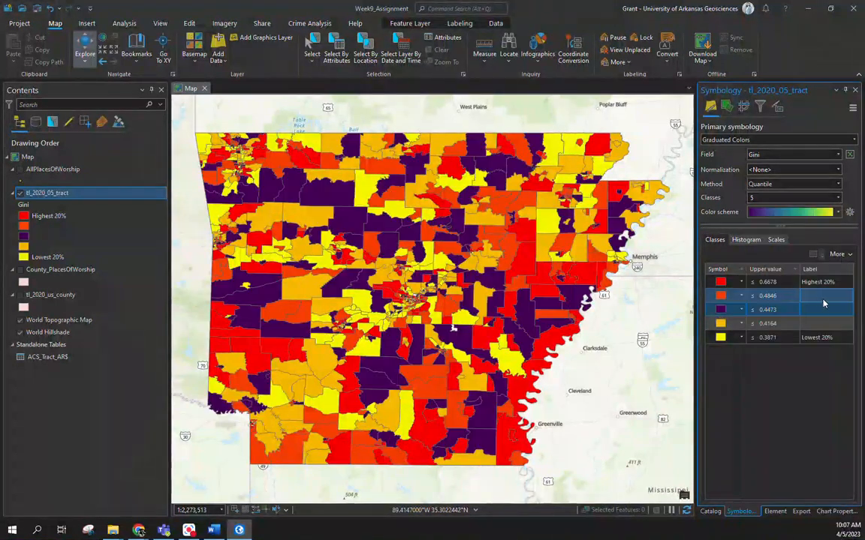
left_click(835, 214)
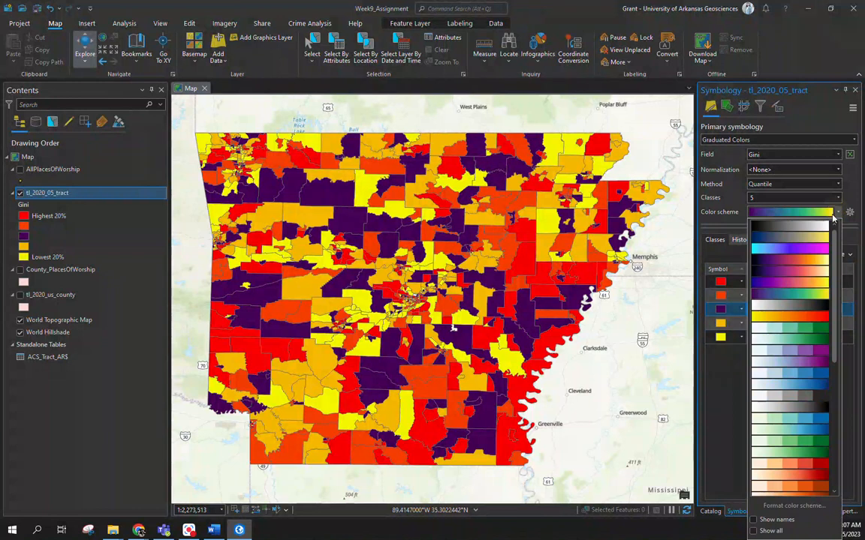
left_click(792, 224)
left_click(798, 415)
left_click(784, 412)
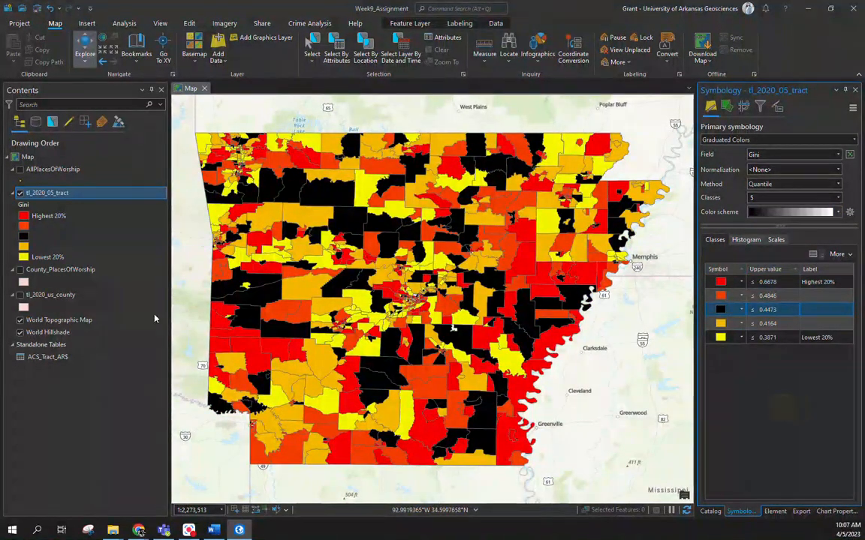
Step: Try a blue-to-pink-to-yellow color scheme on the second-lowest Gini class
left_click(821, 298)
left_click(751, 323)
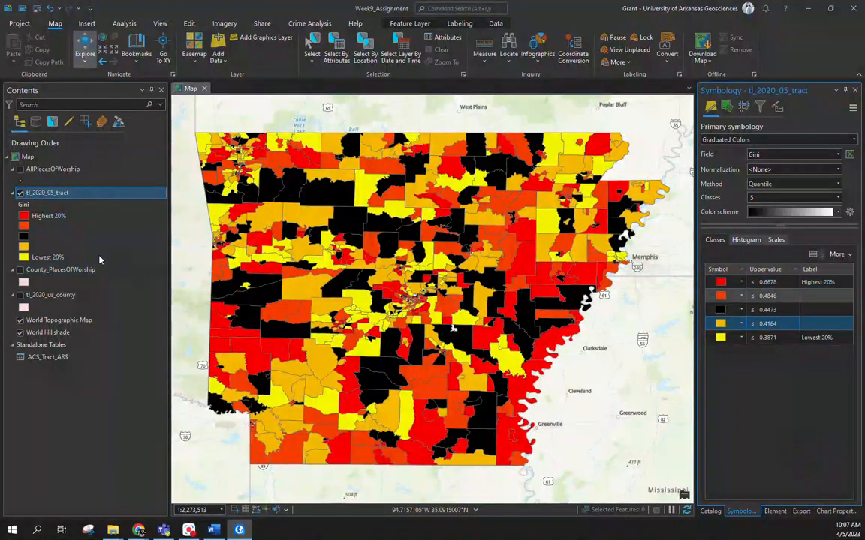
left_click(54, 216)
left_click(837, 212)
left_click(818, 279)
left_click(808, 413)
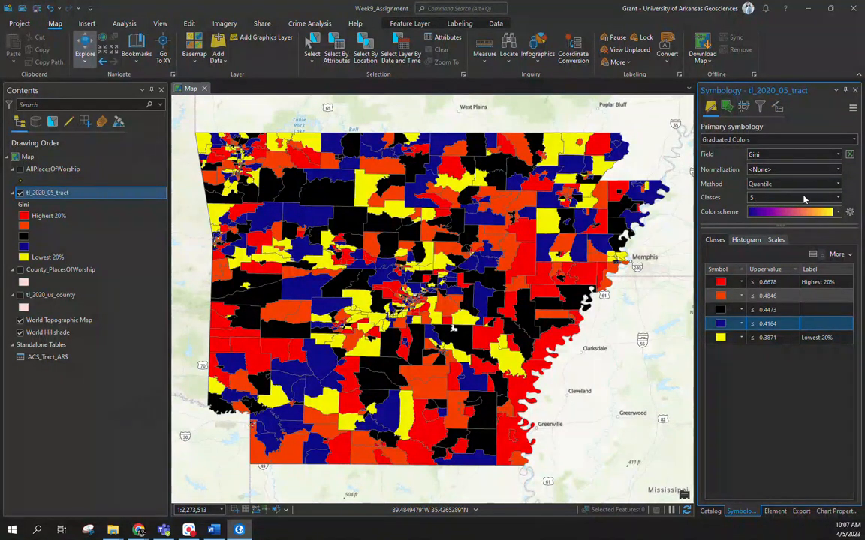
Step: Set the Gini classification to 10 classes and apply the continuous white-to-dark-green color scheme to all of them
left_click(757, 198)
left_click(807, 298)
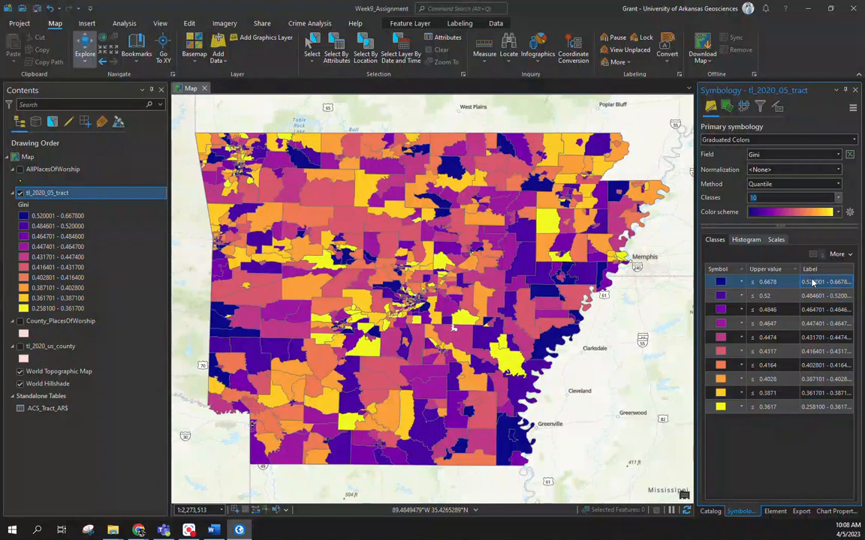
left_click(838, 213)
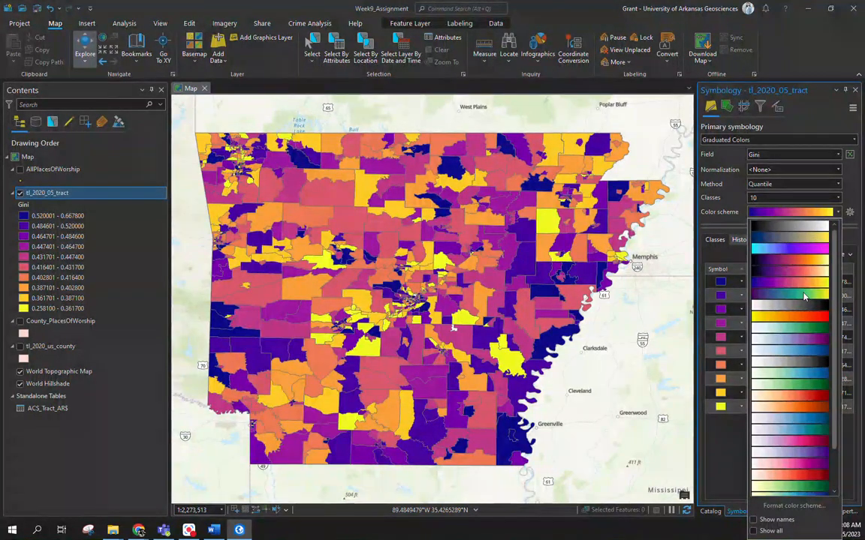
left_click(791, 384)
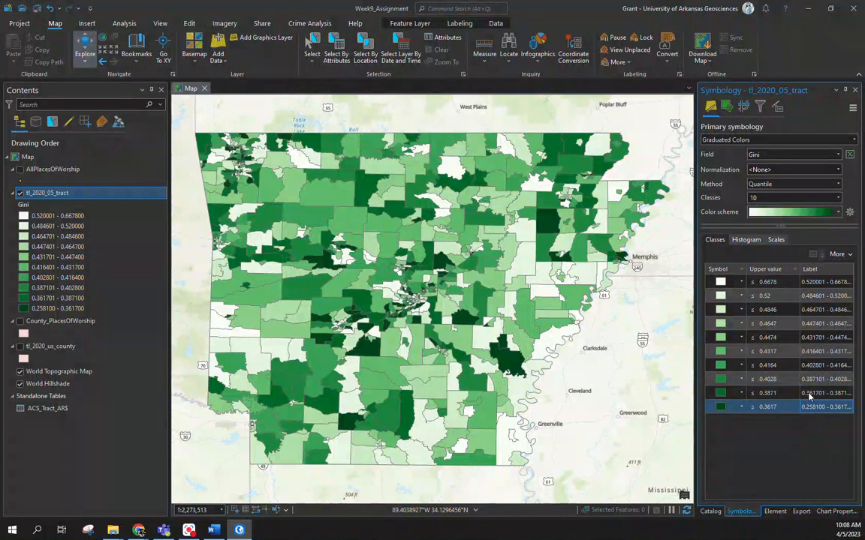
Step: Reverse the symbol order of the 10 Gini classes so the darkest green marks the highest values
left_click(724, 269)
left_click(744, 273)
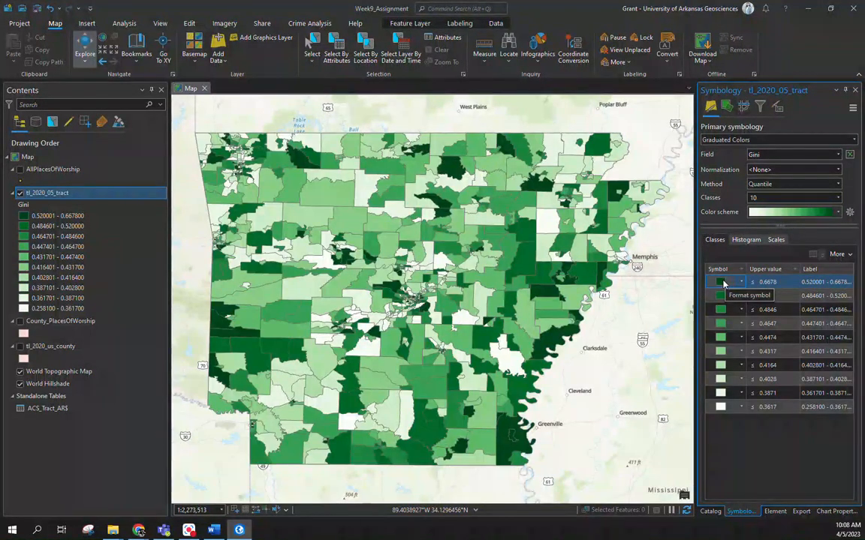
left_click(726, 407)
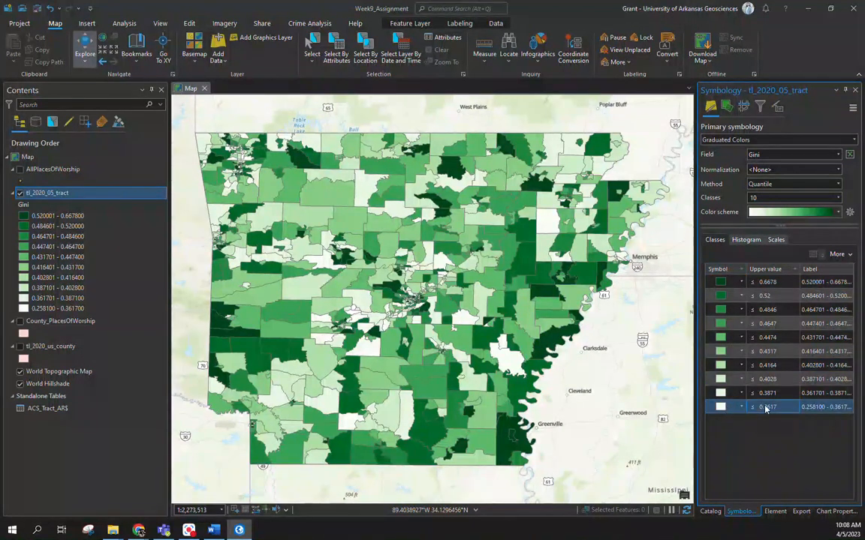
Step: Set the Gini classification to 5 classes and reverse the symbol order so the highest class is darkest green
left_click(834, 198)
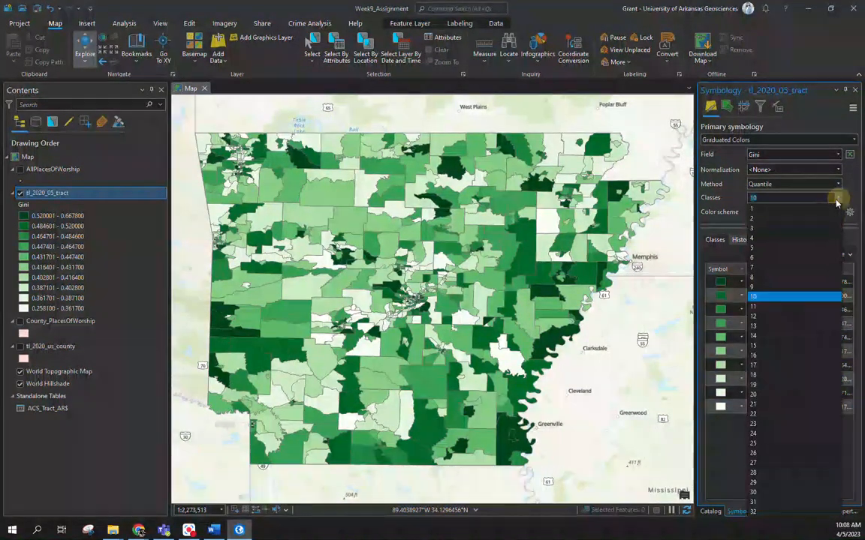
left_click(803, 250)
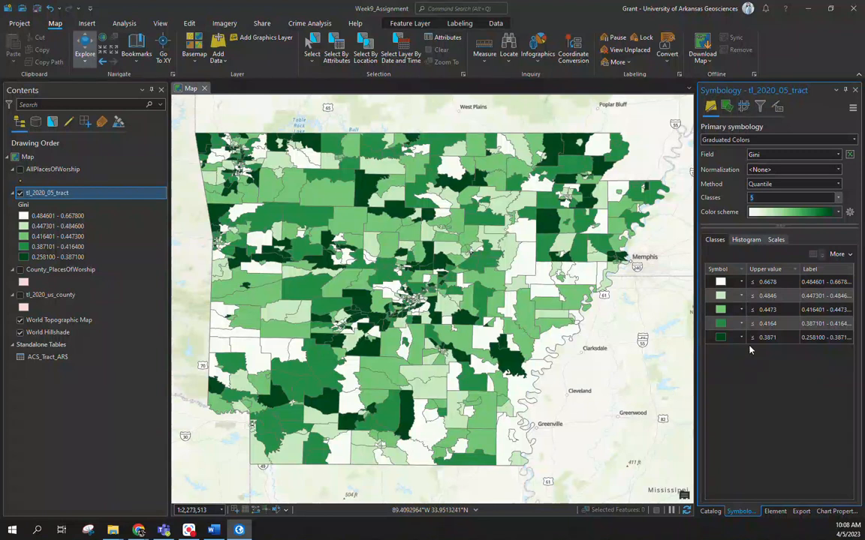
left_click(714, 272)
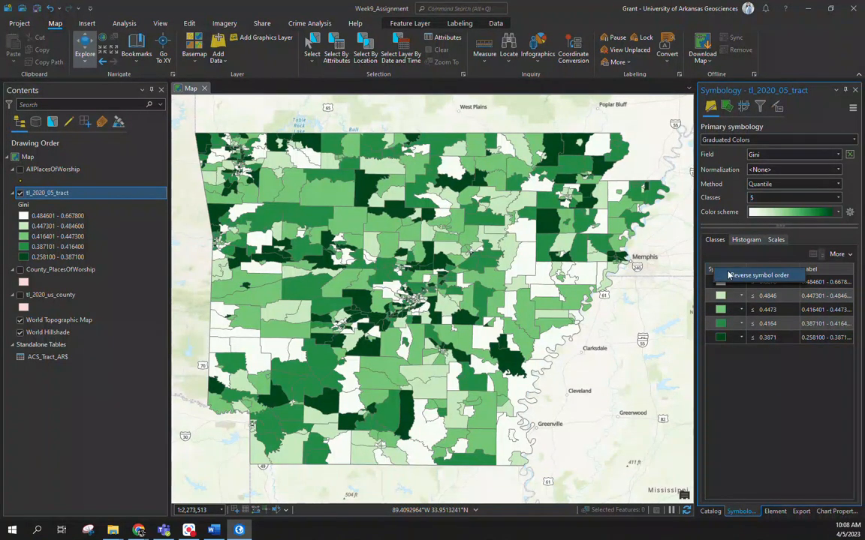
left_click(728, 275)
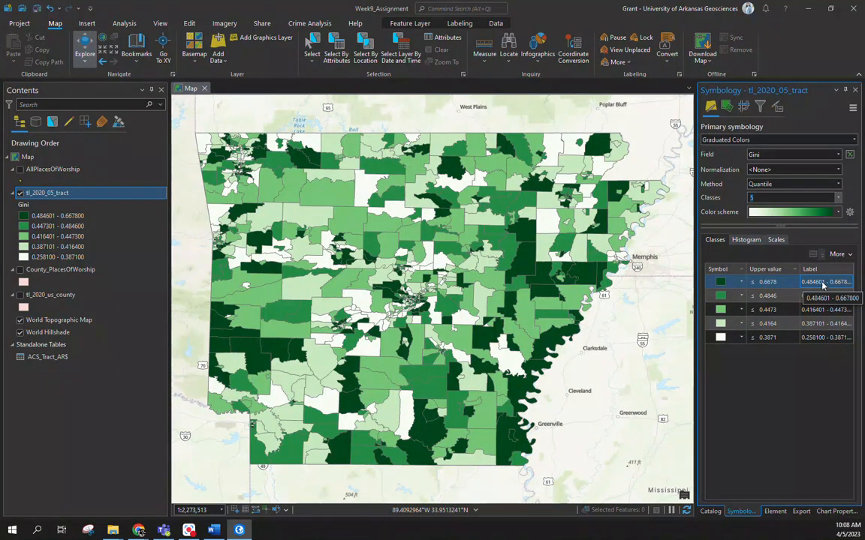
Step: Label the lowest Gini class "Bottom 20%"
left_click(822, 338)
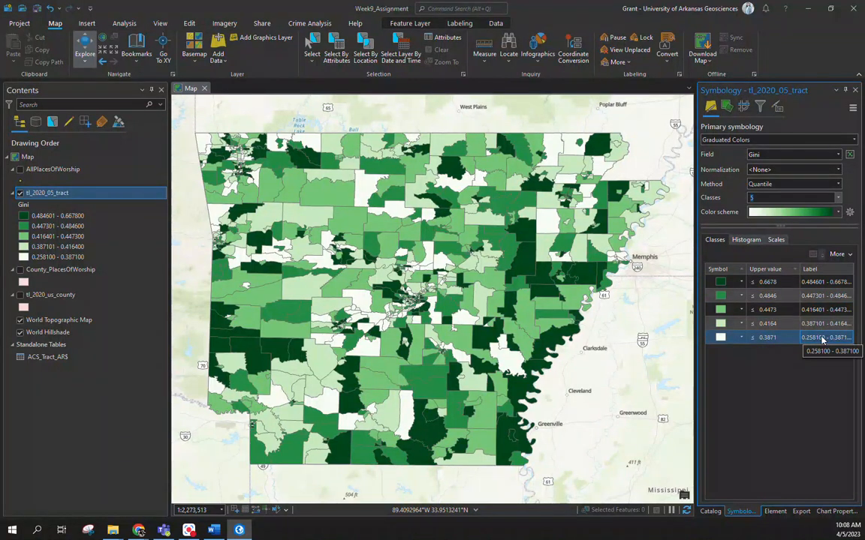
left_click(822, 339)
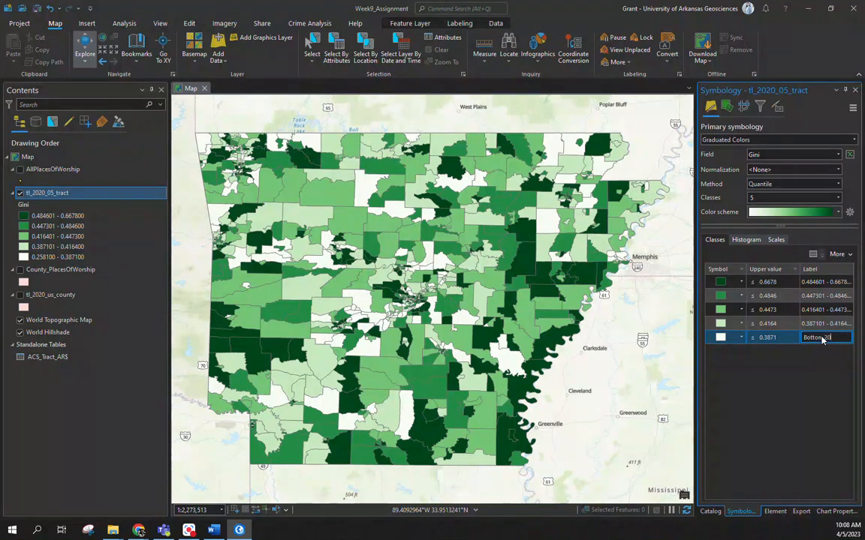
key("Return")
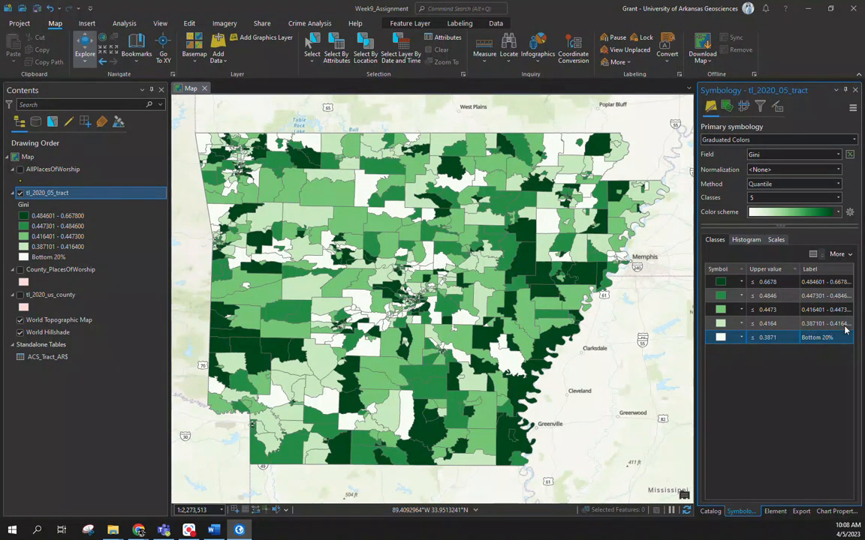
Step: Clear the range labels of the three middle Gini classes in the green scheme
double_click(811, 297)
key("BackSpace")
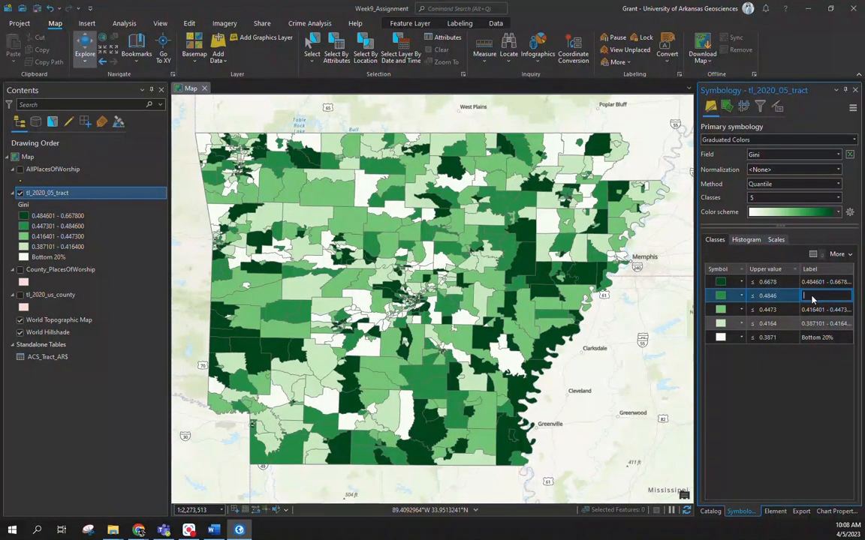
double_click(815, 310)
key("BackSpace")
double_click(815, 323)
key("BackSpace")
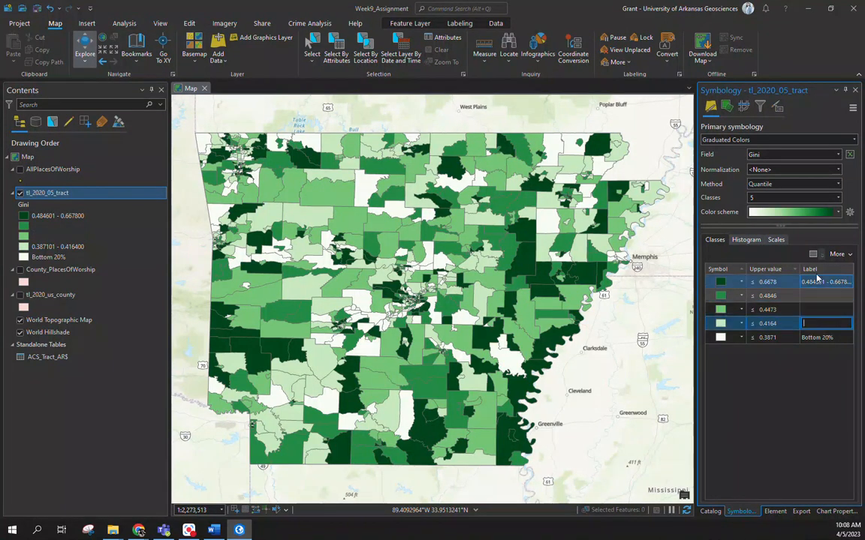
Step: Label the highest Gini class "Top 20%"
left_click(818, 283)
left_click(817, 284)
type("Top ")
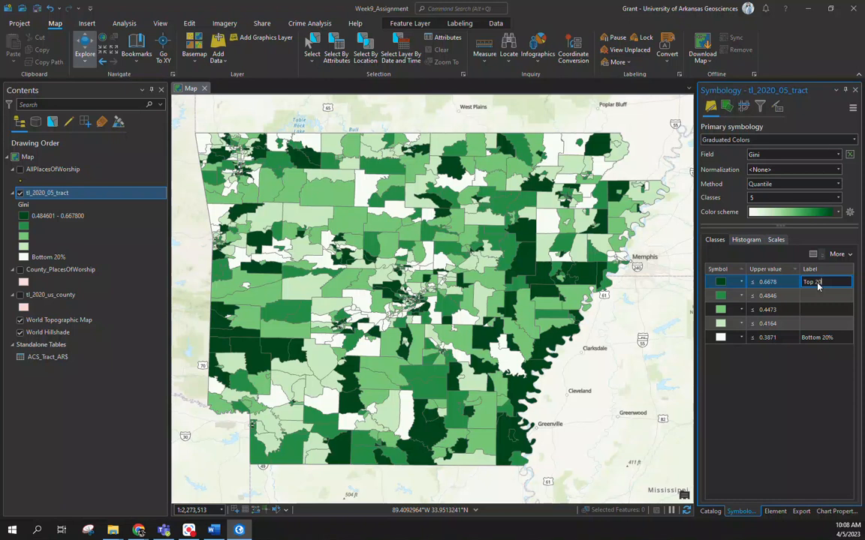
type("20%")
key("Return")
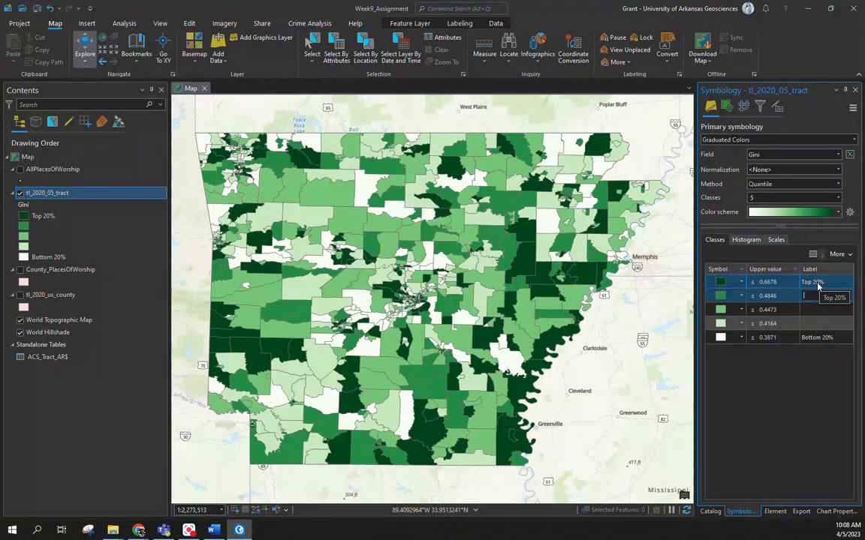